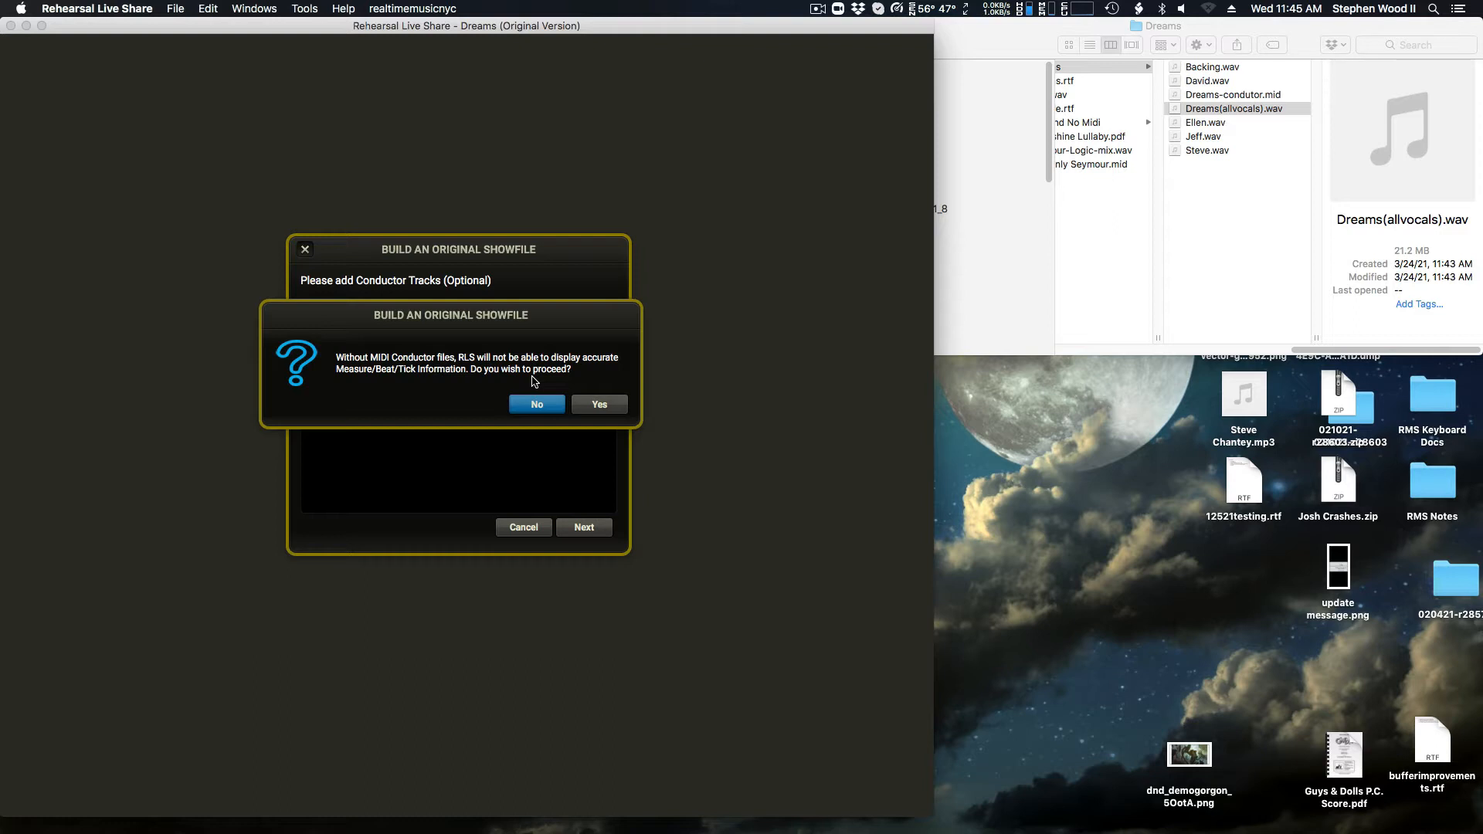
Step: Proceed without MIDI conductor files and name the song "Dreams w Vocals"
left_click(600, 407)
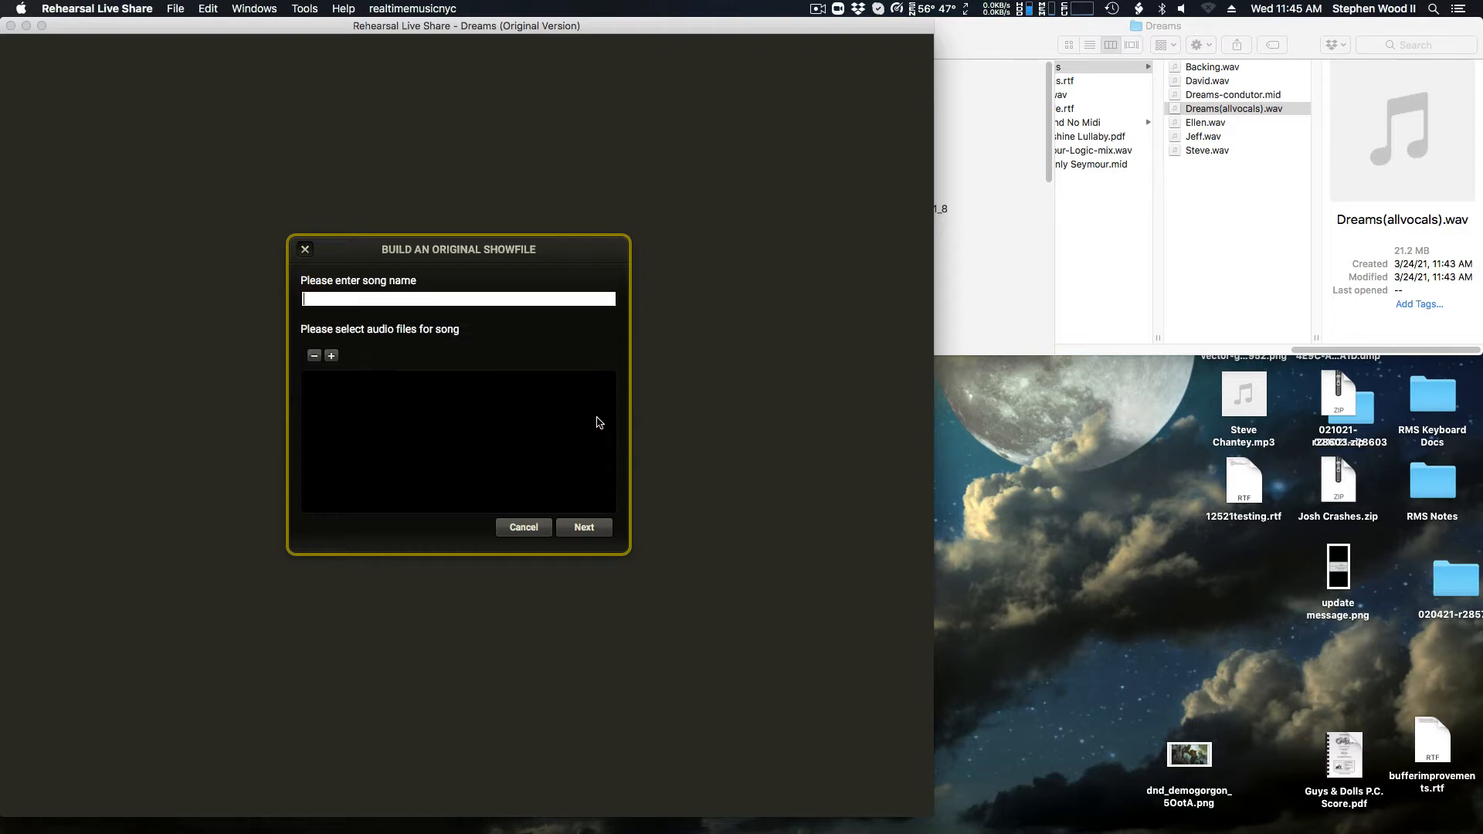
type("Dreams w Vocals")
Step: Add Dreams(allvocals).wav from the Dreams folder as the song's audio file and process the song
left_click(332, 356)
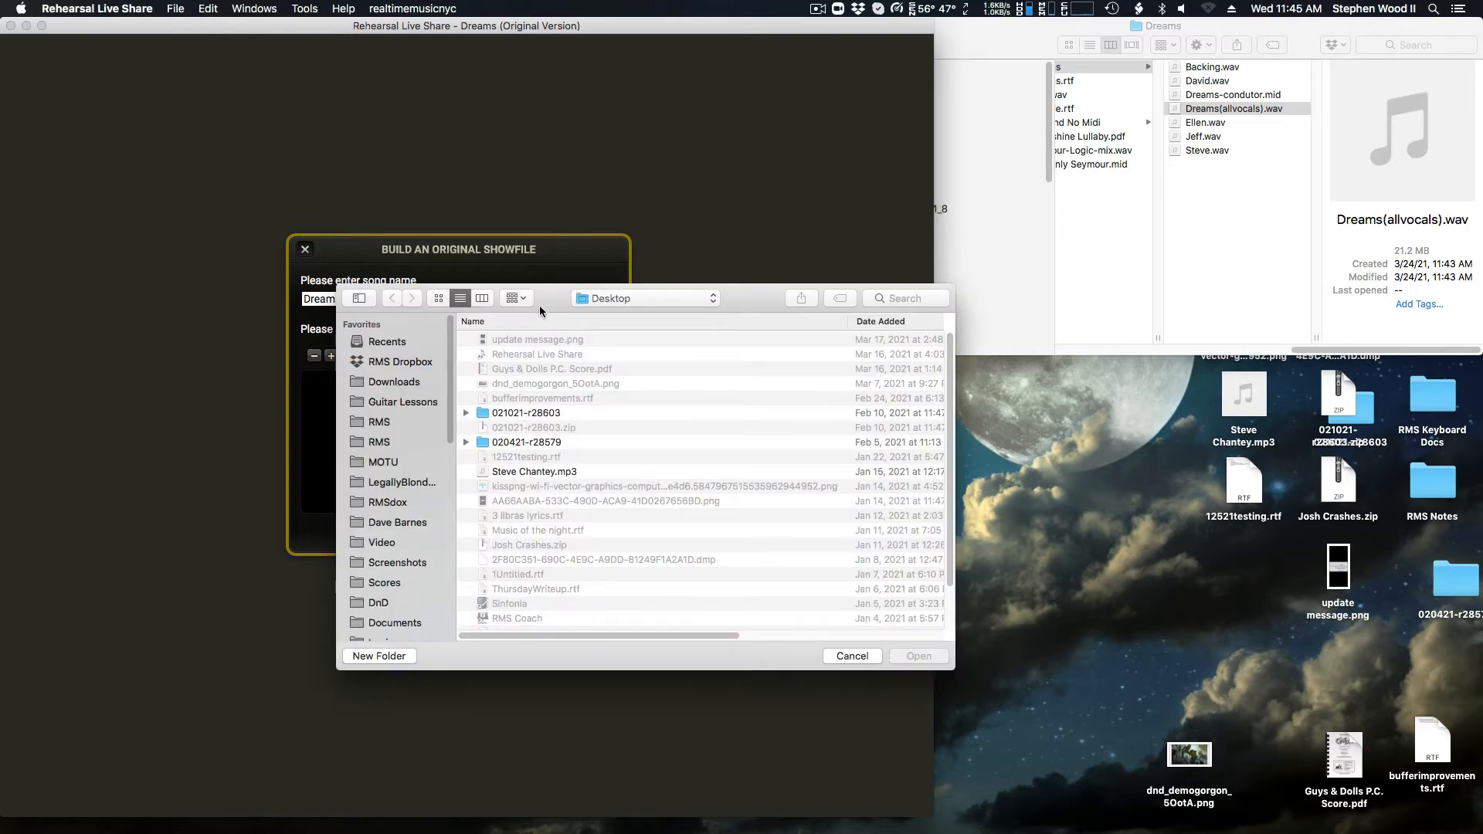
left_click_drag(539, 304, 481, 369)
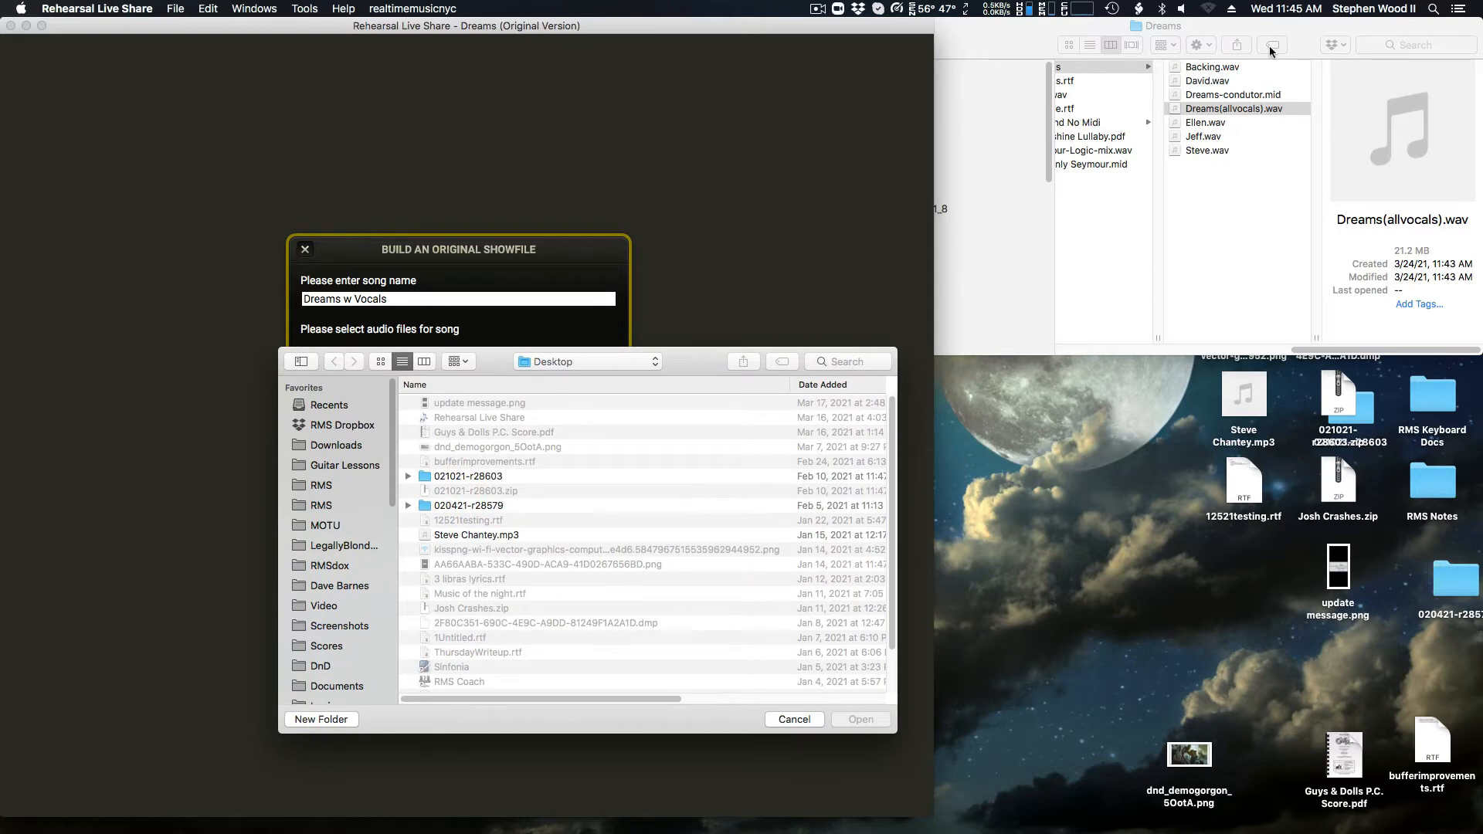
left_click_drag(1239, 108, 699, 497)
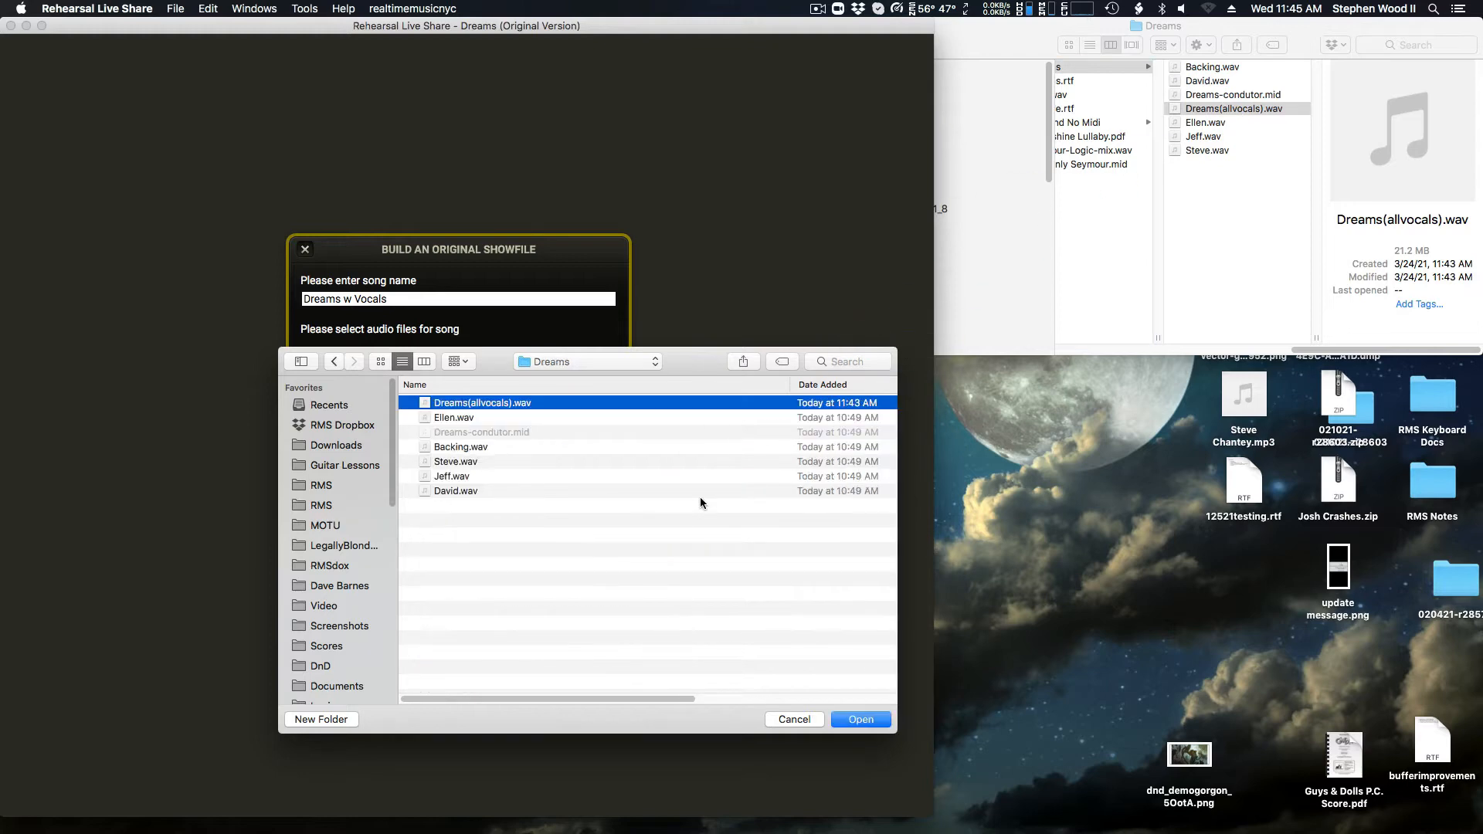
left_click(850, 715)
left_click(600, 534)
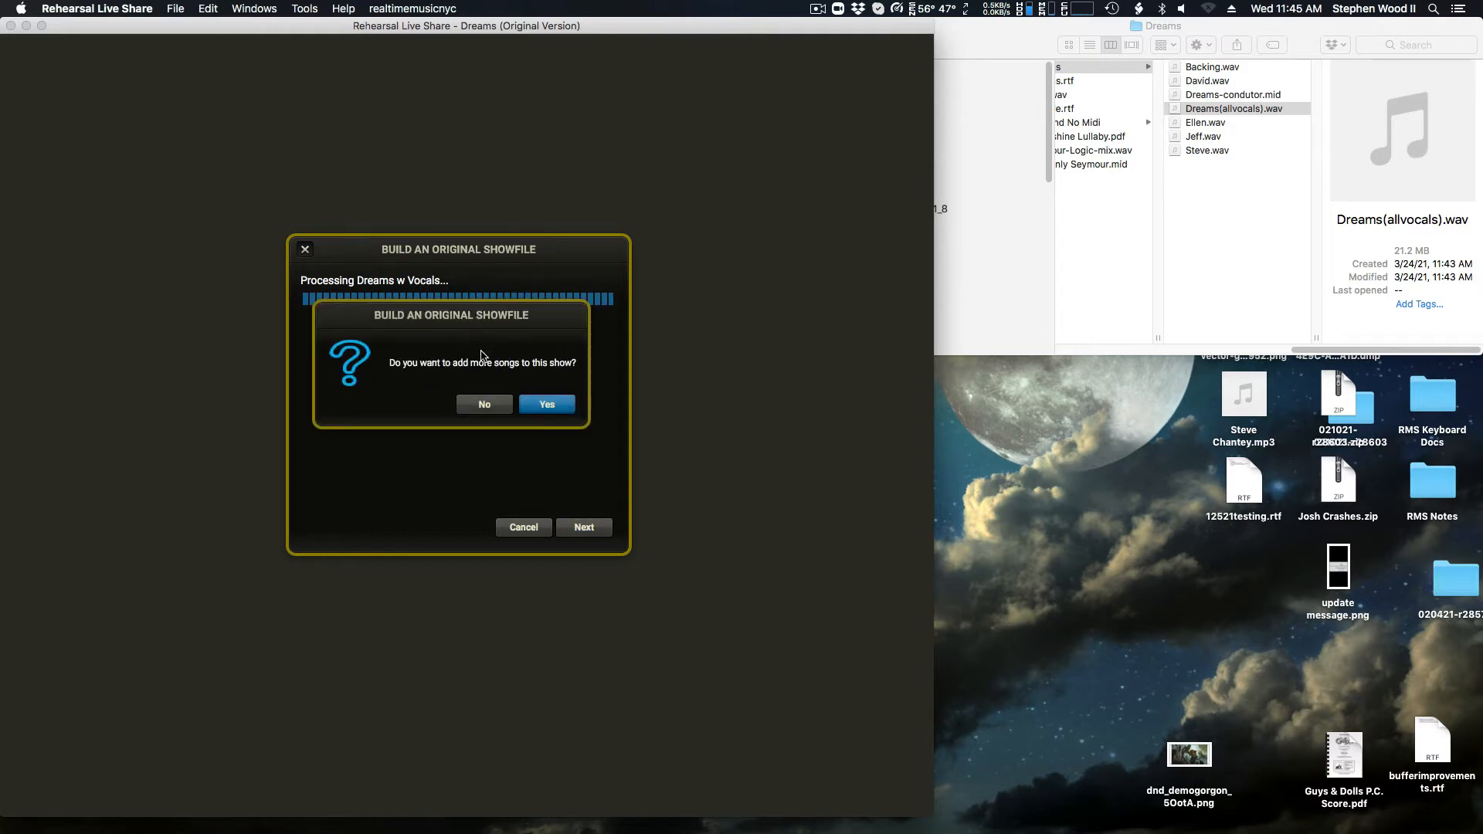
Step: Finish the show without adding more songs or sharing its data, and dismiss the show updates notification
left_click(482, 406)
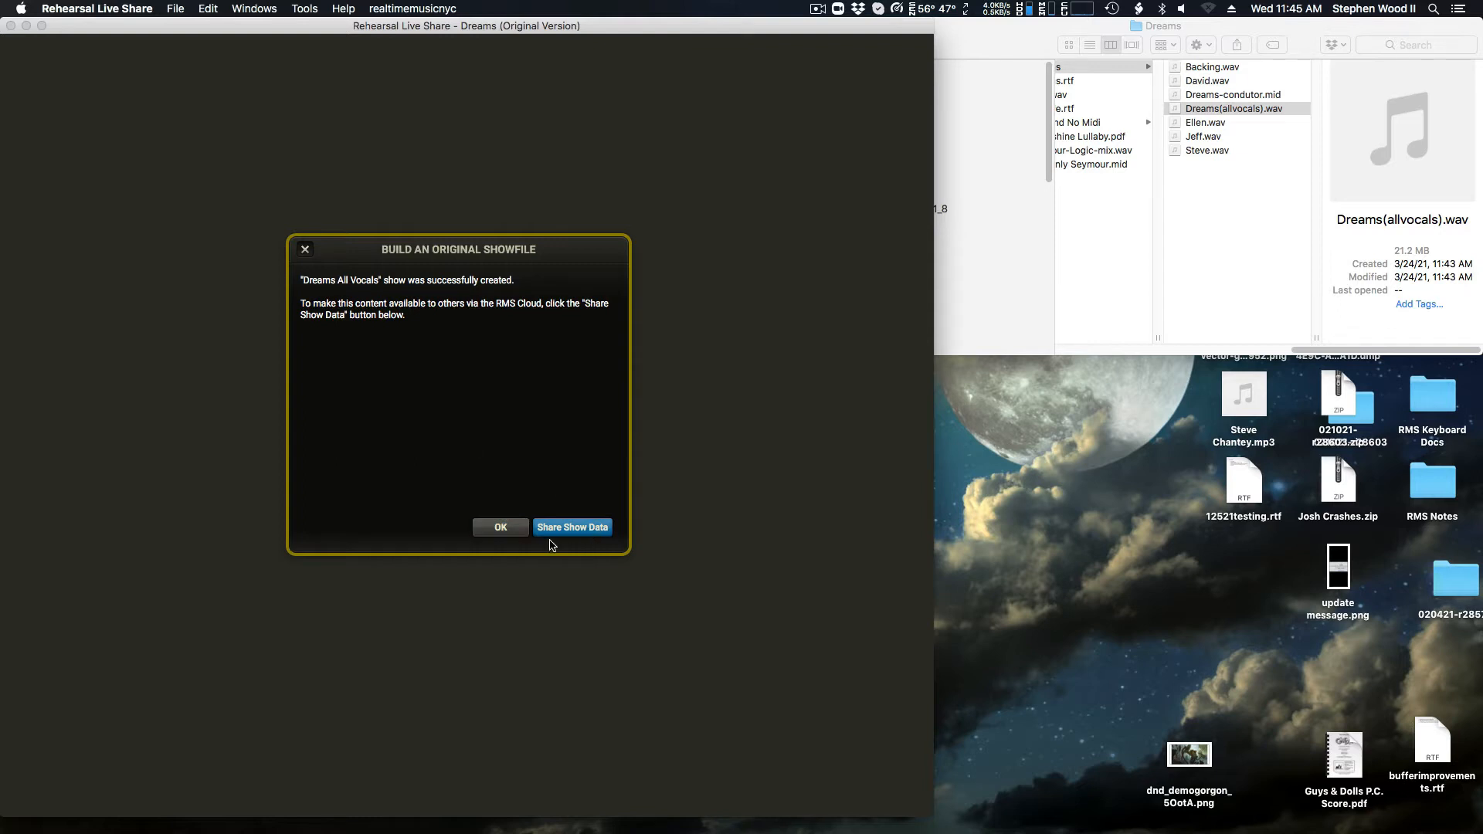
left_click(505, 533)
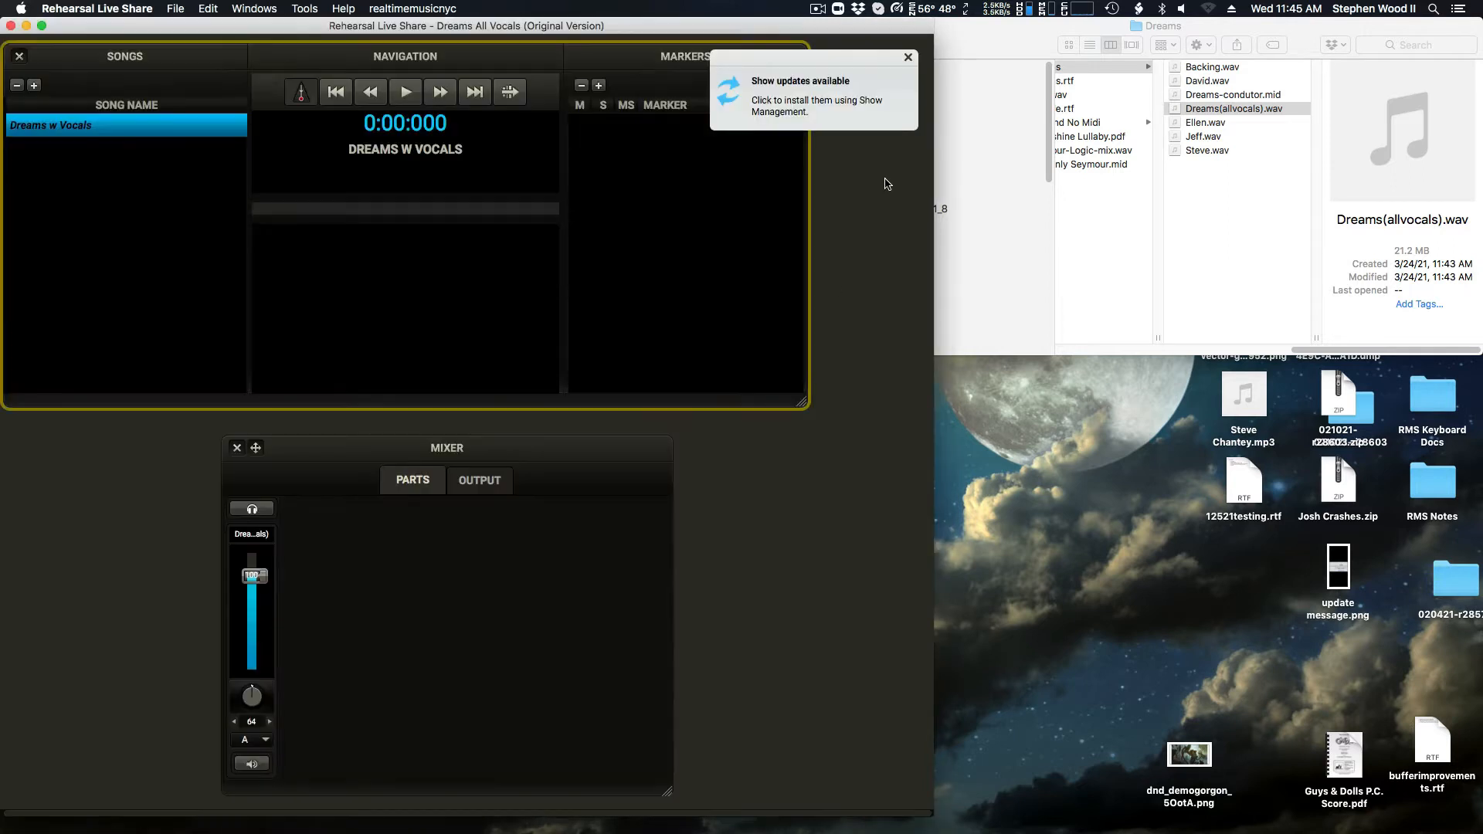
left_click(908, 57)
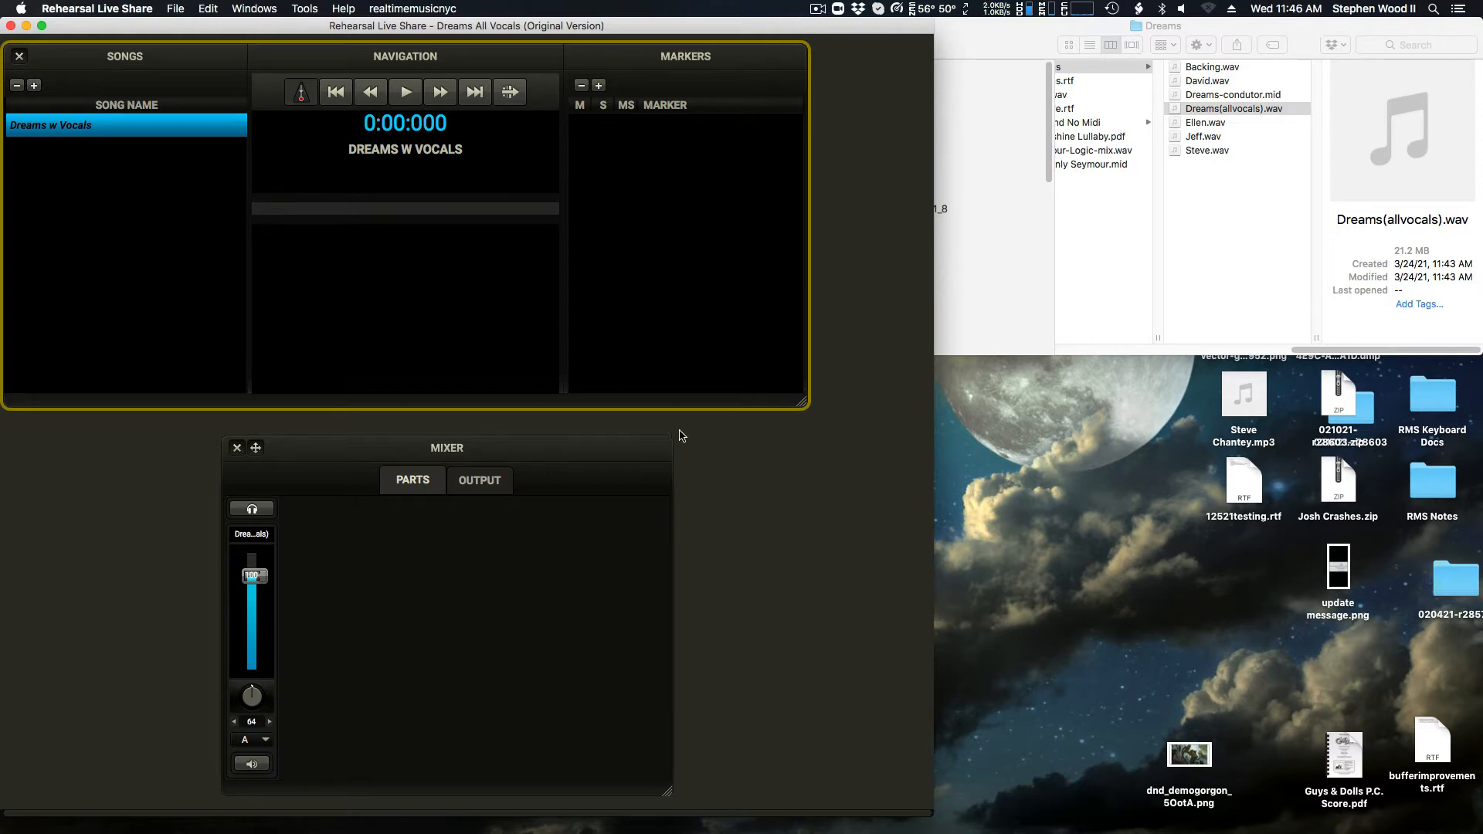
Step: Play "Dreams w Vocals", skip ahead several times along its timeline, and mute and unmute its single mixer channel
key("space")
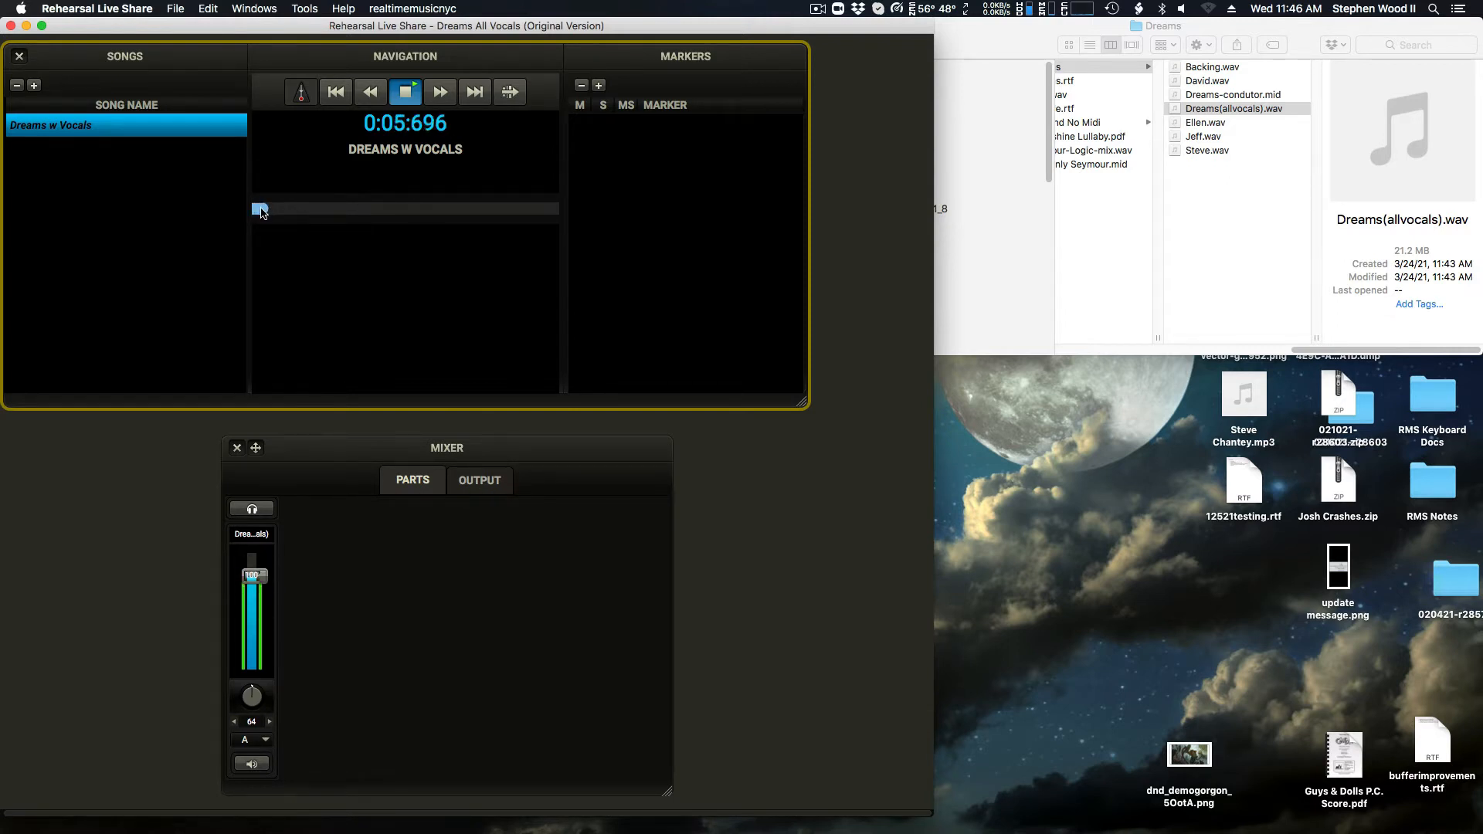
left_click_drag(262, 208, 290, 211)
left_click(347, 209)
left_click(358, 210)
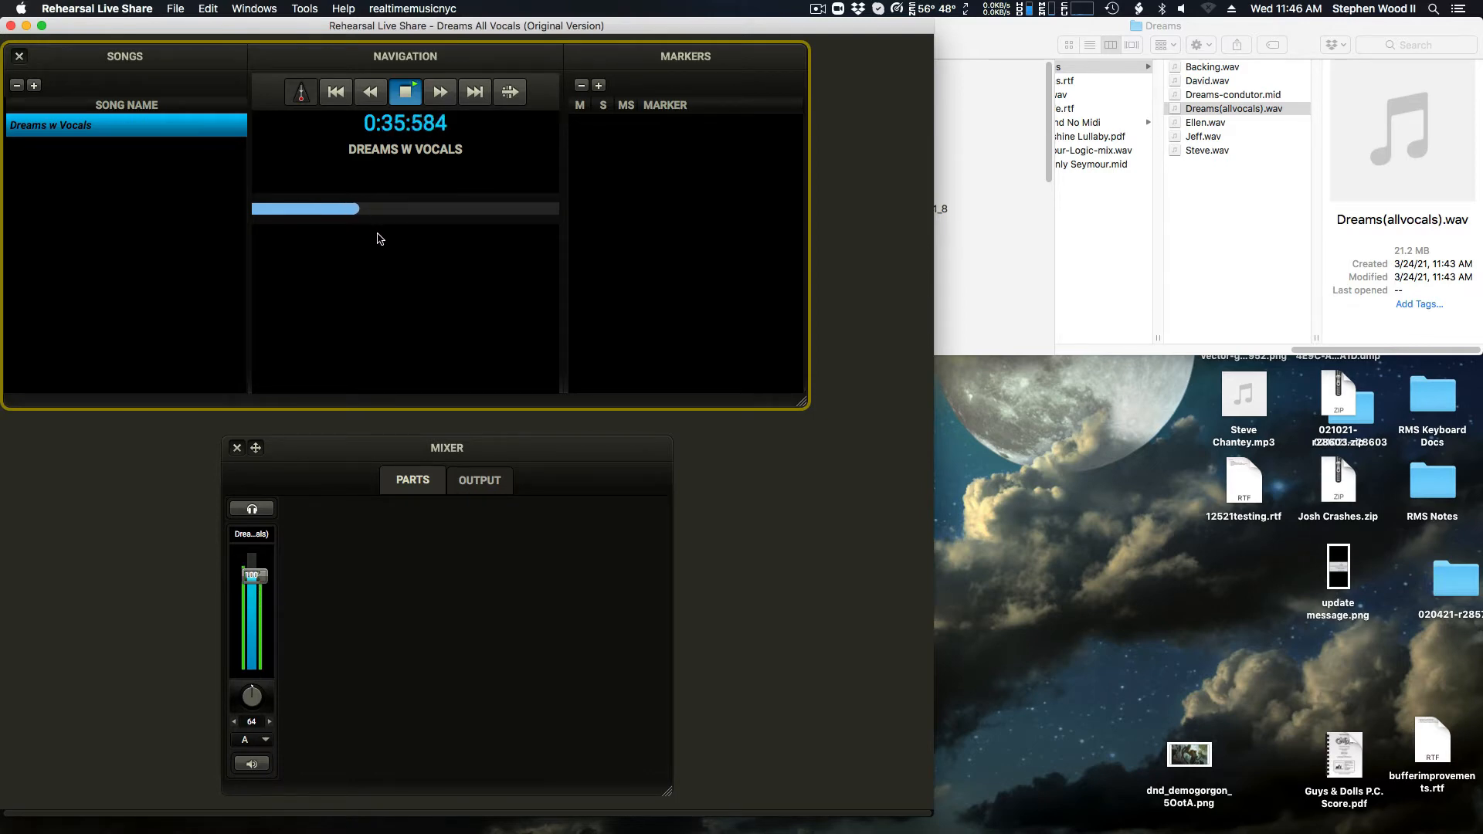
left_click(373, 212)
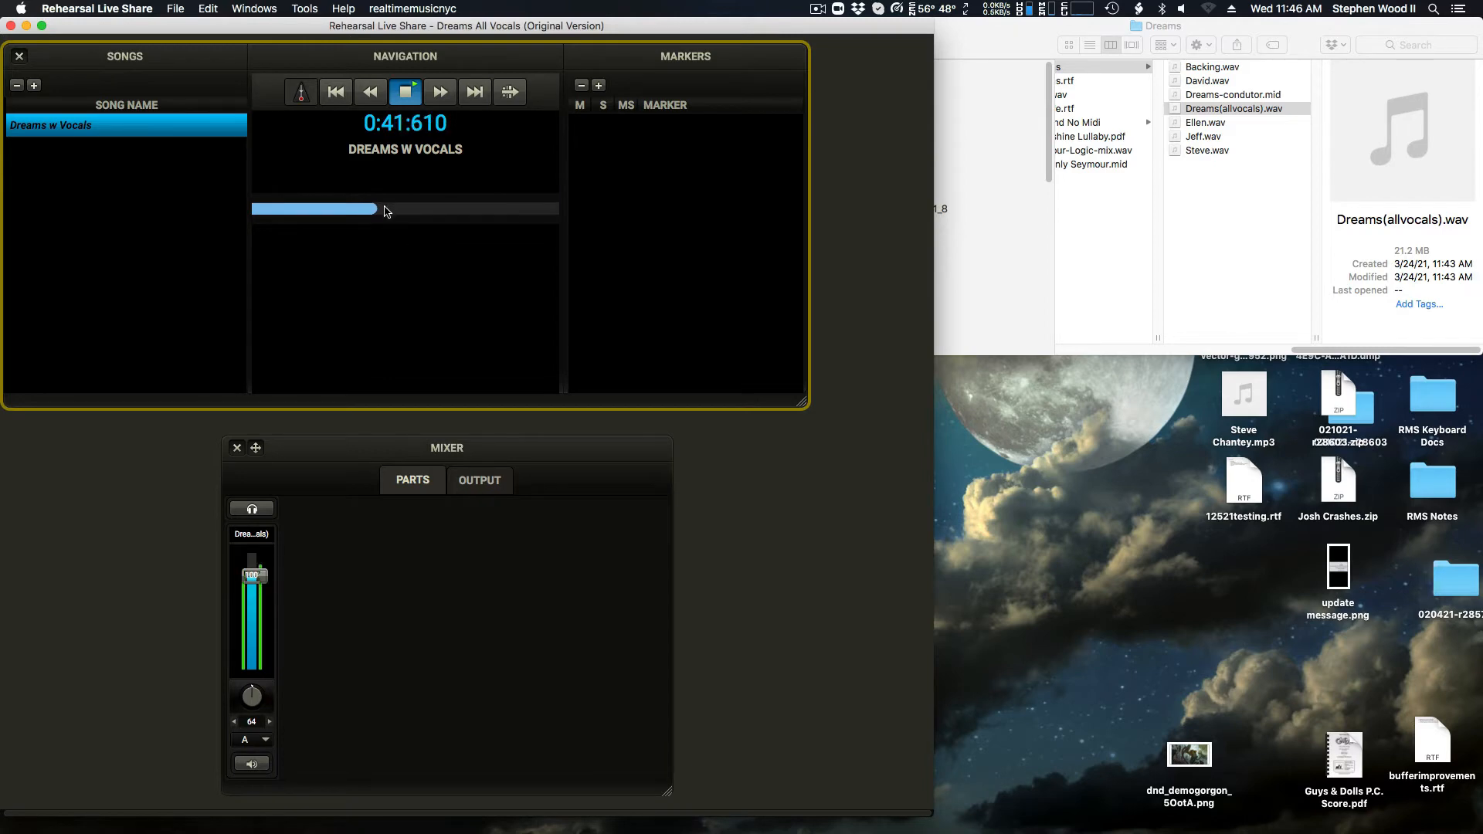
left_click(388, 208)
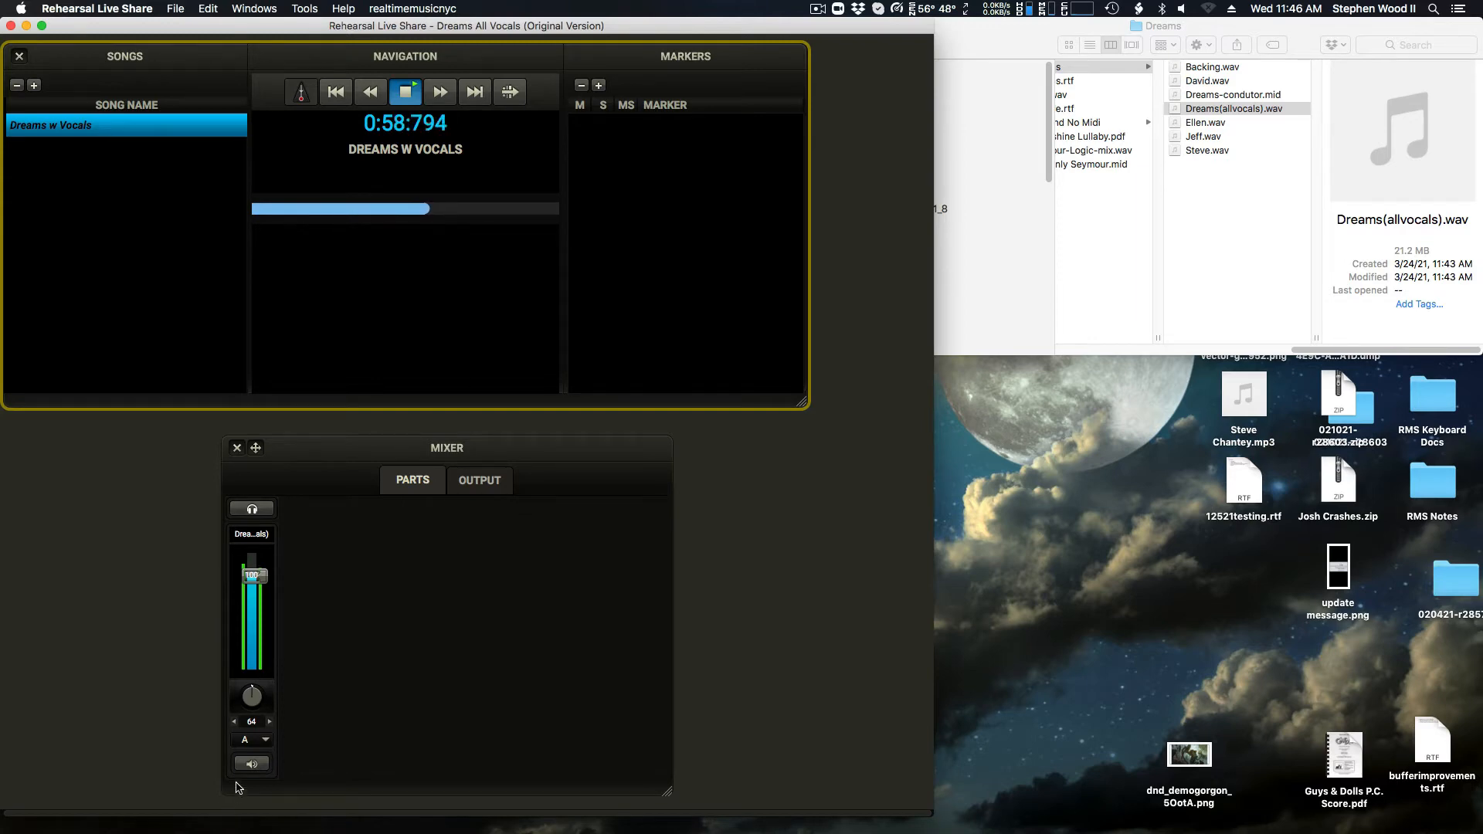
left_click(251, 764)
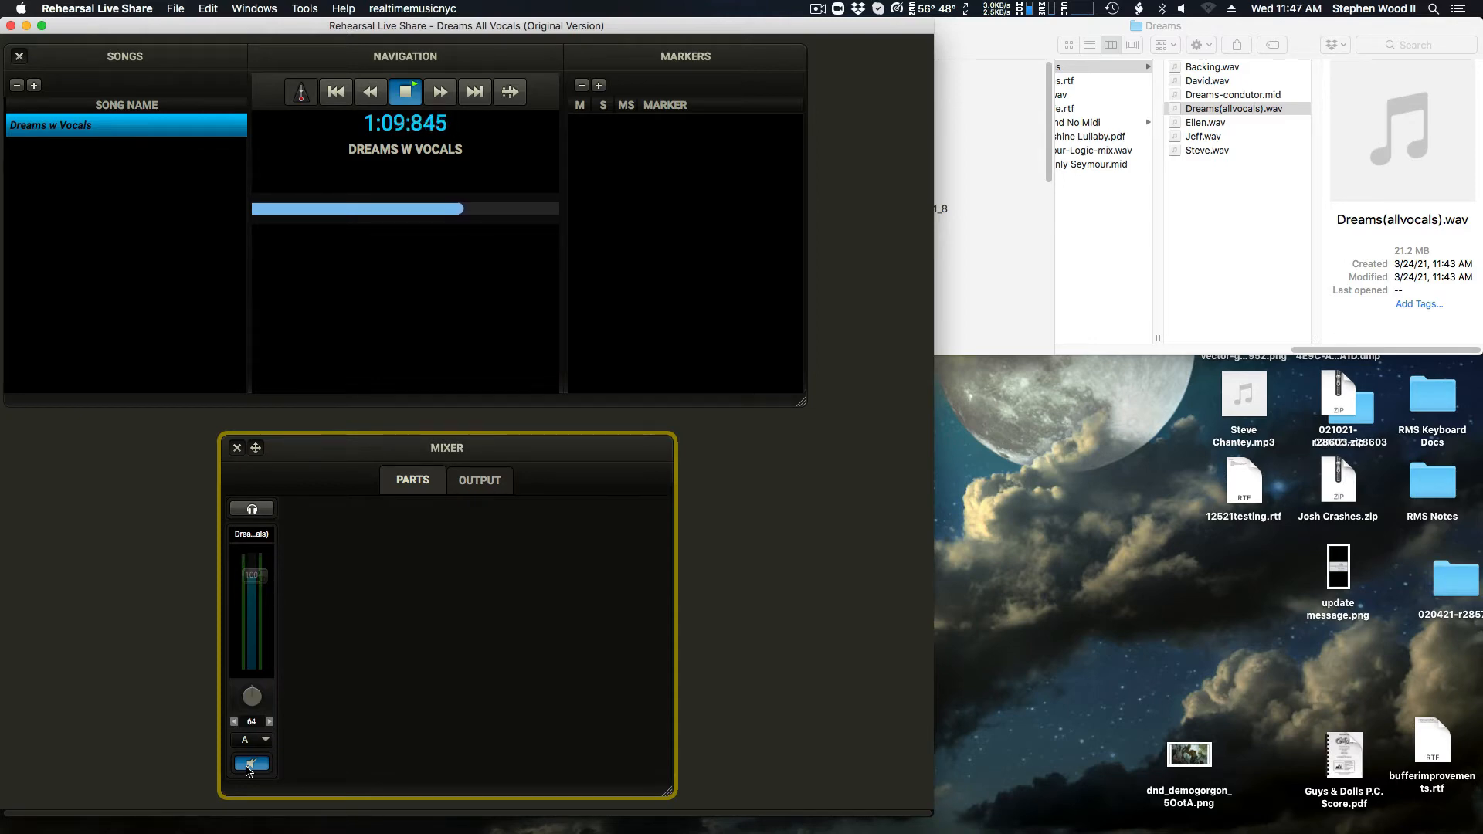
left_click(249, 770)
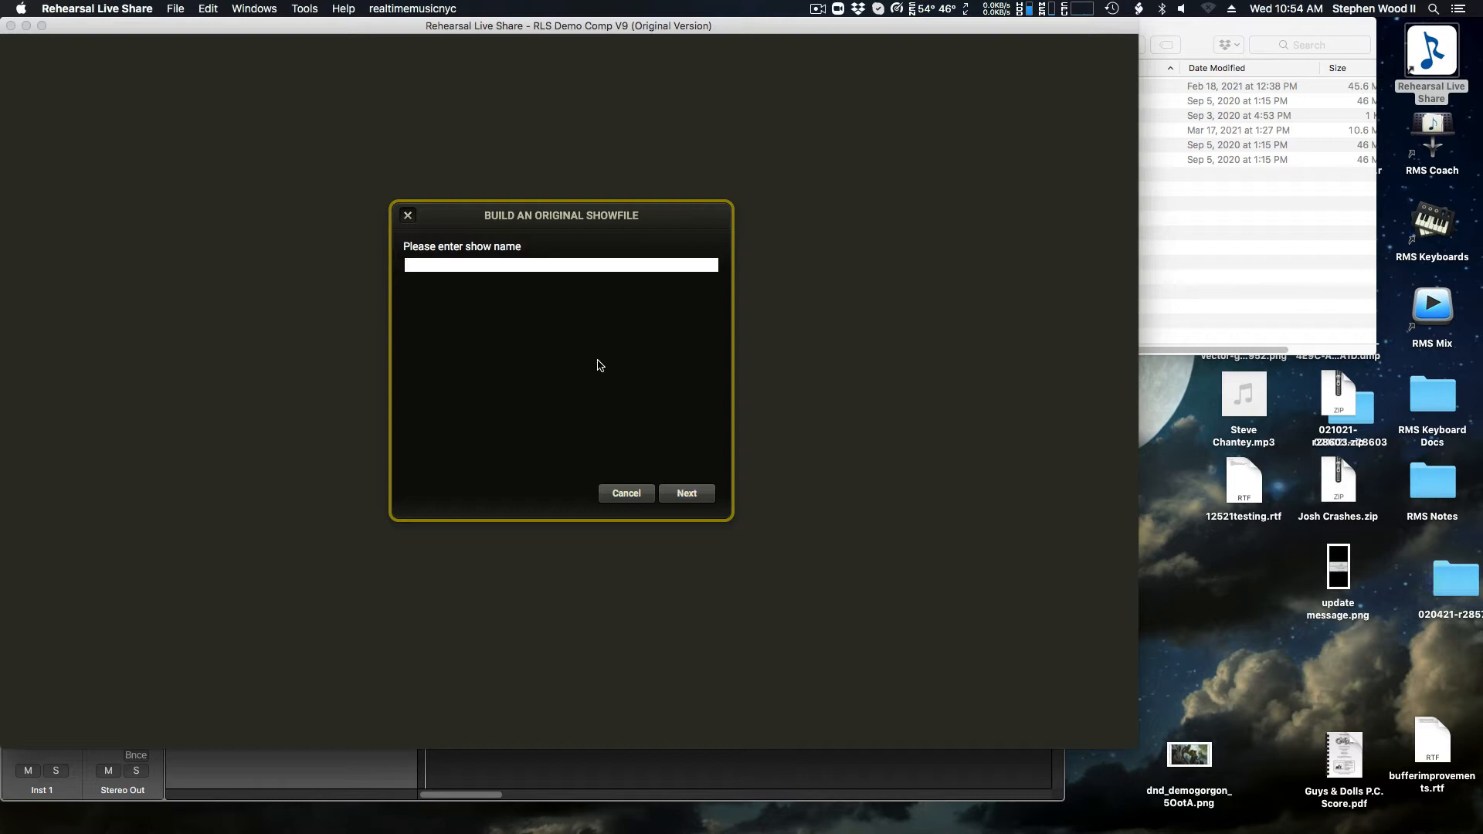
Step: Name the new original show "Dreams" and proceed without adding conductor tracks
type("Dreams")
left_click(687, 497)
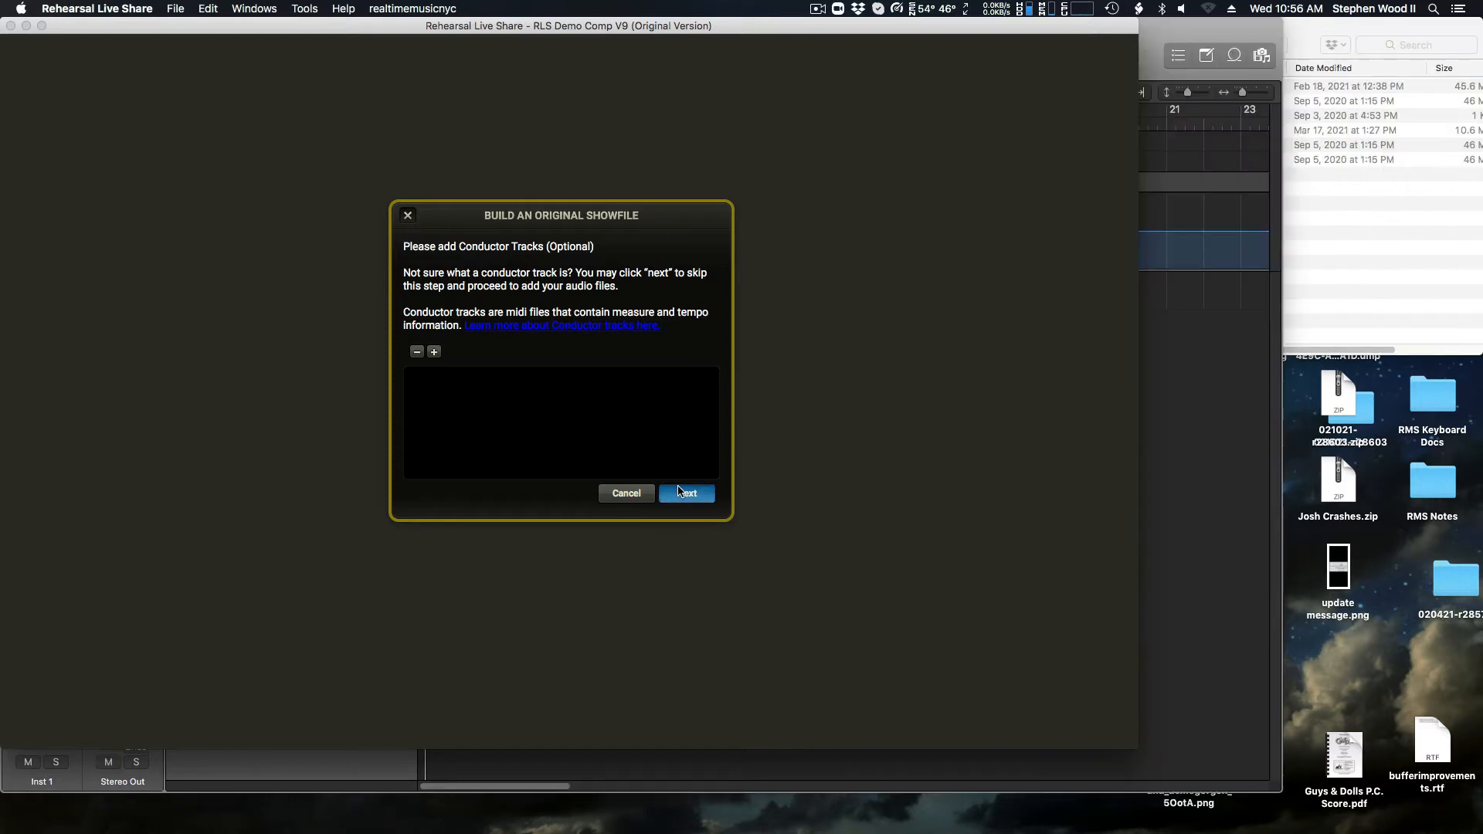
left_click(686, 493)
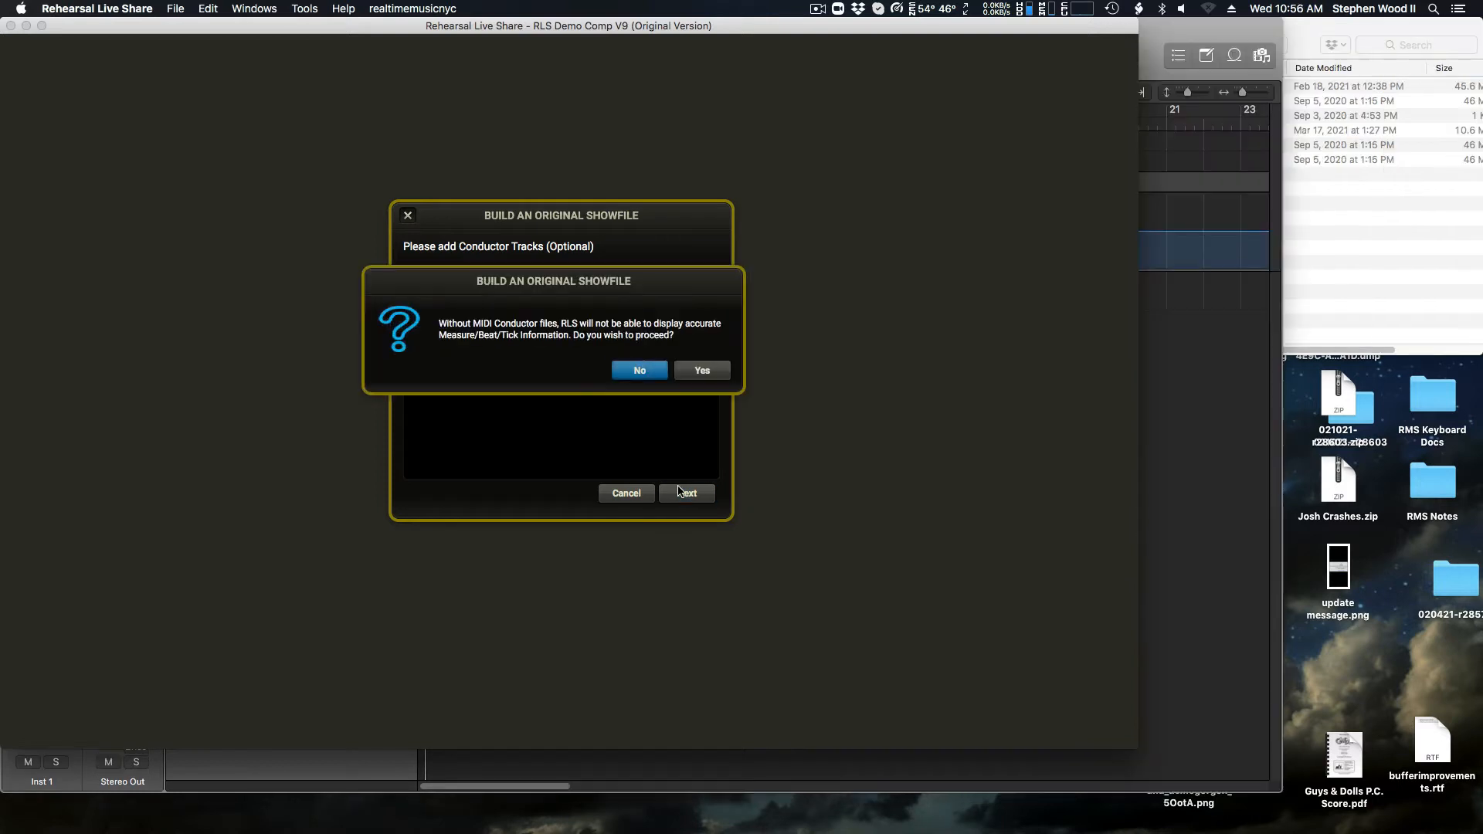
left_click(708, 370)
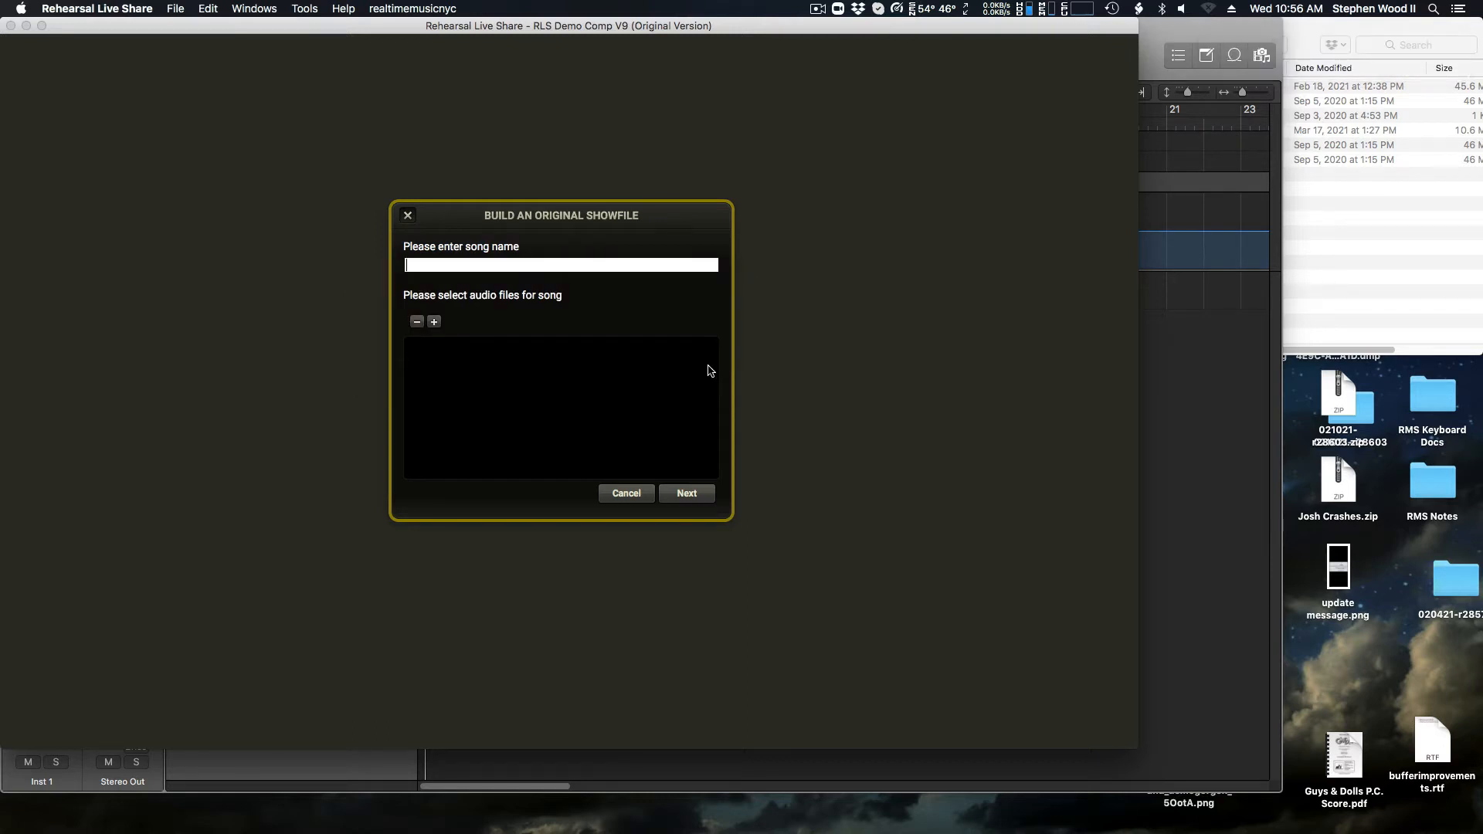
Step: Name the song "Dreams" and add all five WAV files from the Dreams folder, leaving out Dreams.mid
type("Dreams")
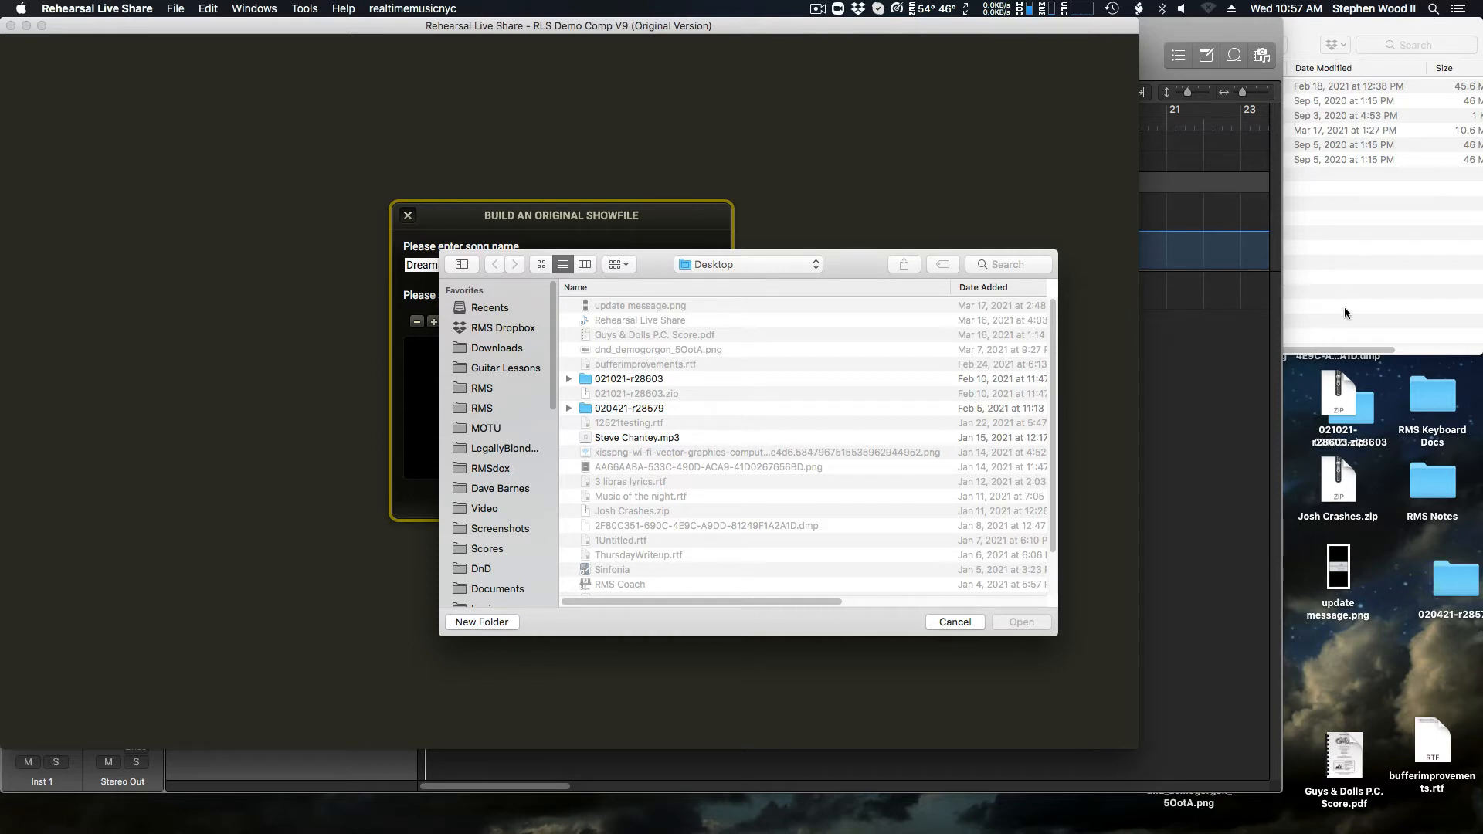
left_click(1361, 285)
left_click_drag(1105, 177, 795, 445)
left_click(1124, 95, "super")
left_click(1118, 86, "super")
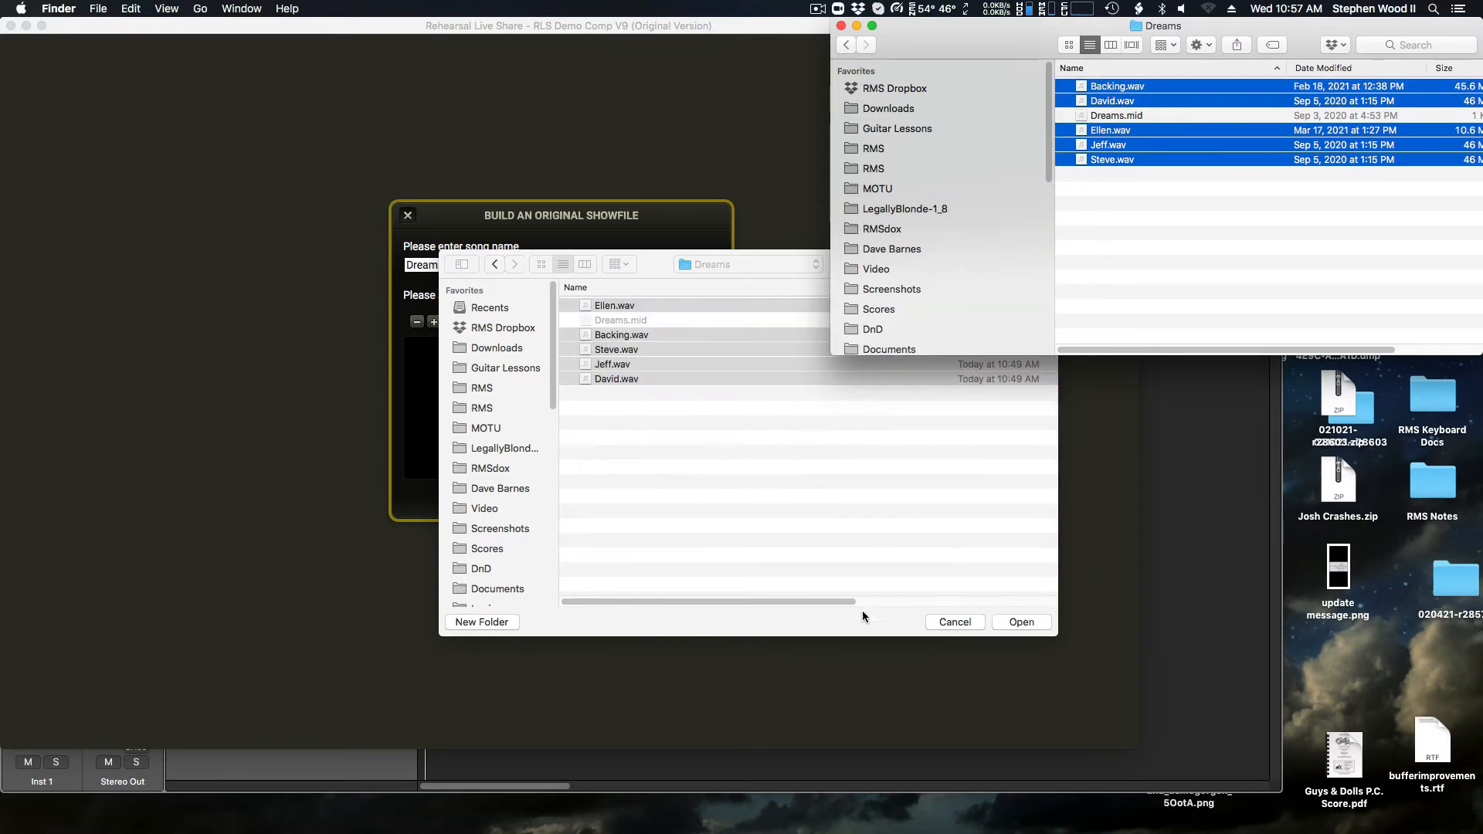
left_click(841, 627)
left_click(1020, 623)
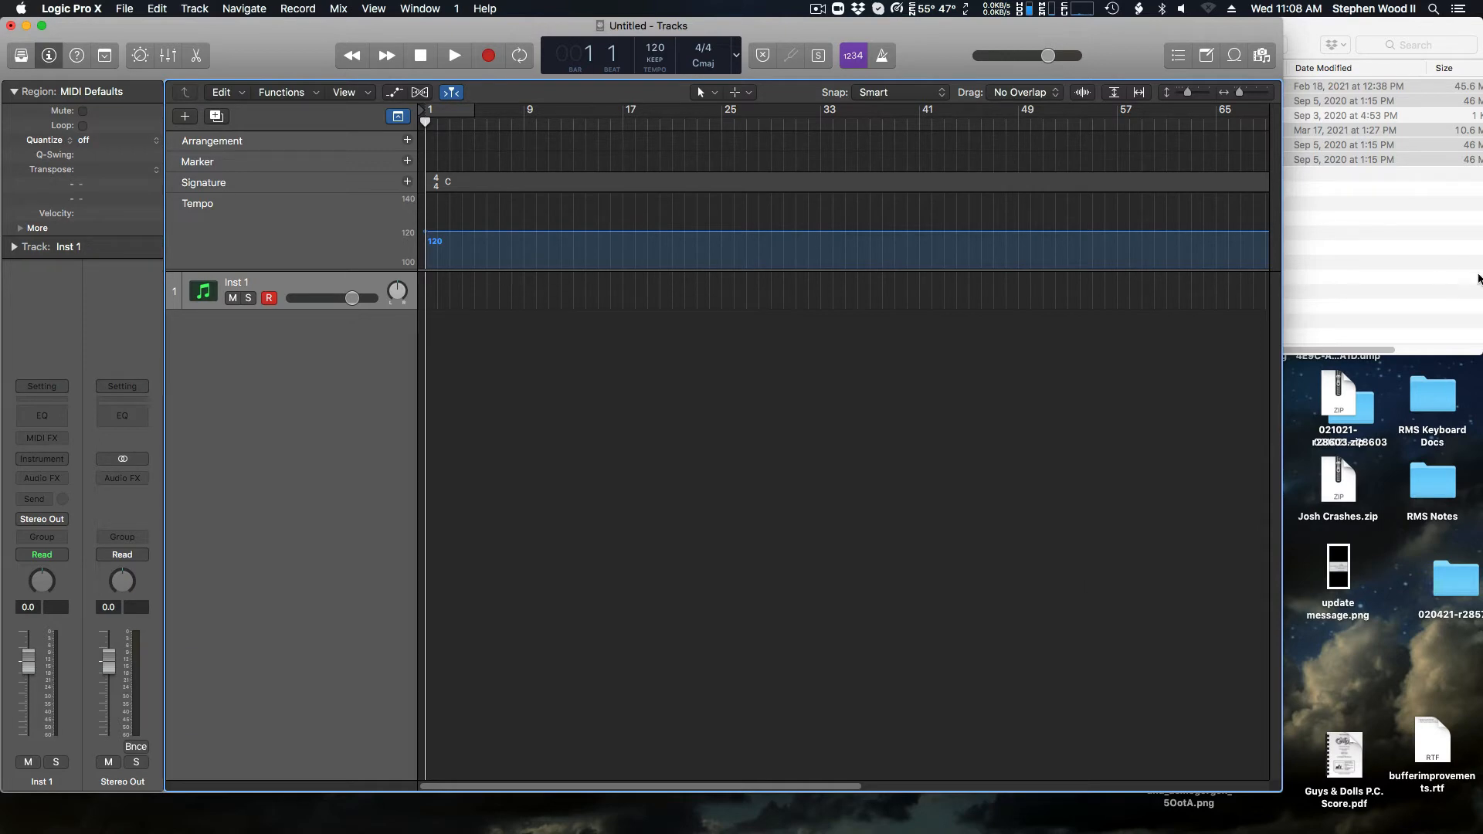
Step: In Logic Pro X, import the five selected WAV files from the Dreams folder at bar 1 as new tracks
left_click(1418, 260)
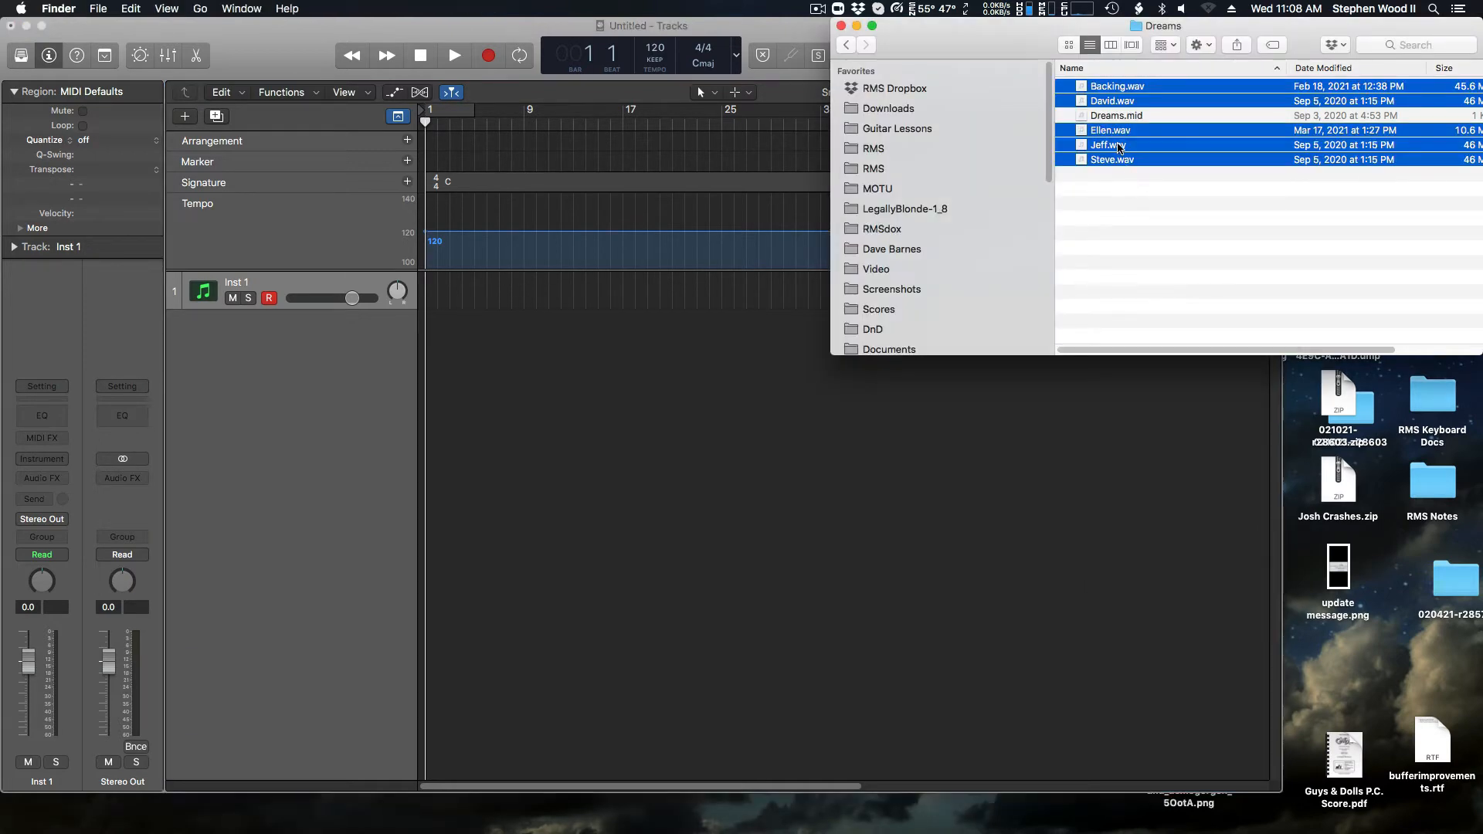
left_click_drag(1124, 162, 346, 559)
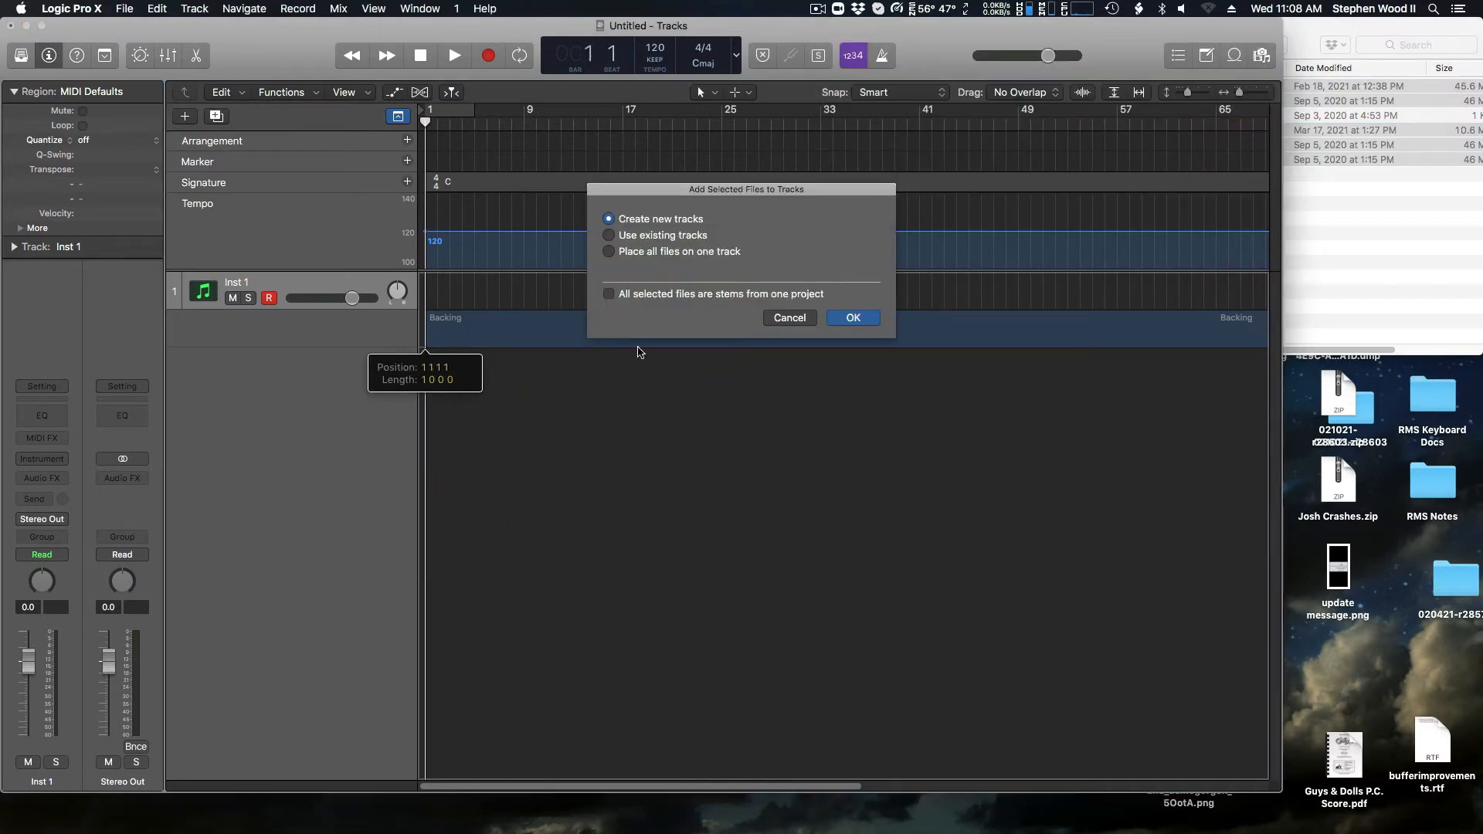
key("Return")
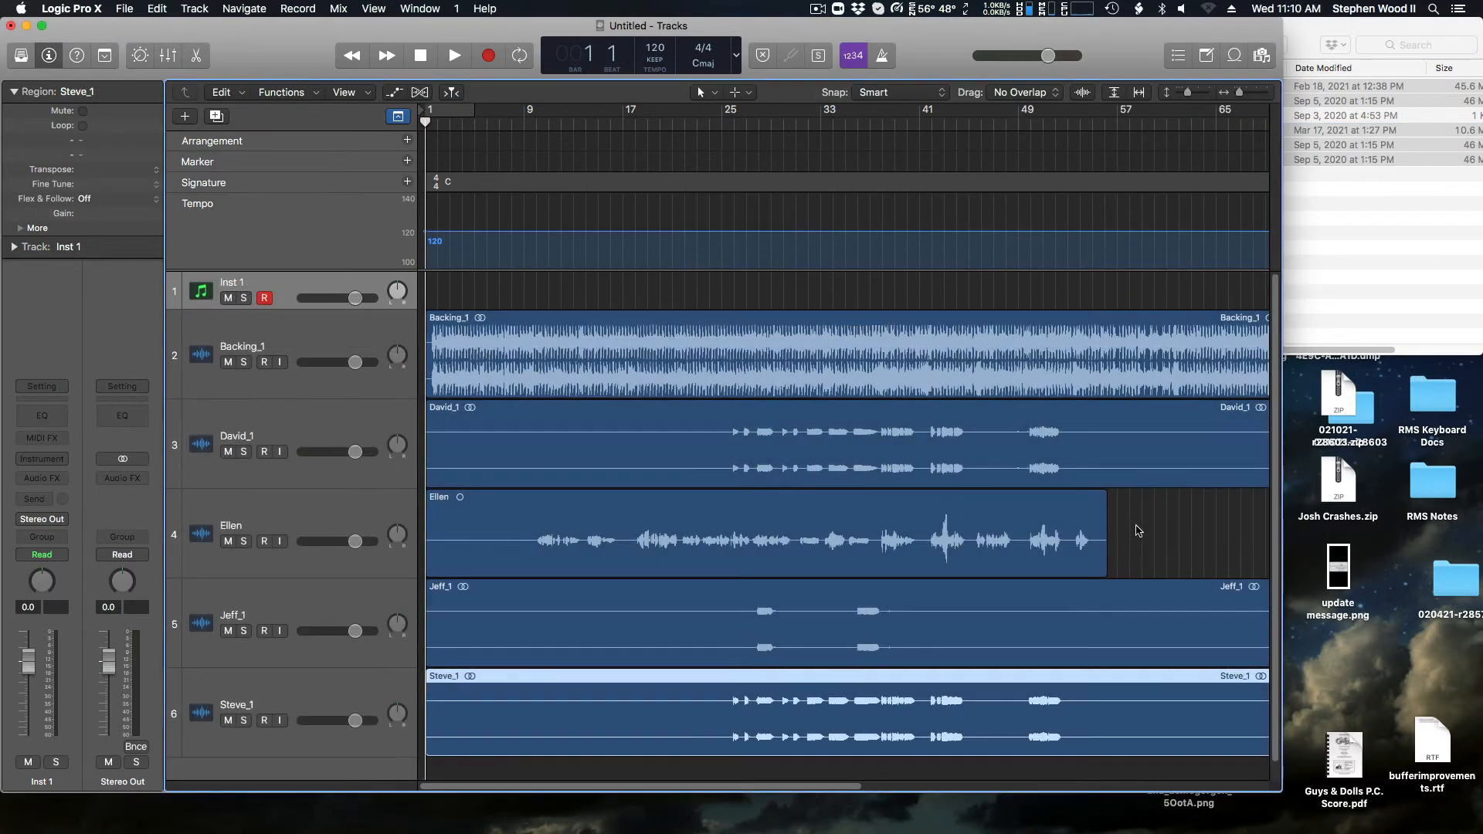
Step: Select the backing and vocal regions one by one to compare their start positions and waveforms
left_click(358, 336)
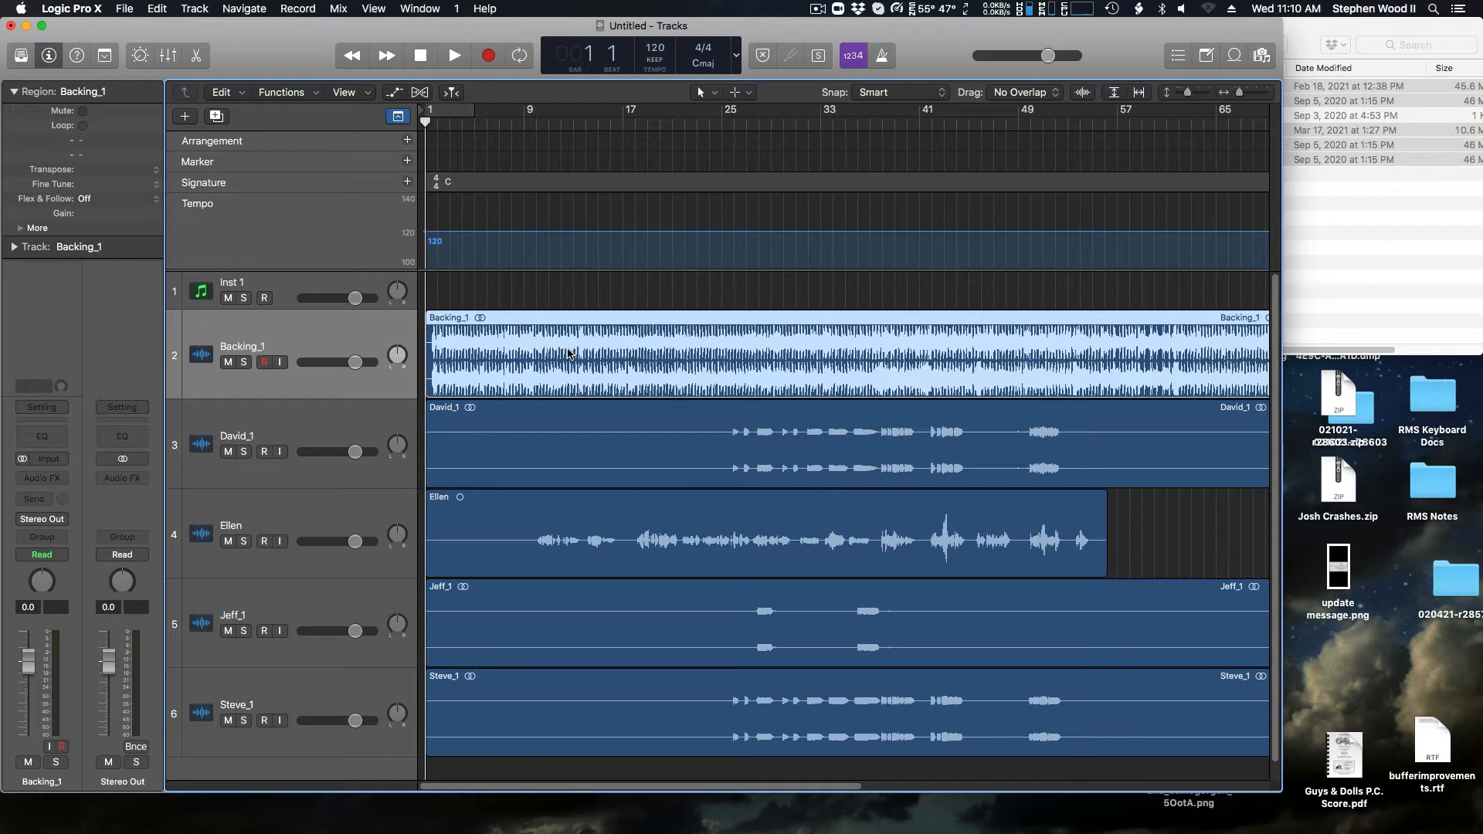
left_click(606, 435)
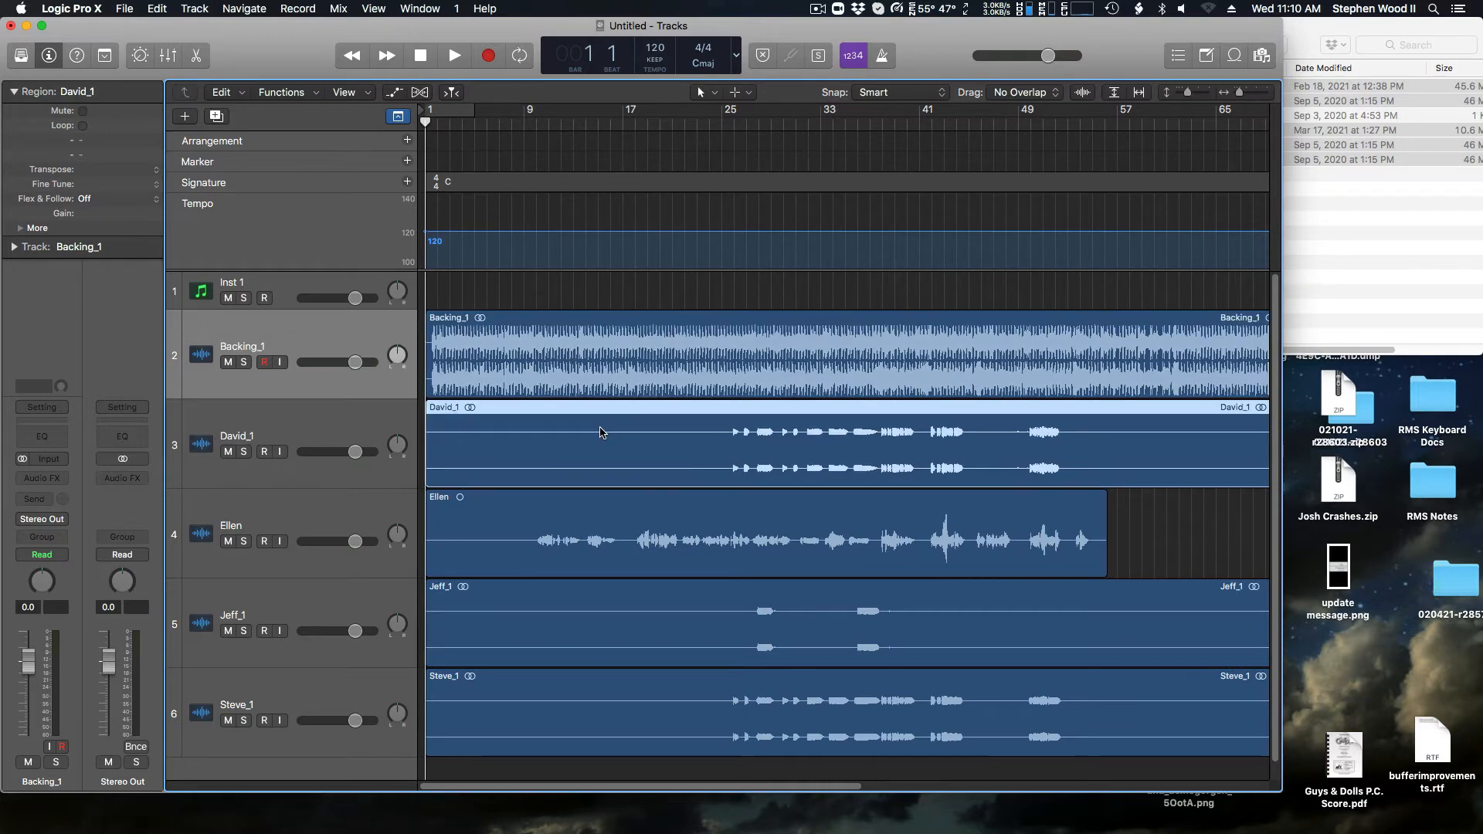
left_click(558, 523)
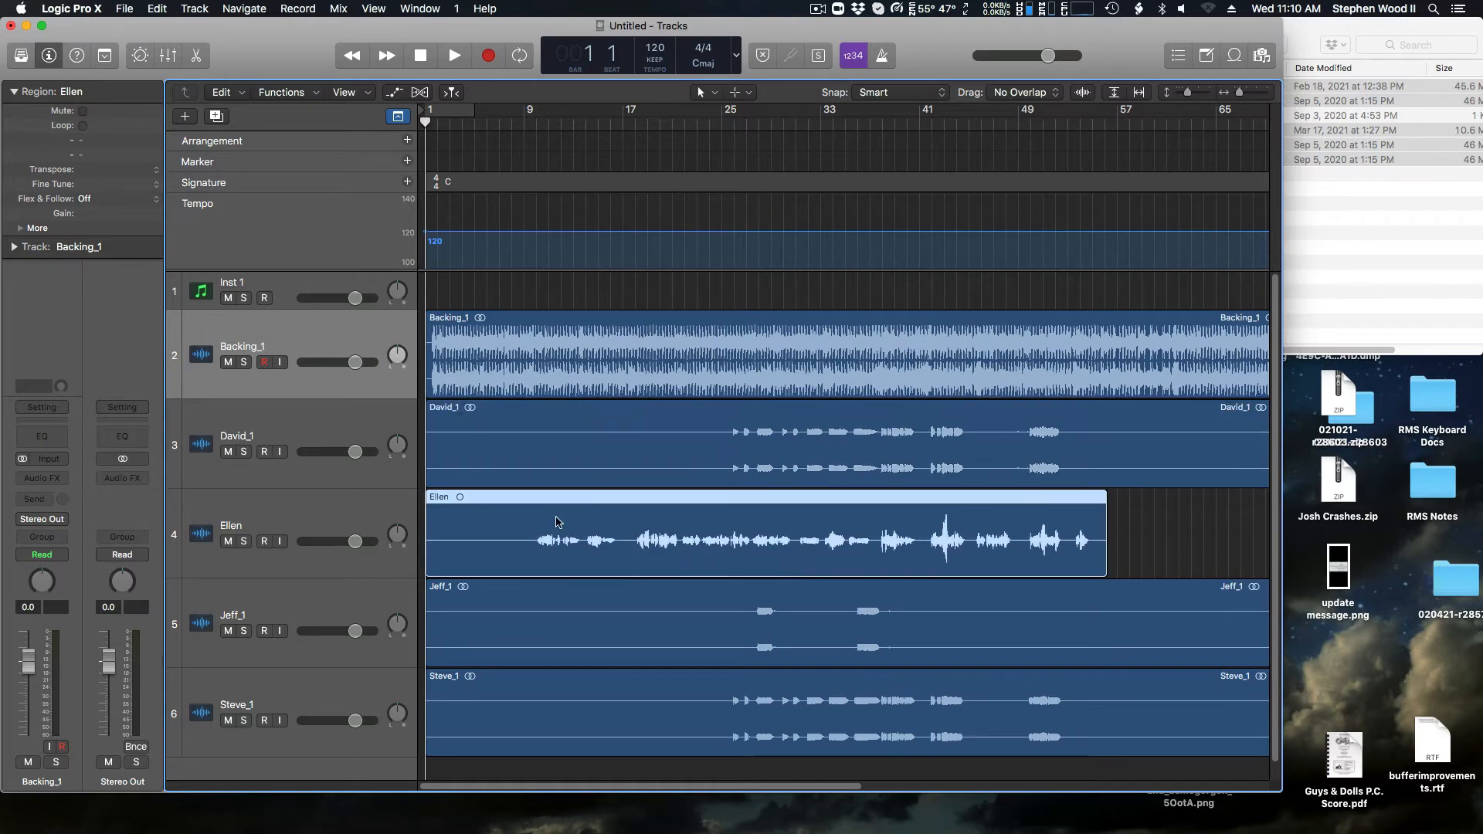
left_click(569, 632)
left_click(569, 706)
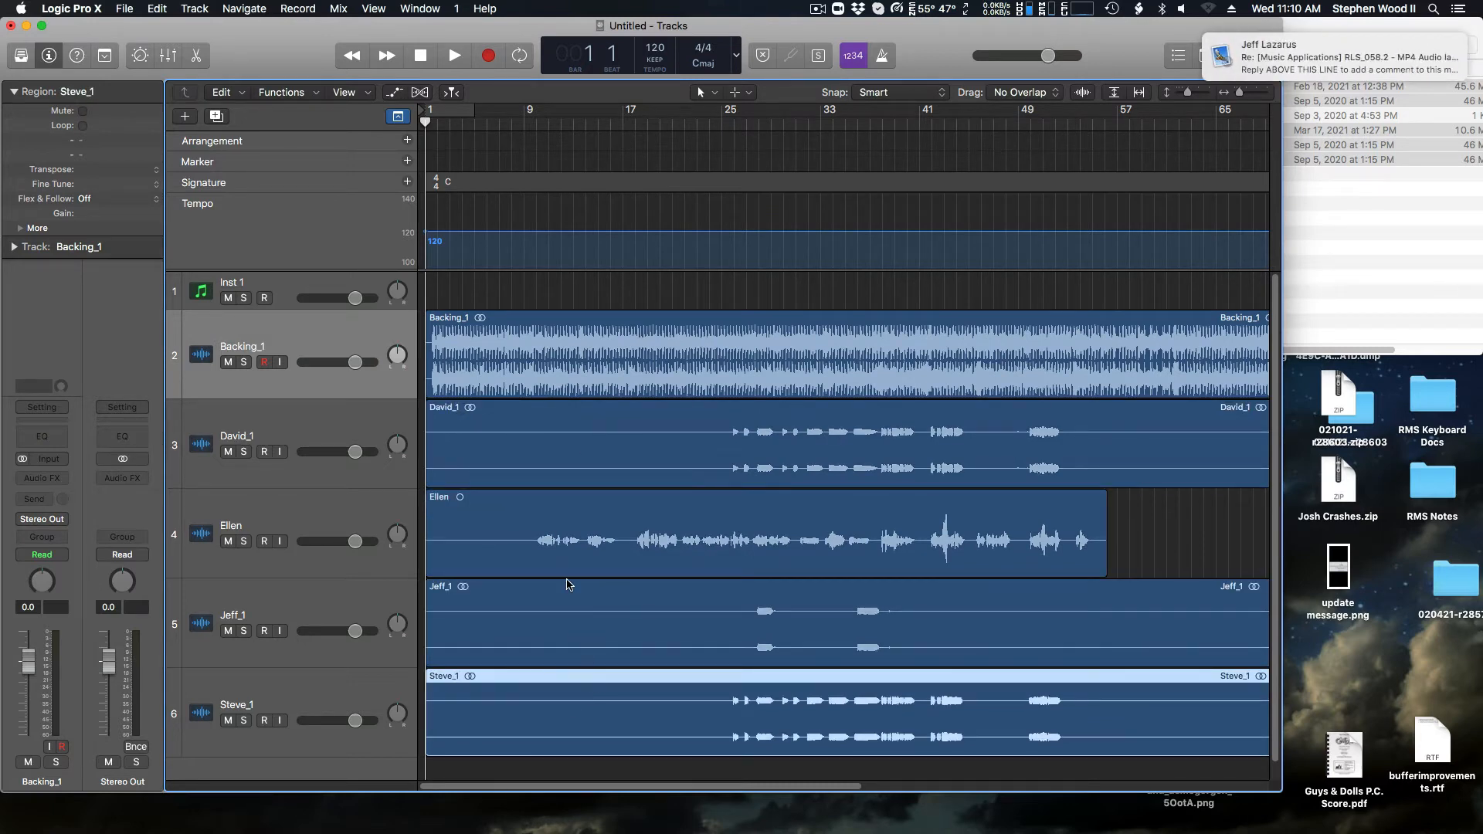
left_click(583, 548)
left_click(577, 451)
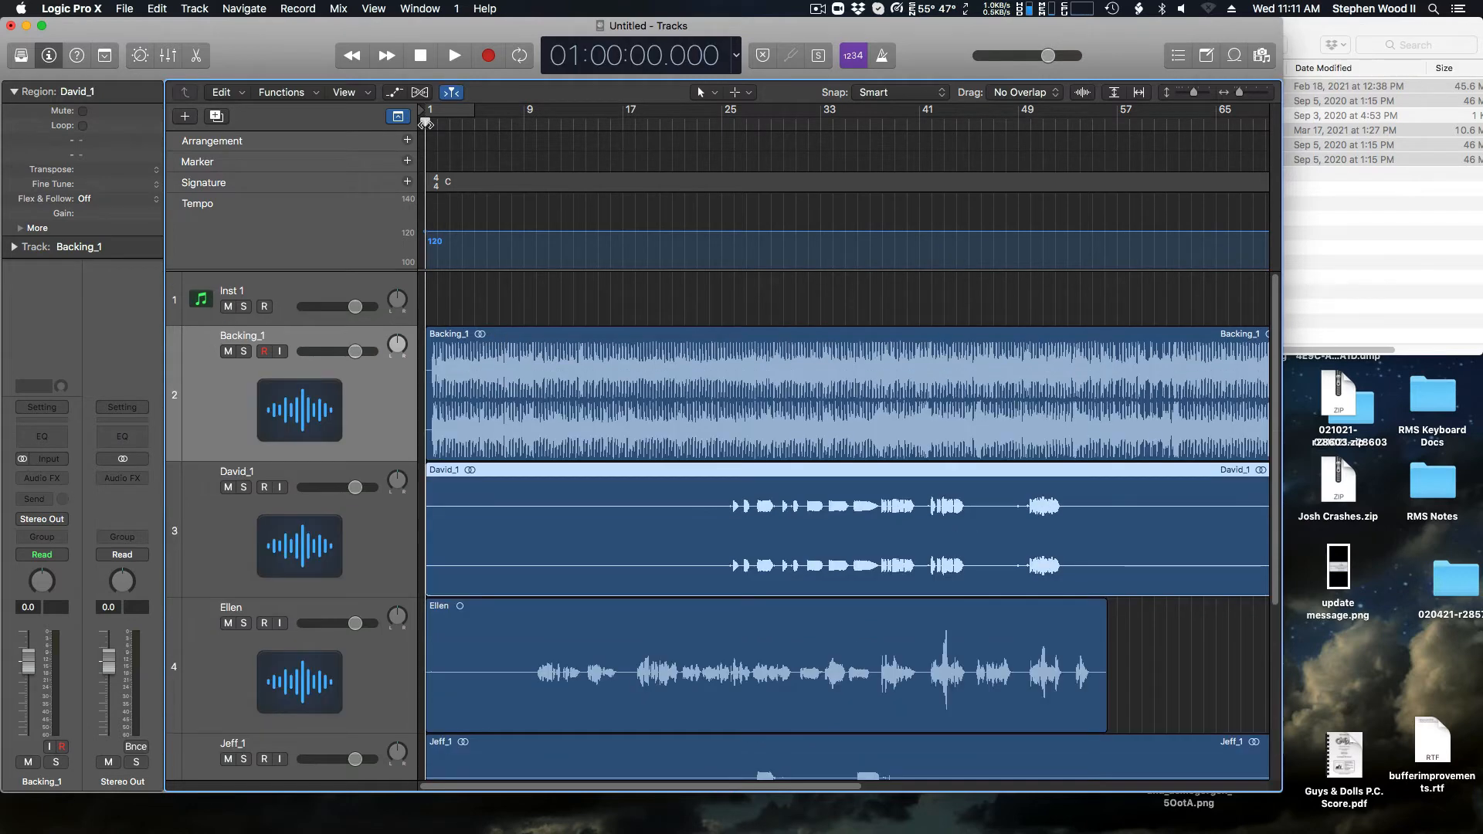
Step: Inspect the regions' timing with the playhead at 01:00:18.000 and 01:00:45.250, return it to the start, and deselect the regions
left_click(513, 382)
scroll(533, 494, "down", 5)
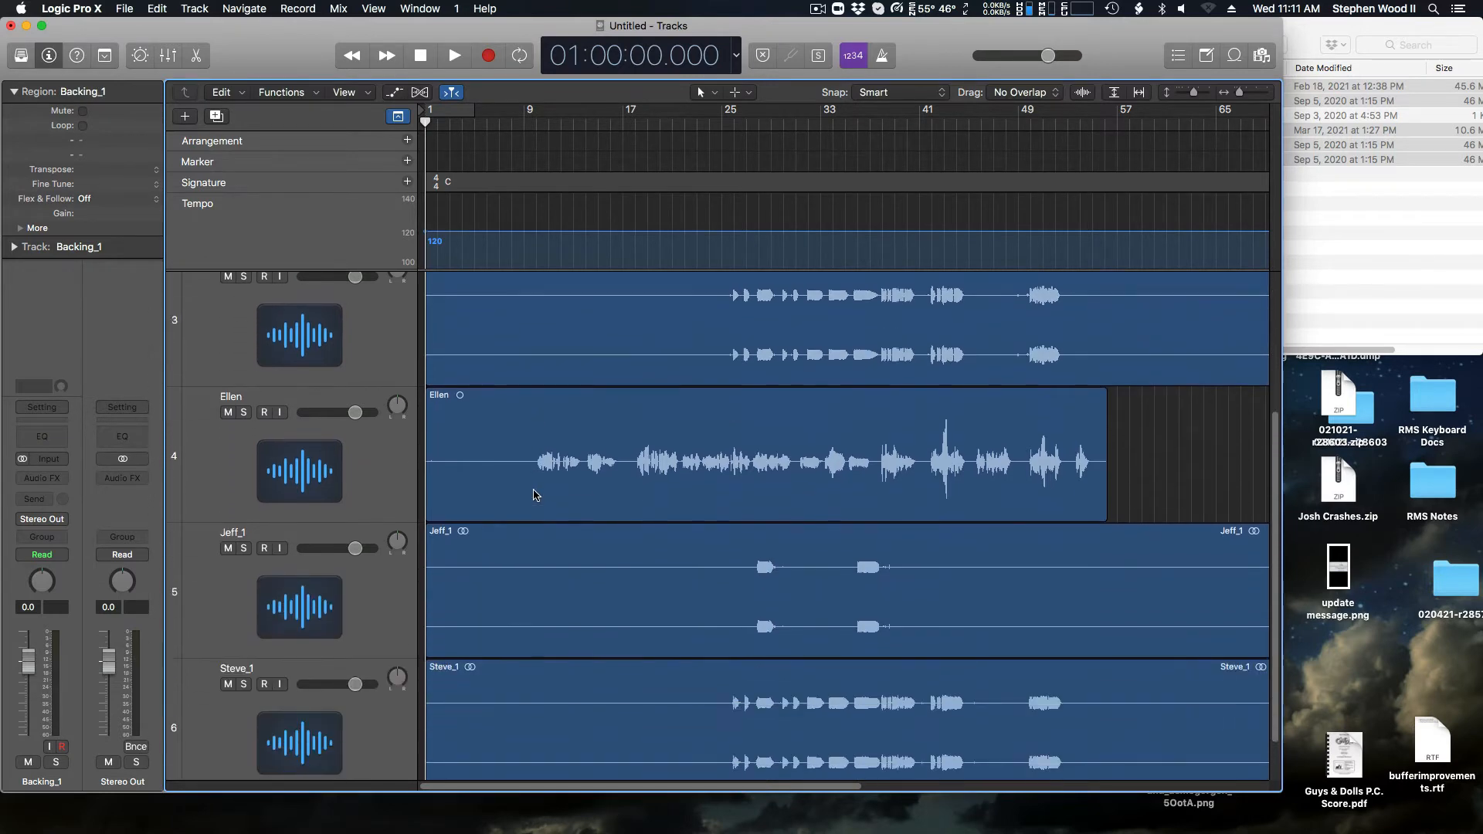
left_click_drag(526, 126, 538, 122)
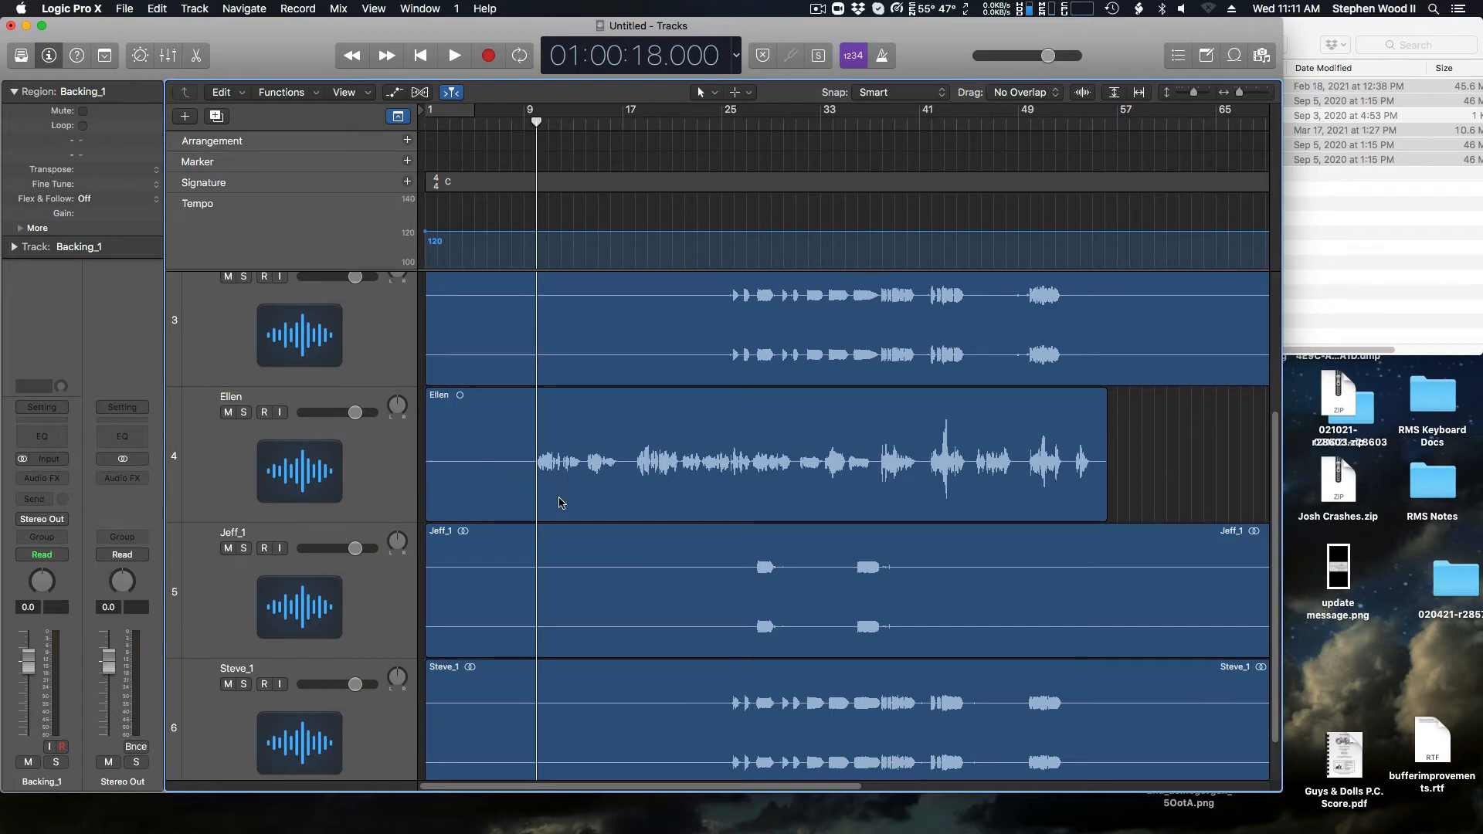
left_click(704, 121)
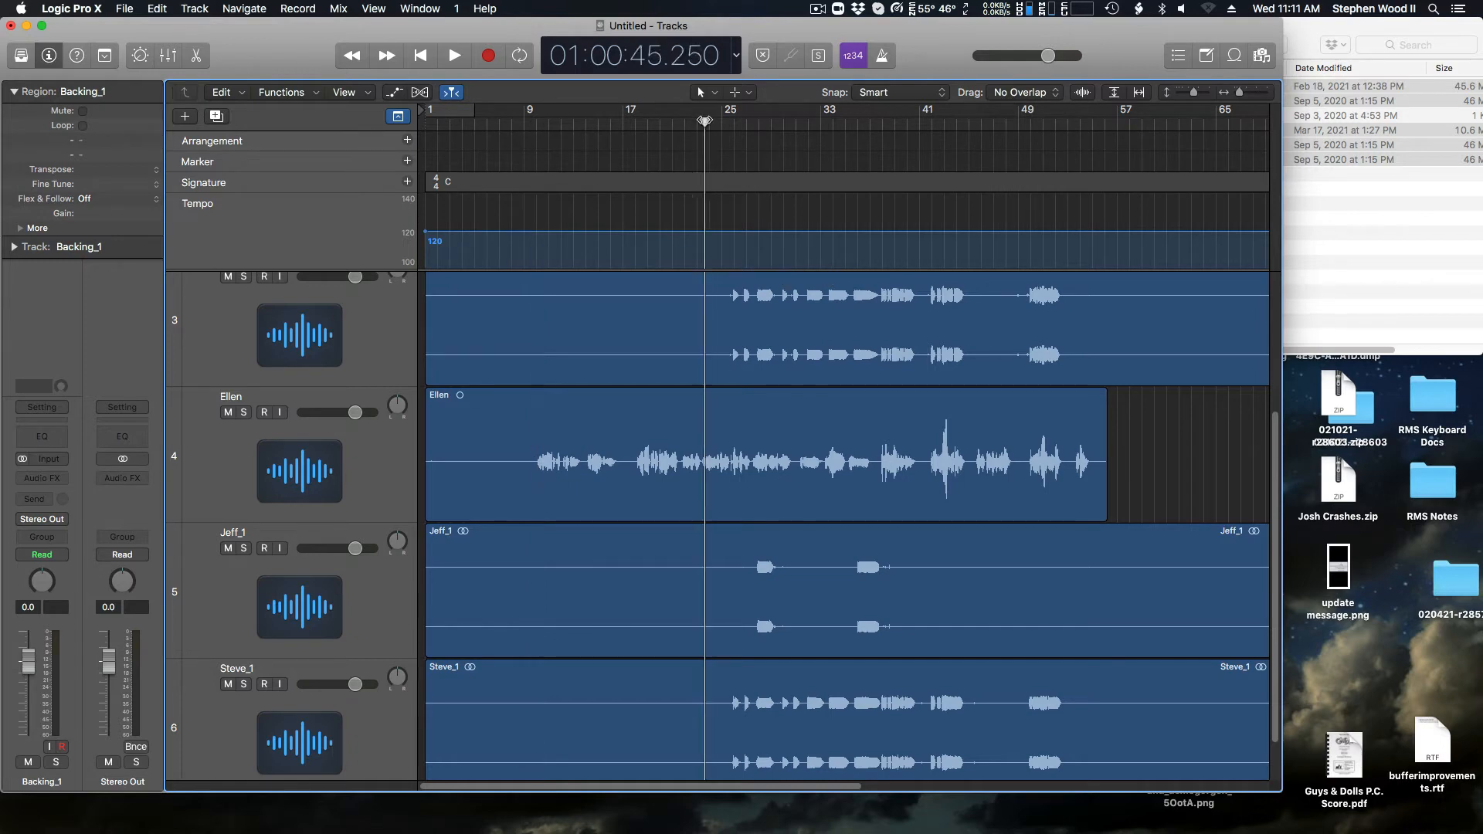
left_click_drag(705, 121, 410, 166)
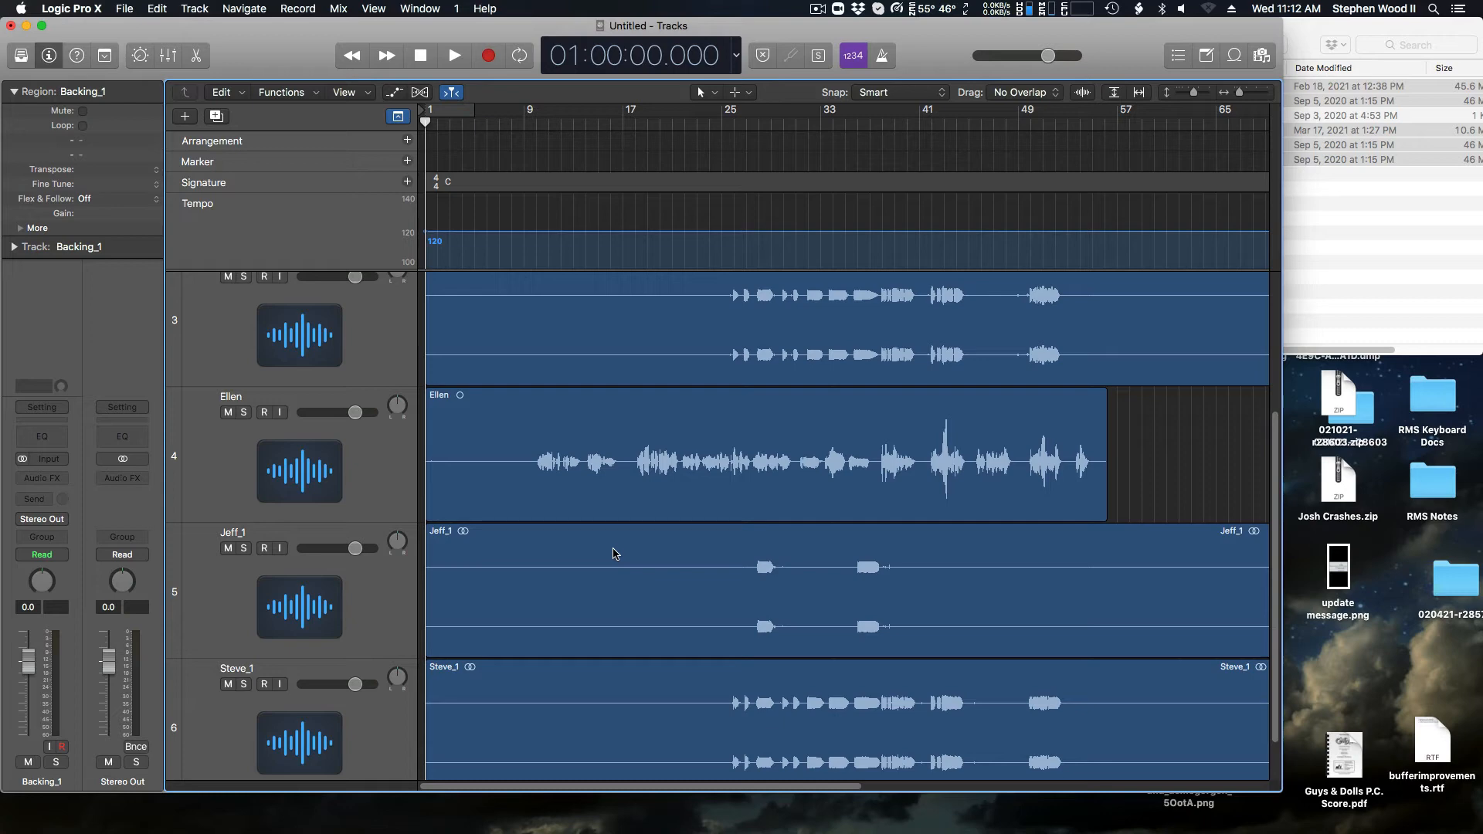
scroll(612, 553, "up", 5)
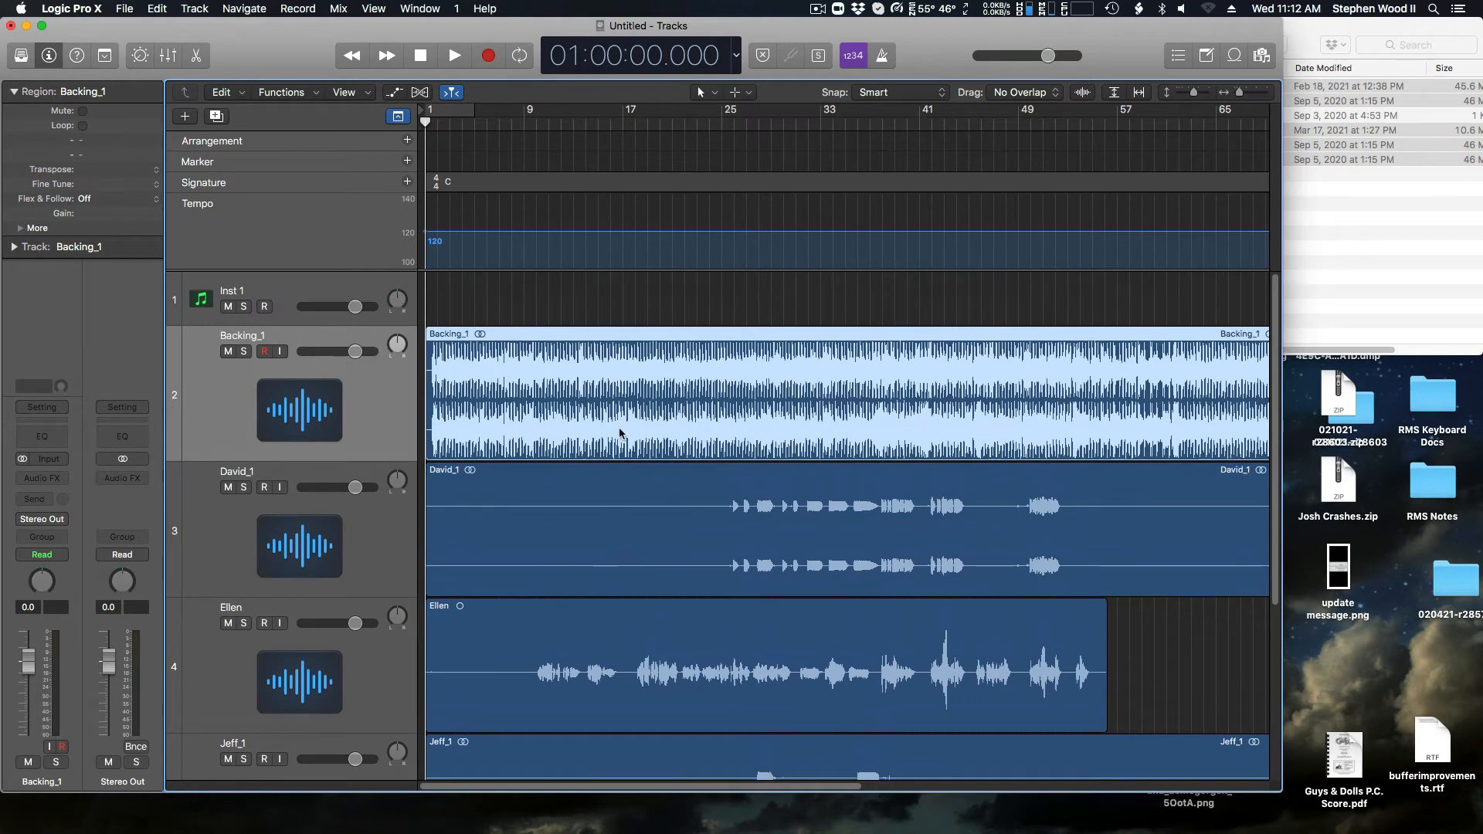
left_click(596, 301)
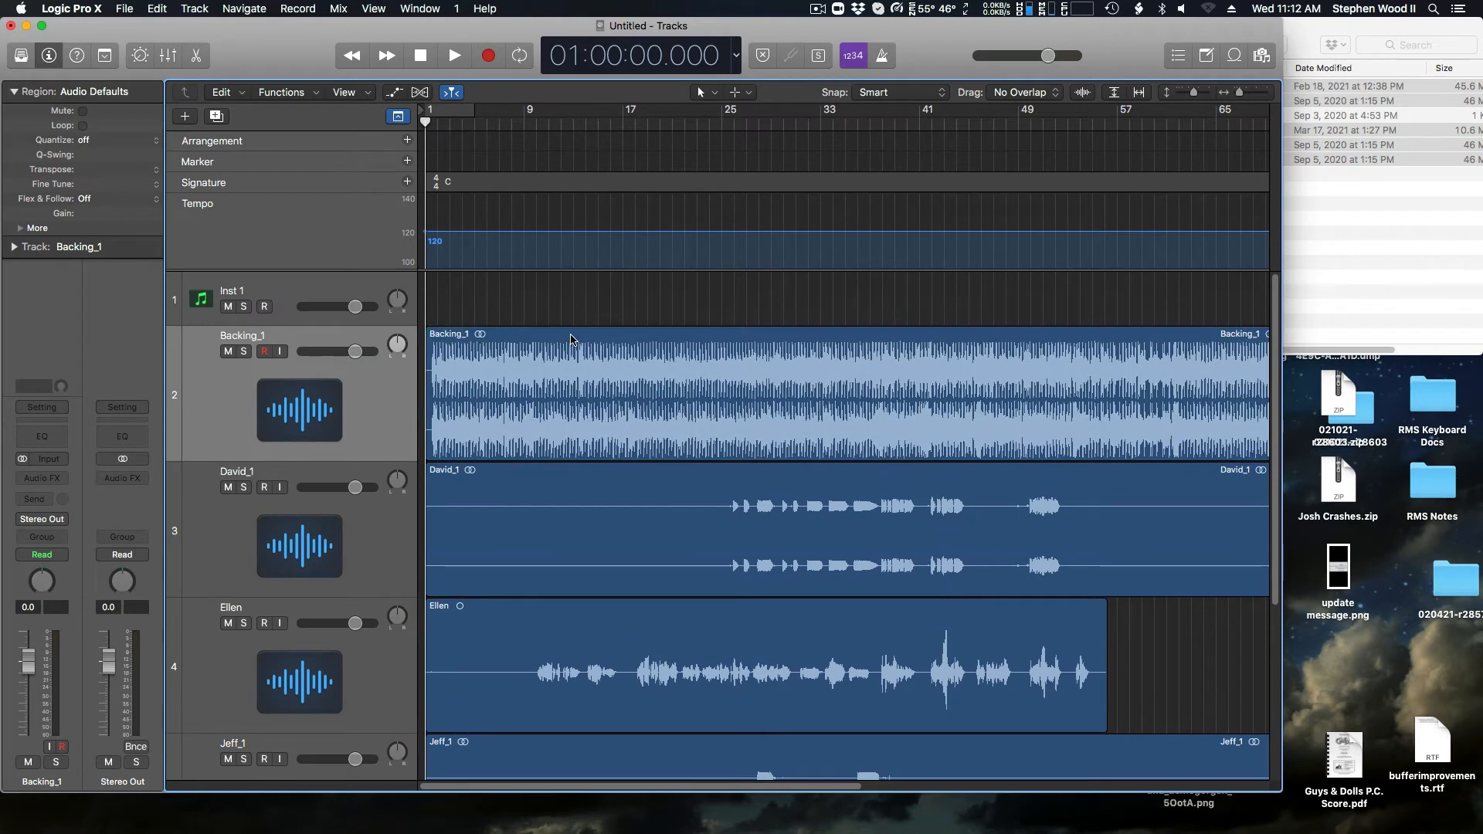
Step: Examine the Backing_1 region and the vocal regions below it by selecting each in turn
left_click(571, 339)
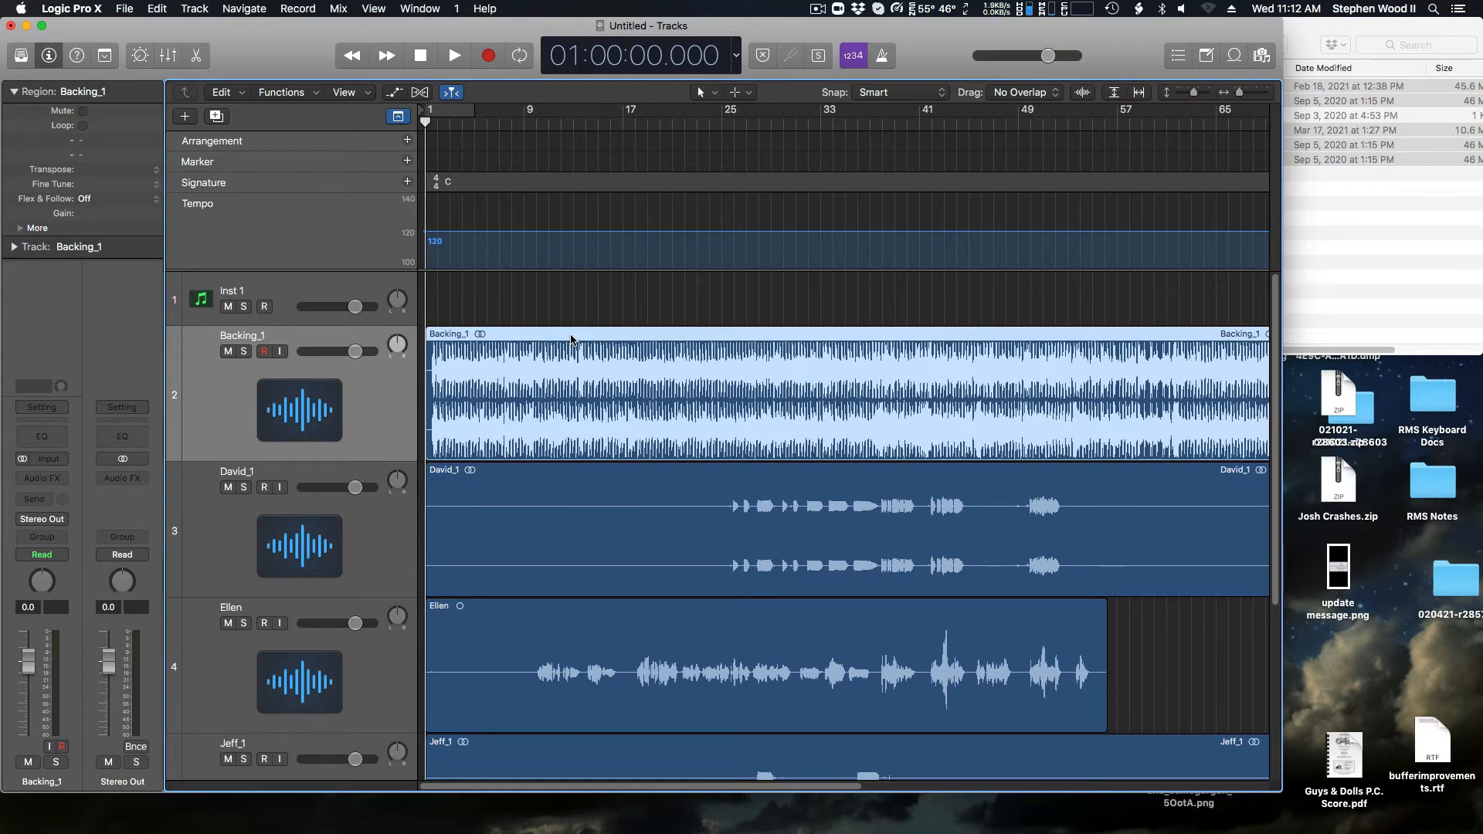
left_click(658, 533)
left_click(676, 697)
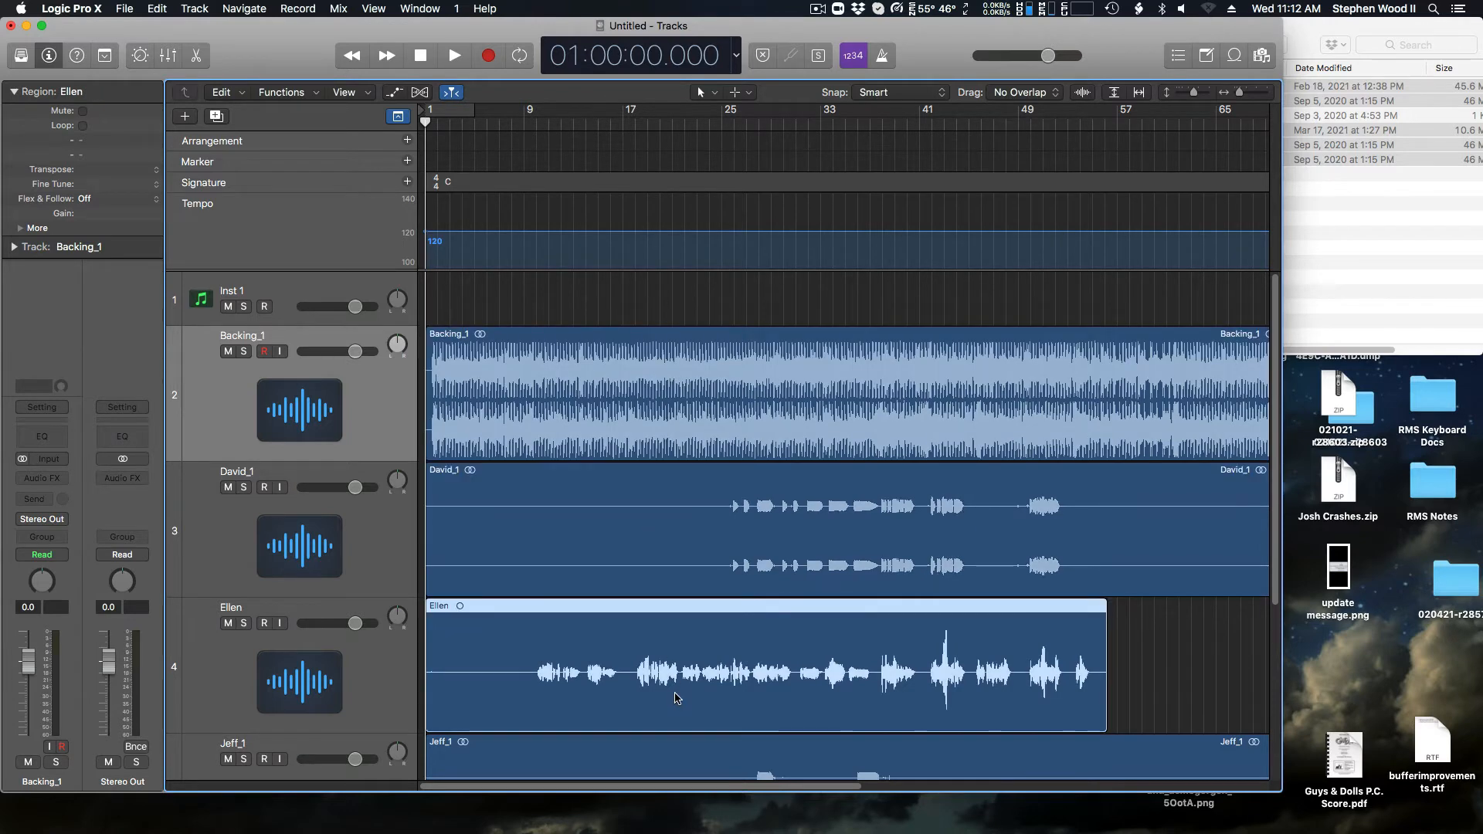
left_click(678, 743)
left_click(649, 573)
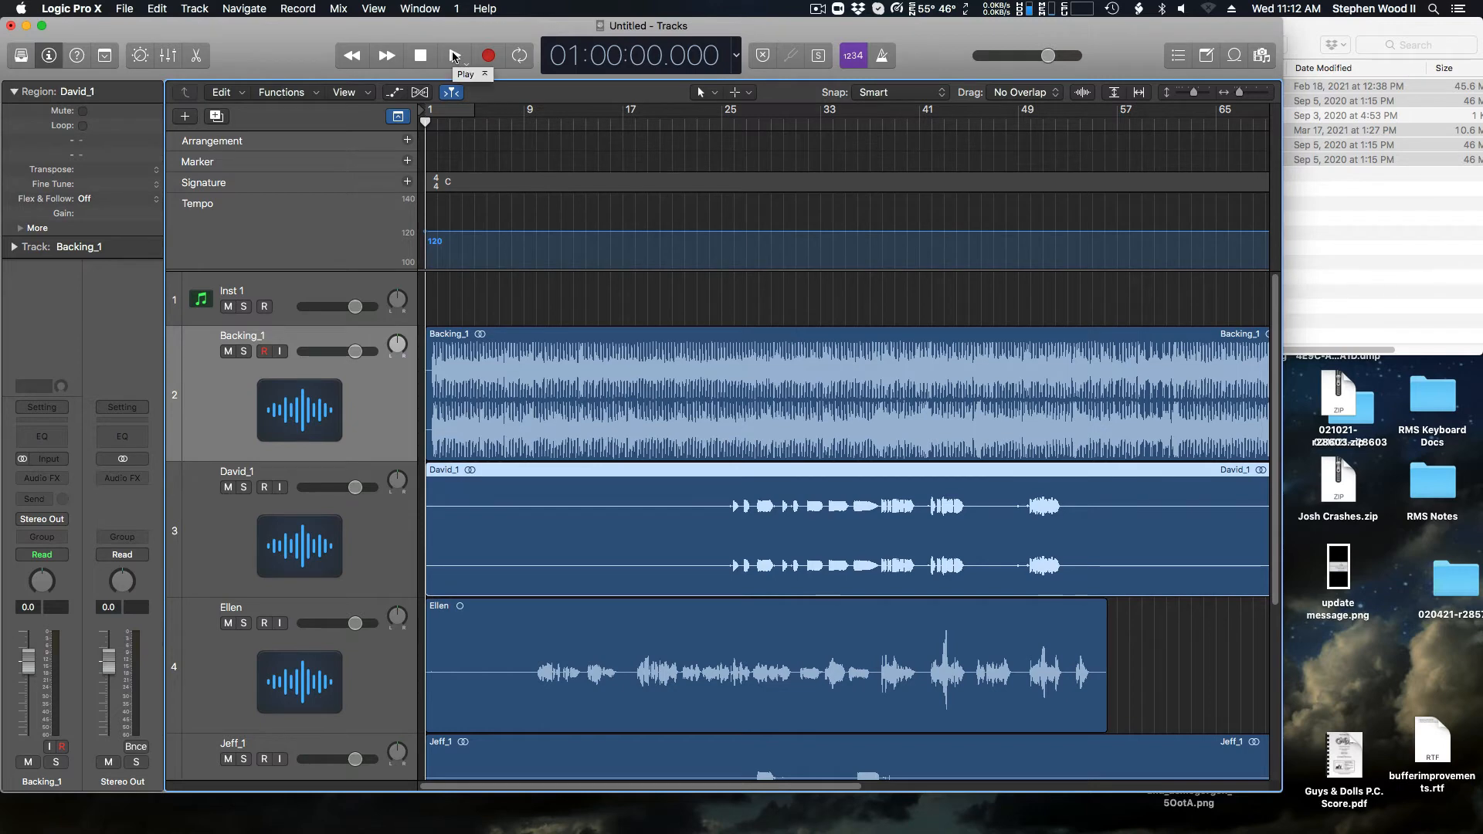
Step: While playing the stems from the start, lower Backing_1 to about -19.5 dB and reduce the four vocal tracks' volumes
left_click(454, 56)
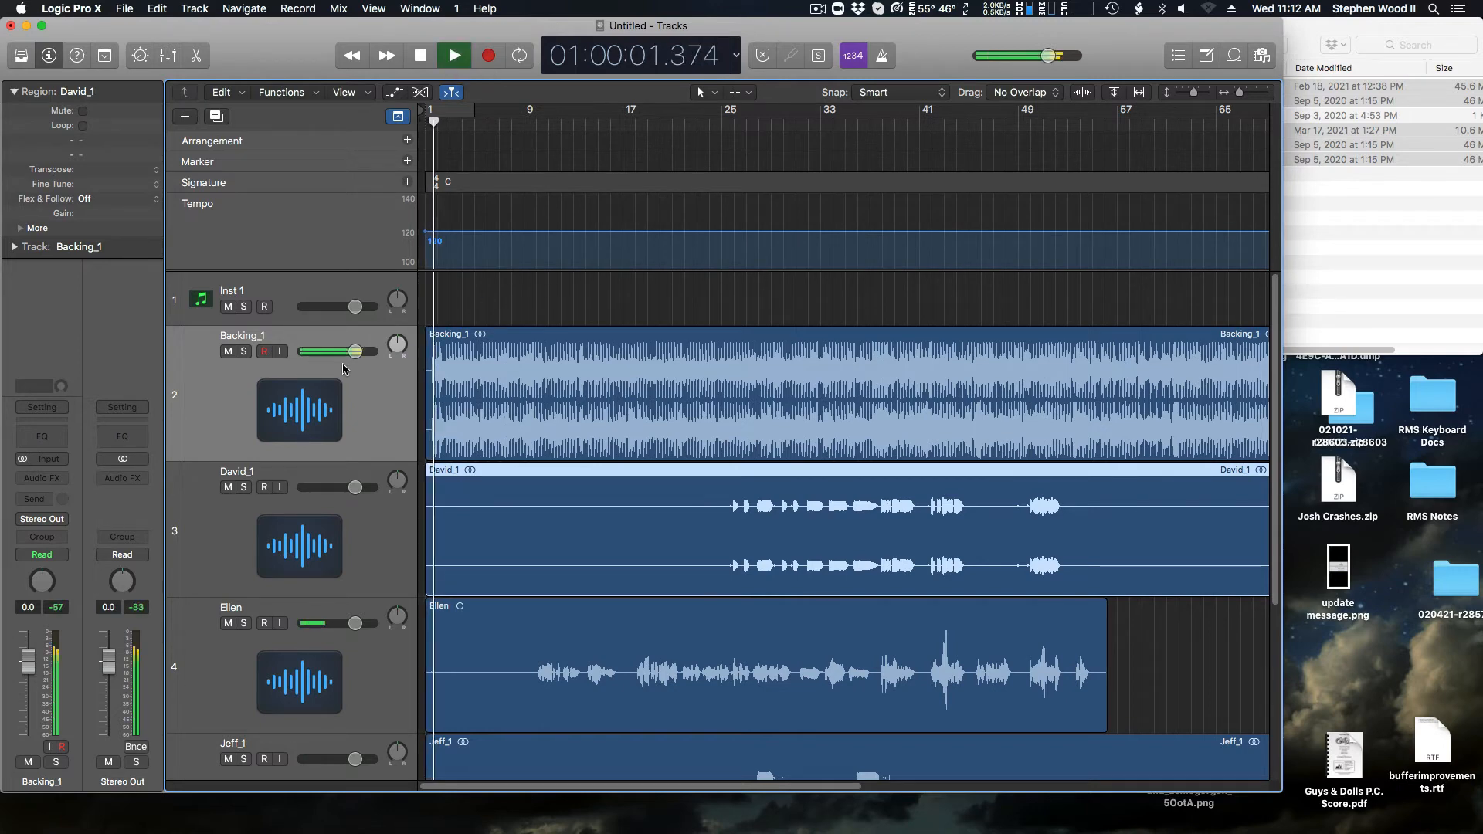
left_click_drag(355, 351, 316, 351)
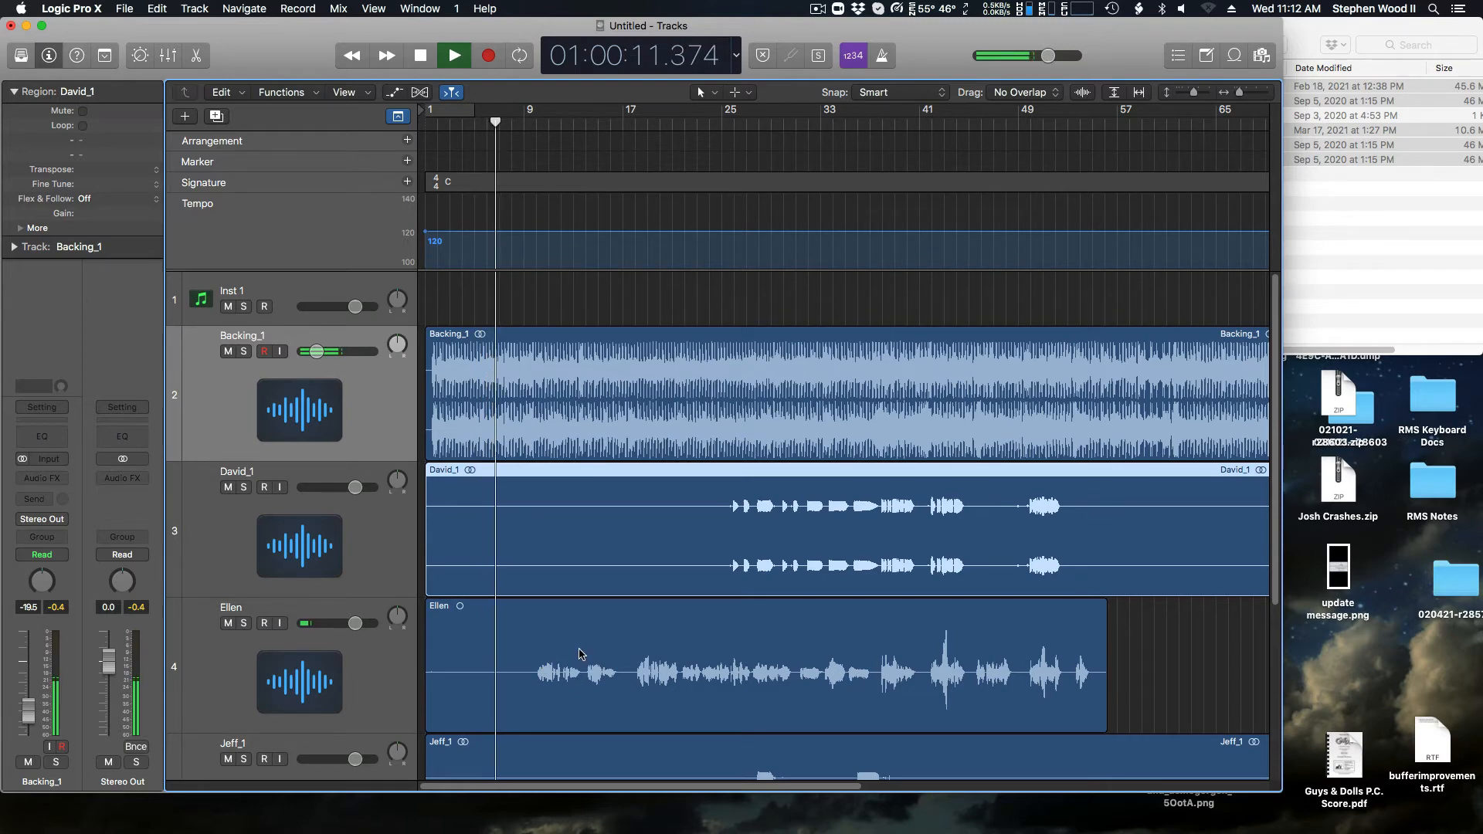
scroll(582, 655, "down", 6)
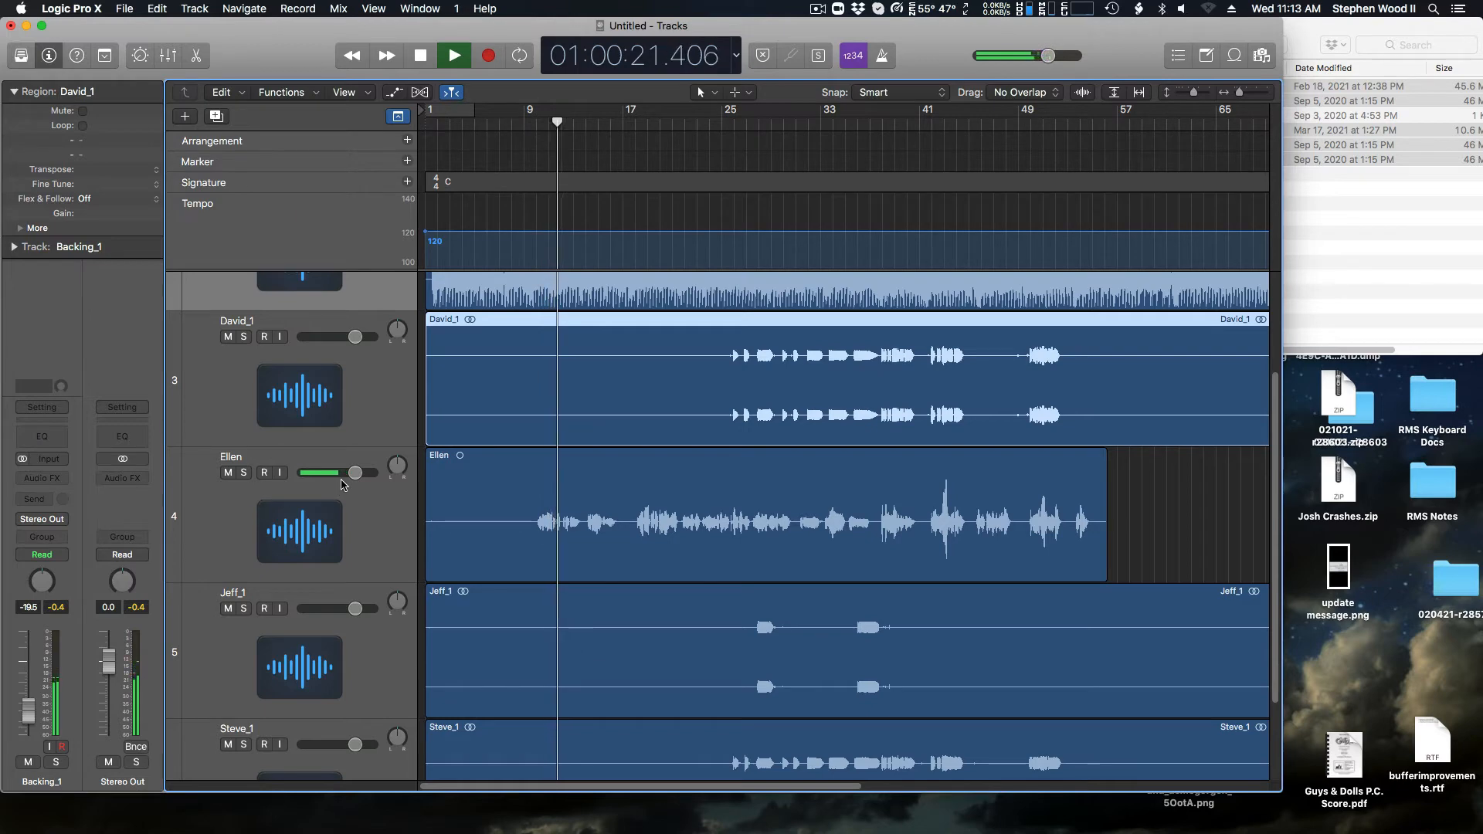
left_click(341, 477)
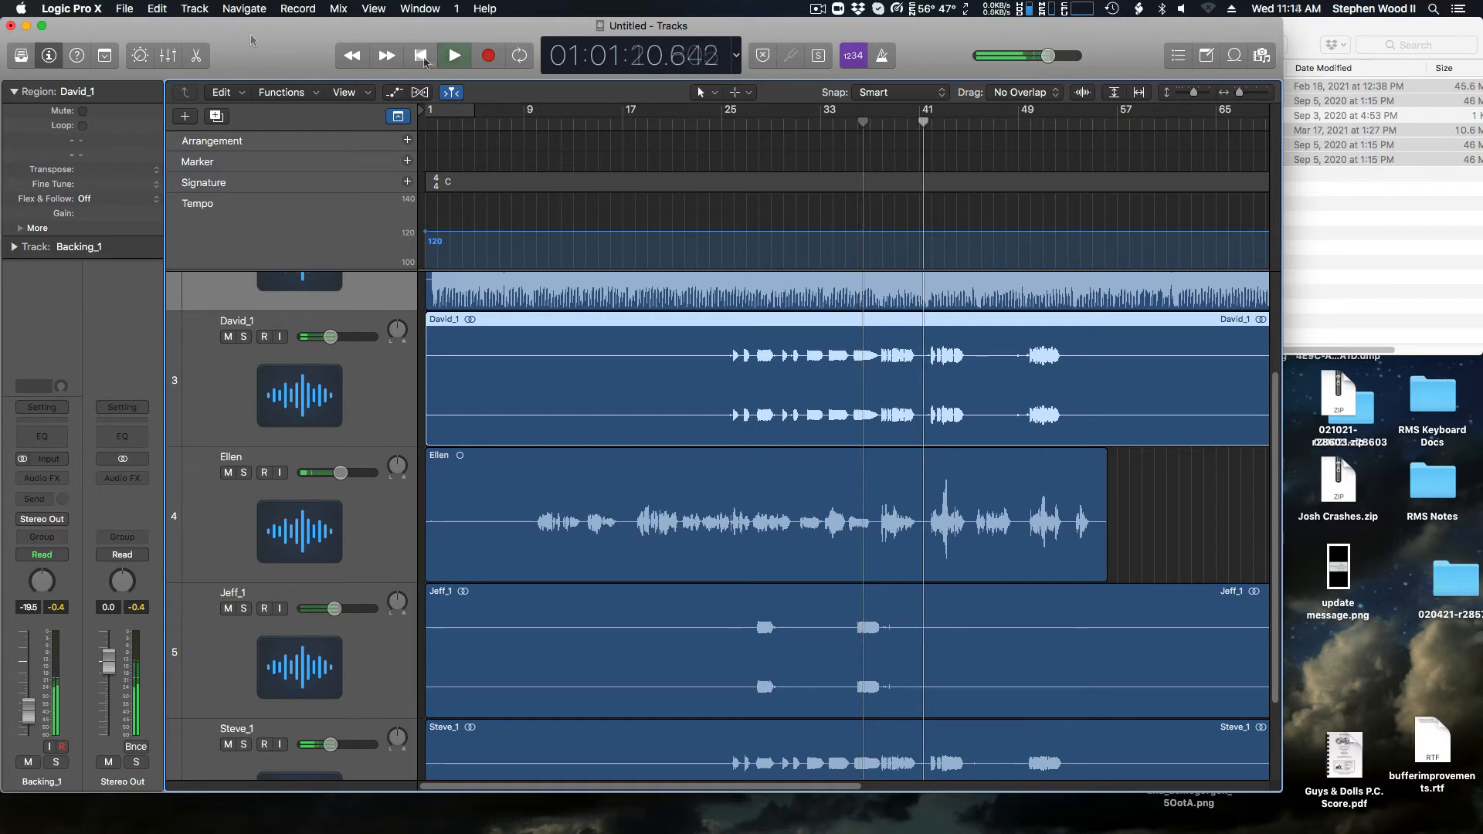
left_click(423, 58)
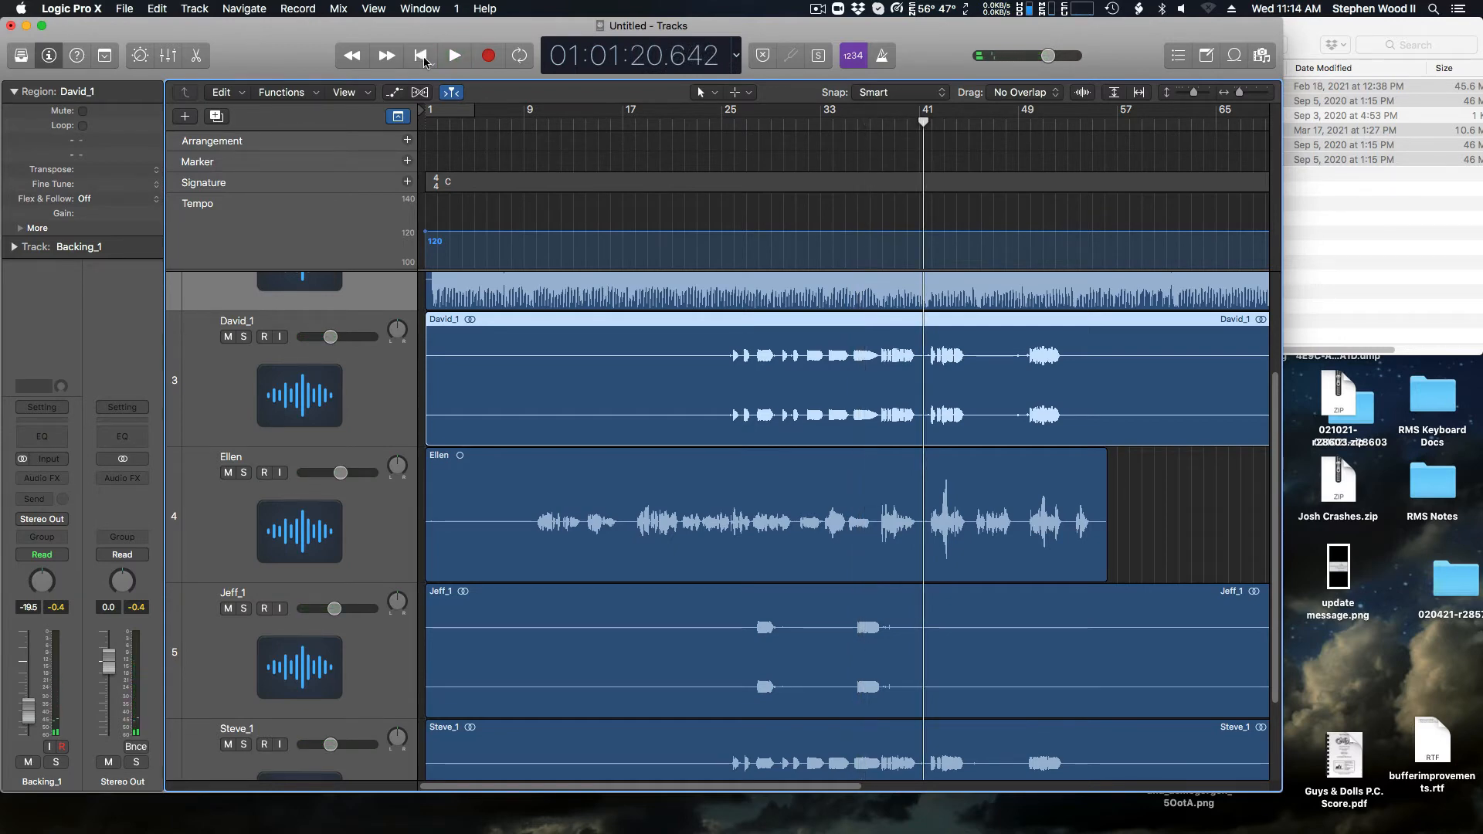
Step: Mute and unmute the vocal on track 4 while reviewing the stacked tracks
scroll(773, 513, "up", 3)
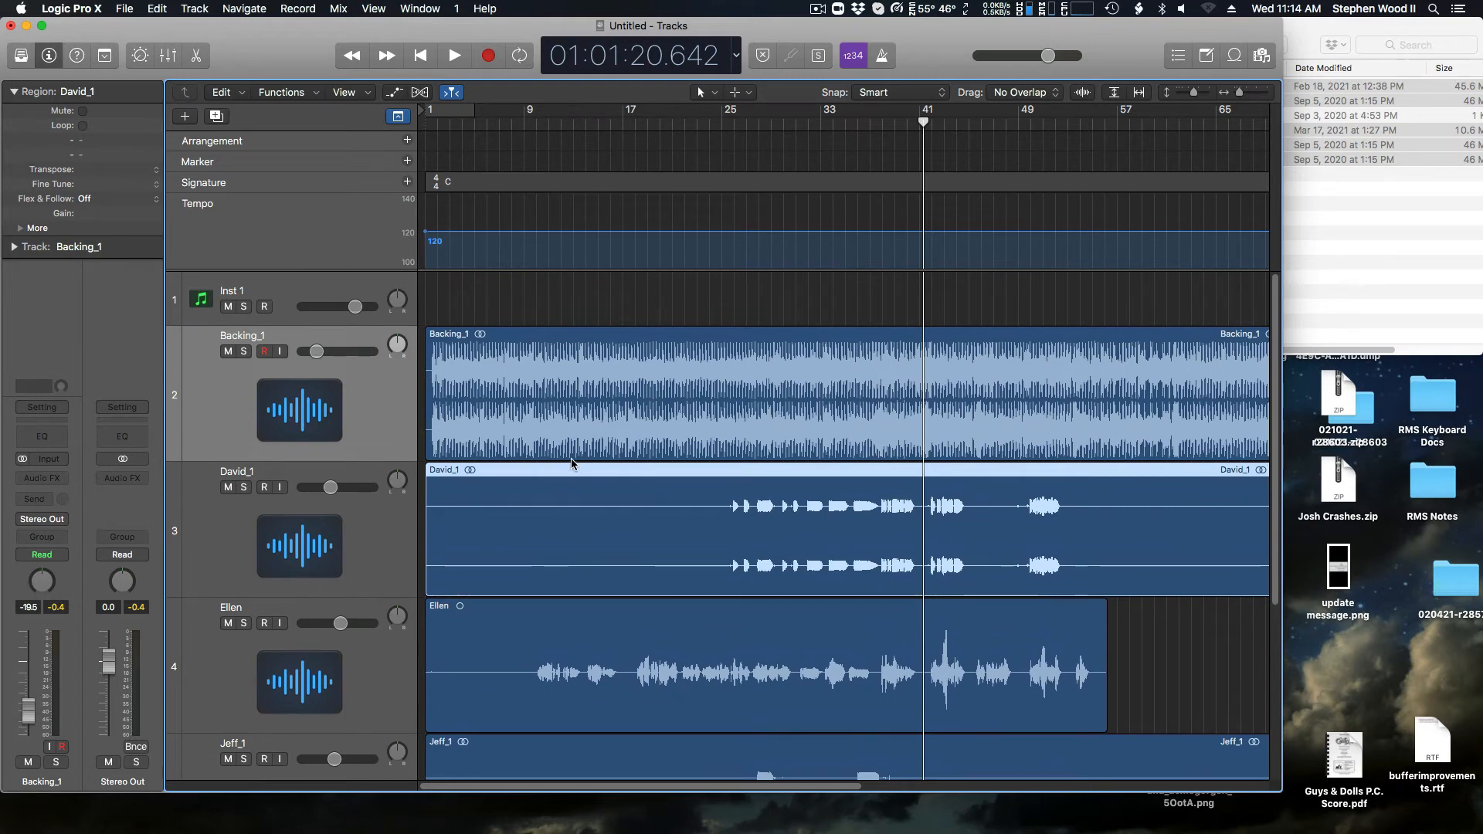
scroll(577, 434, "down", 3)
scroll(583, 576, "down", 3)
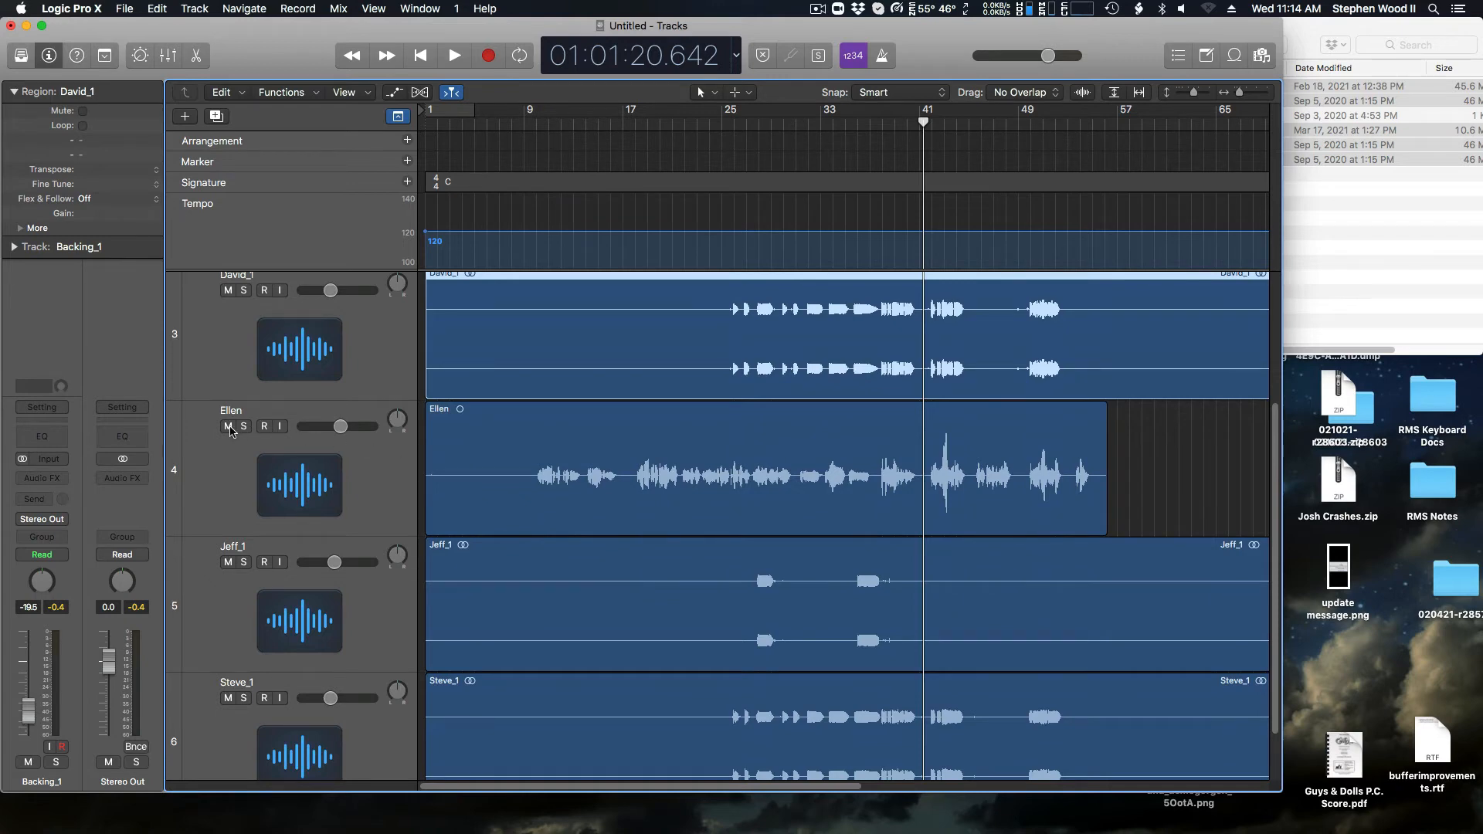
left_click(228, 427)
left_click(229, 427)
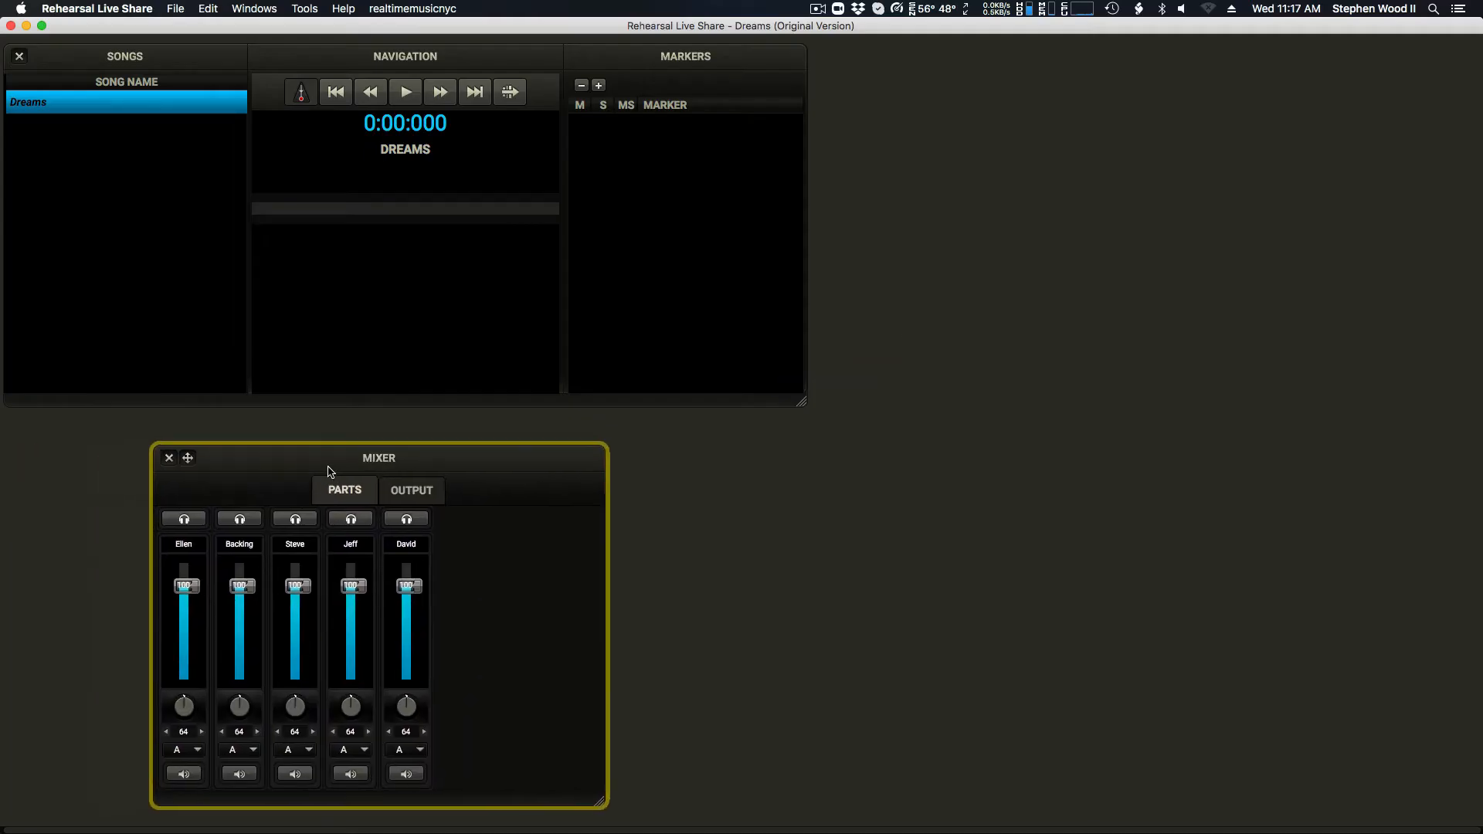
left_click_drag(328, 471, 396, 461)
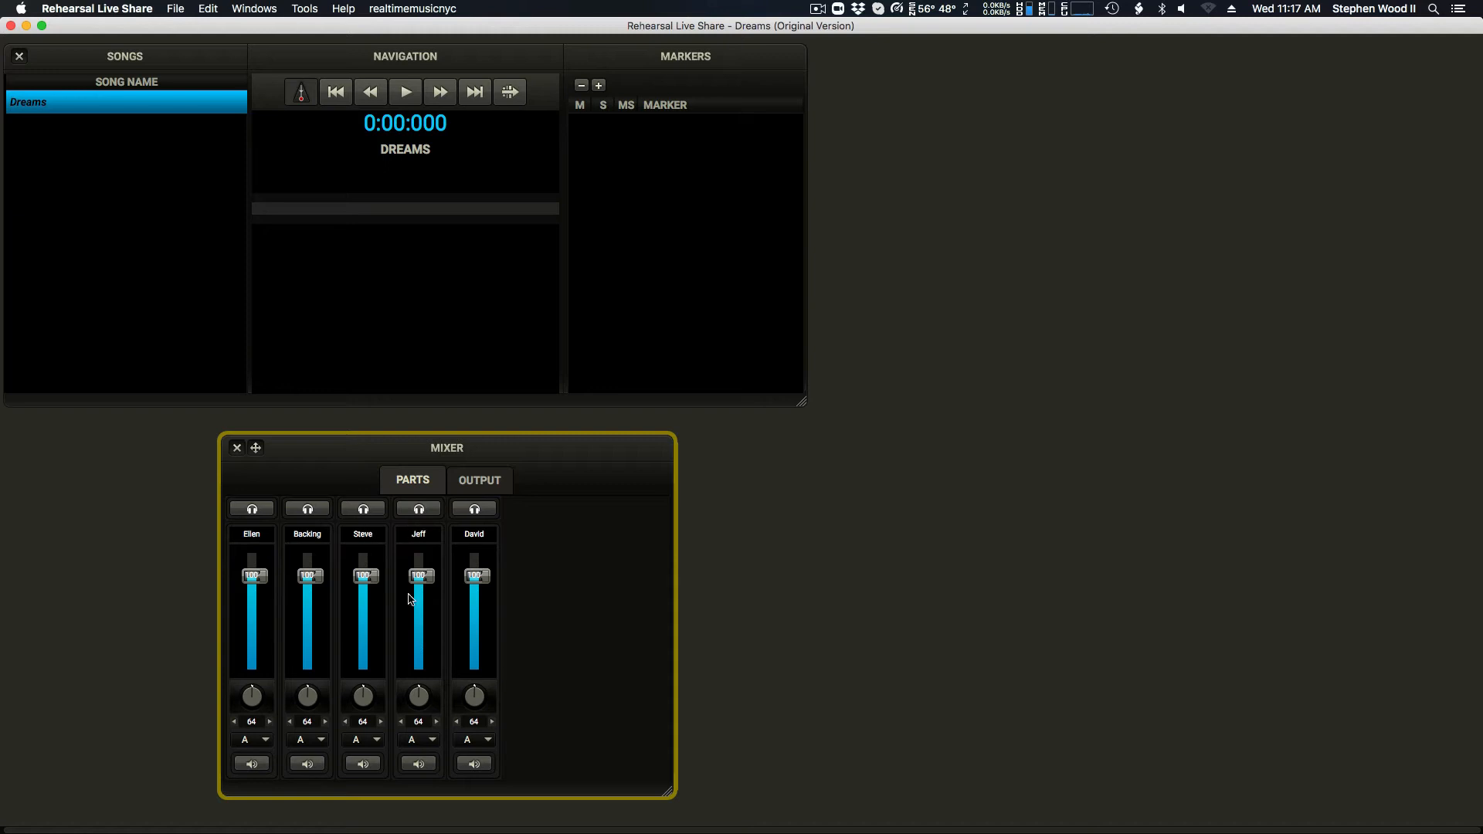
Step: Compare the WAV file names in the Finder's Dreams folder with the part names in the Rehearsal Live Share mixer
left_click(358, 828)
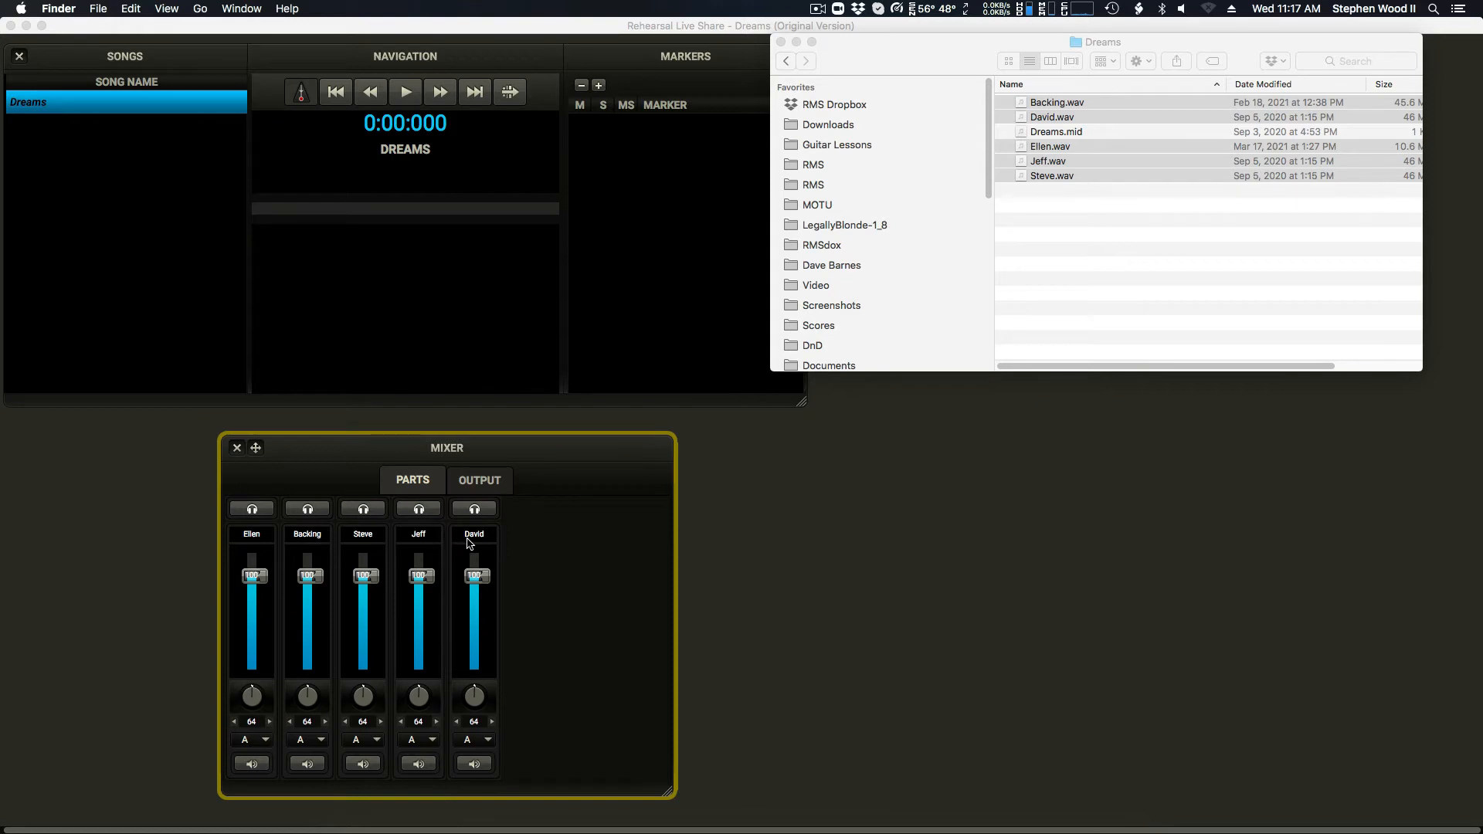
key("super+h")
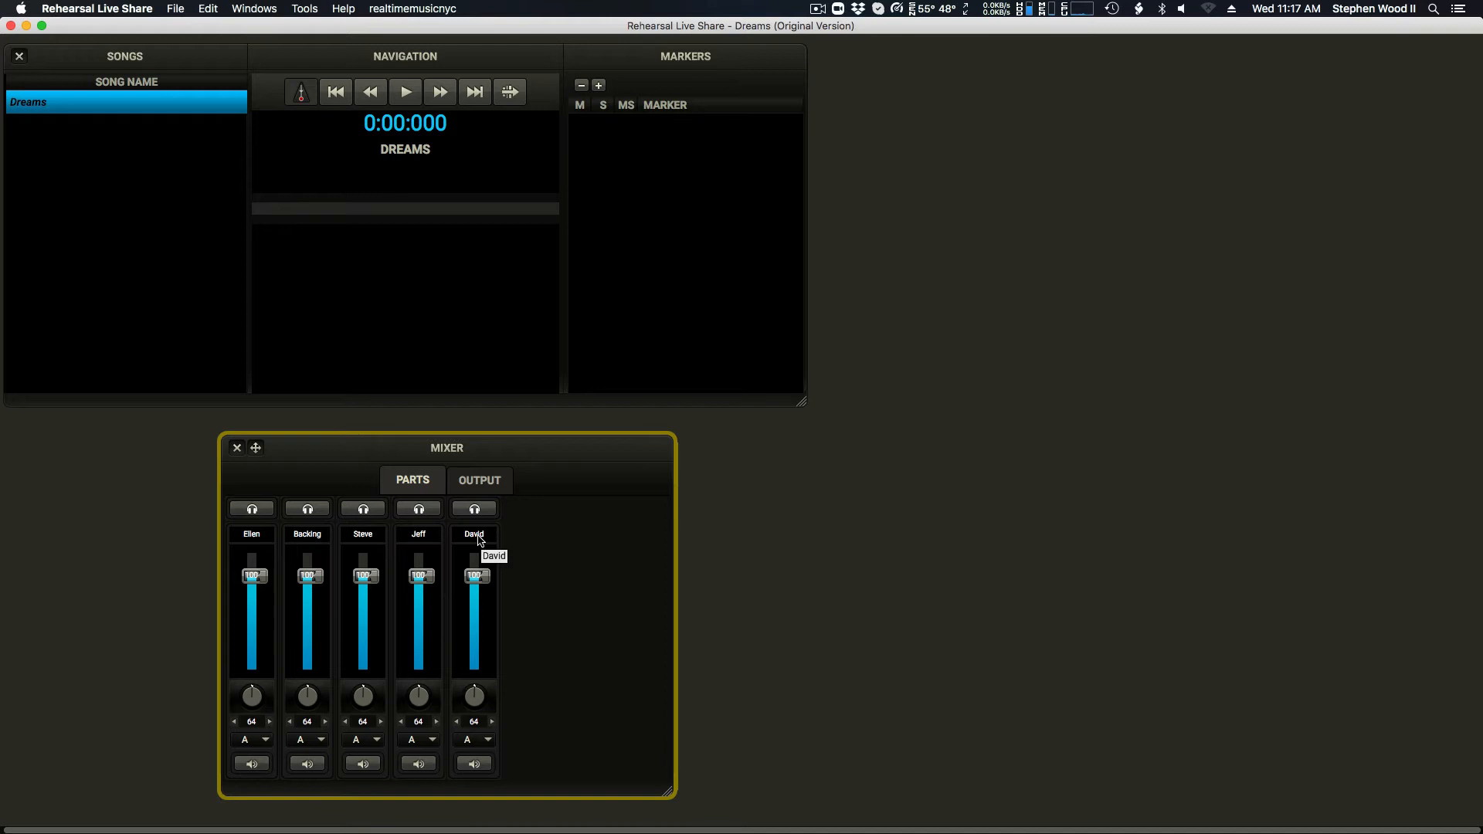
key("super+Tab")
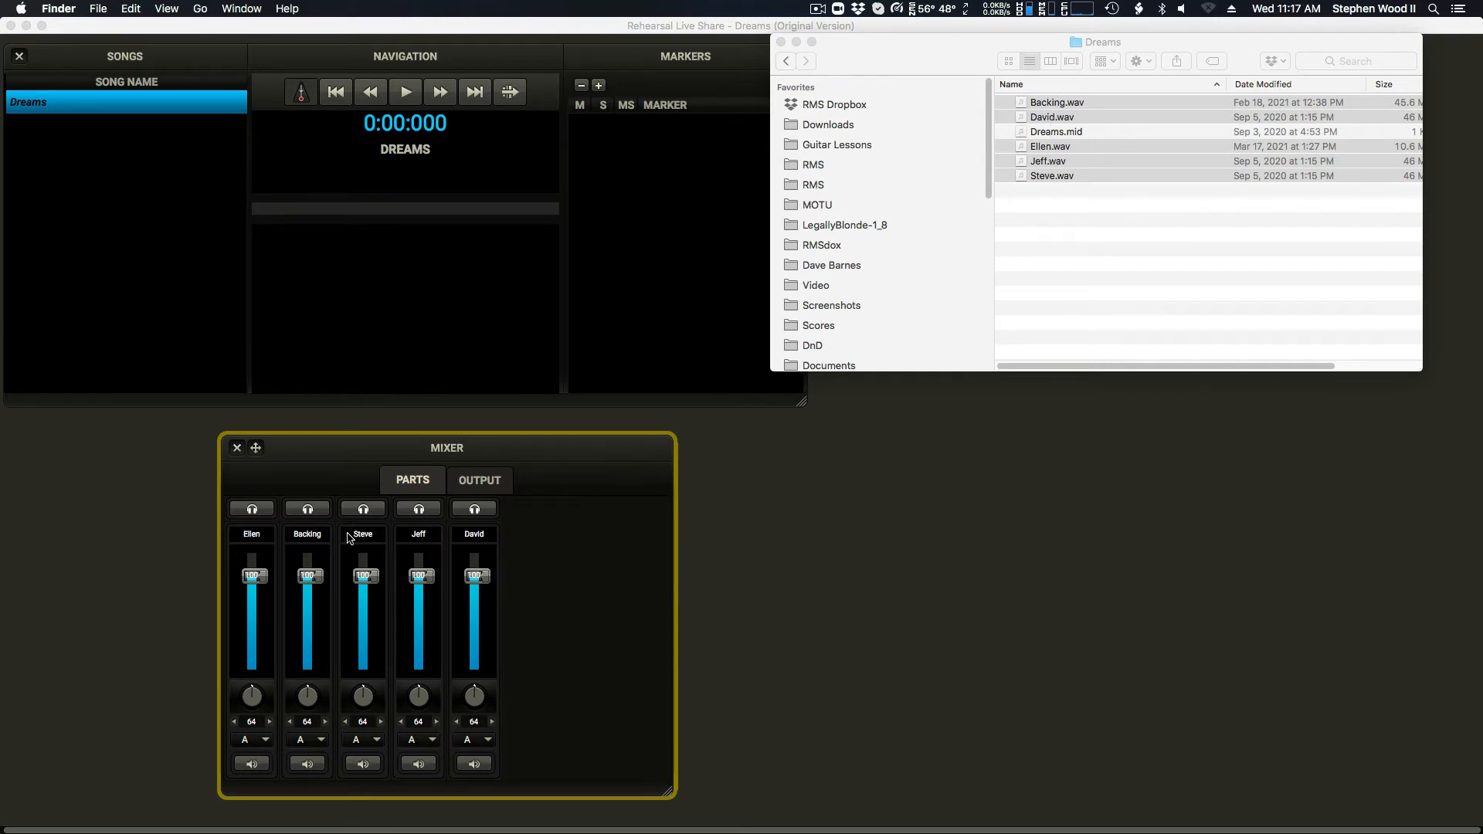
left_click(573, 553)
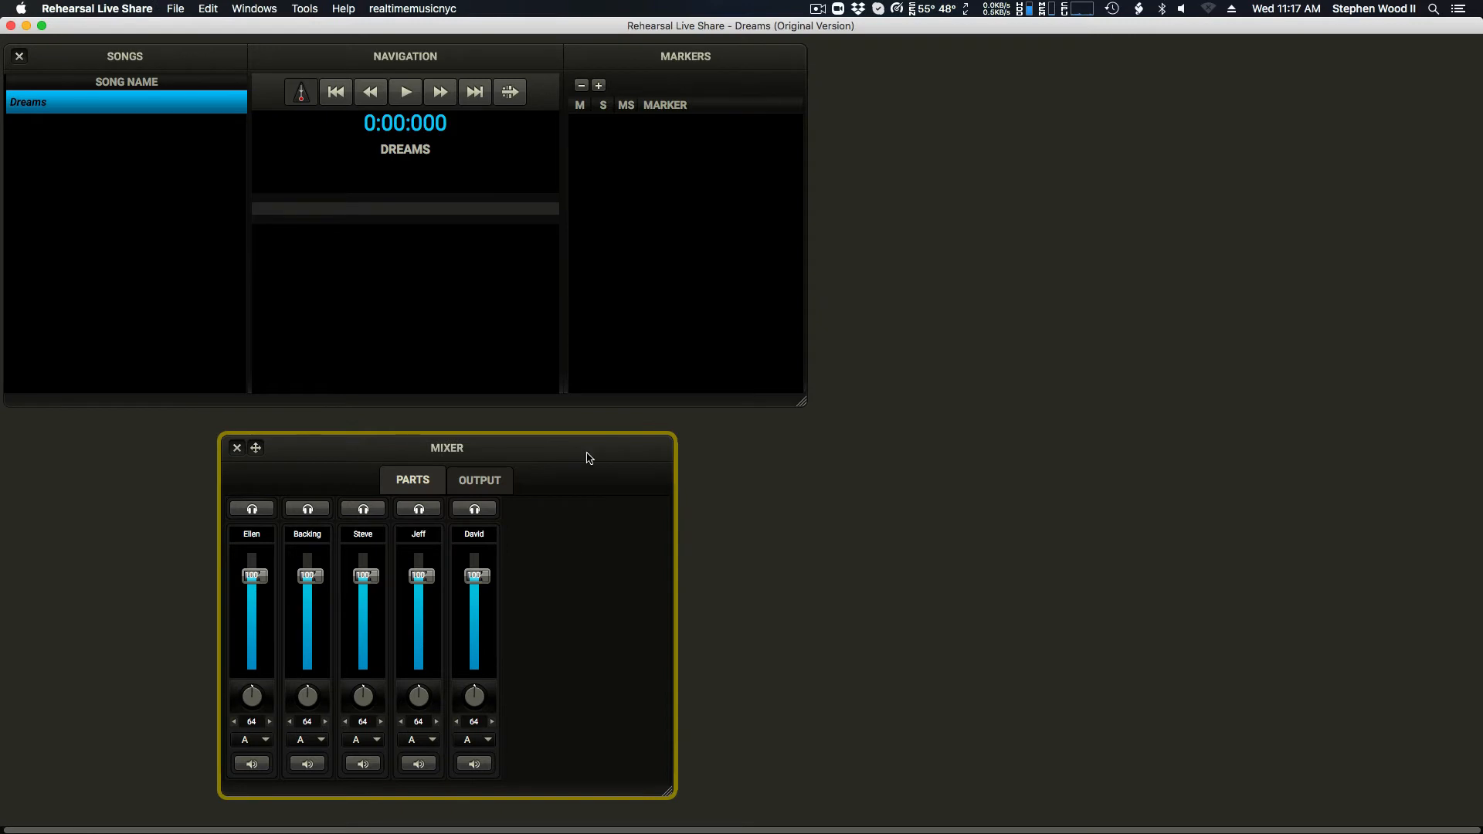
Step: Play Dreams, lower the Backing part's level to about 60 and raise the first vocal part slightly
left_click(407, 93)
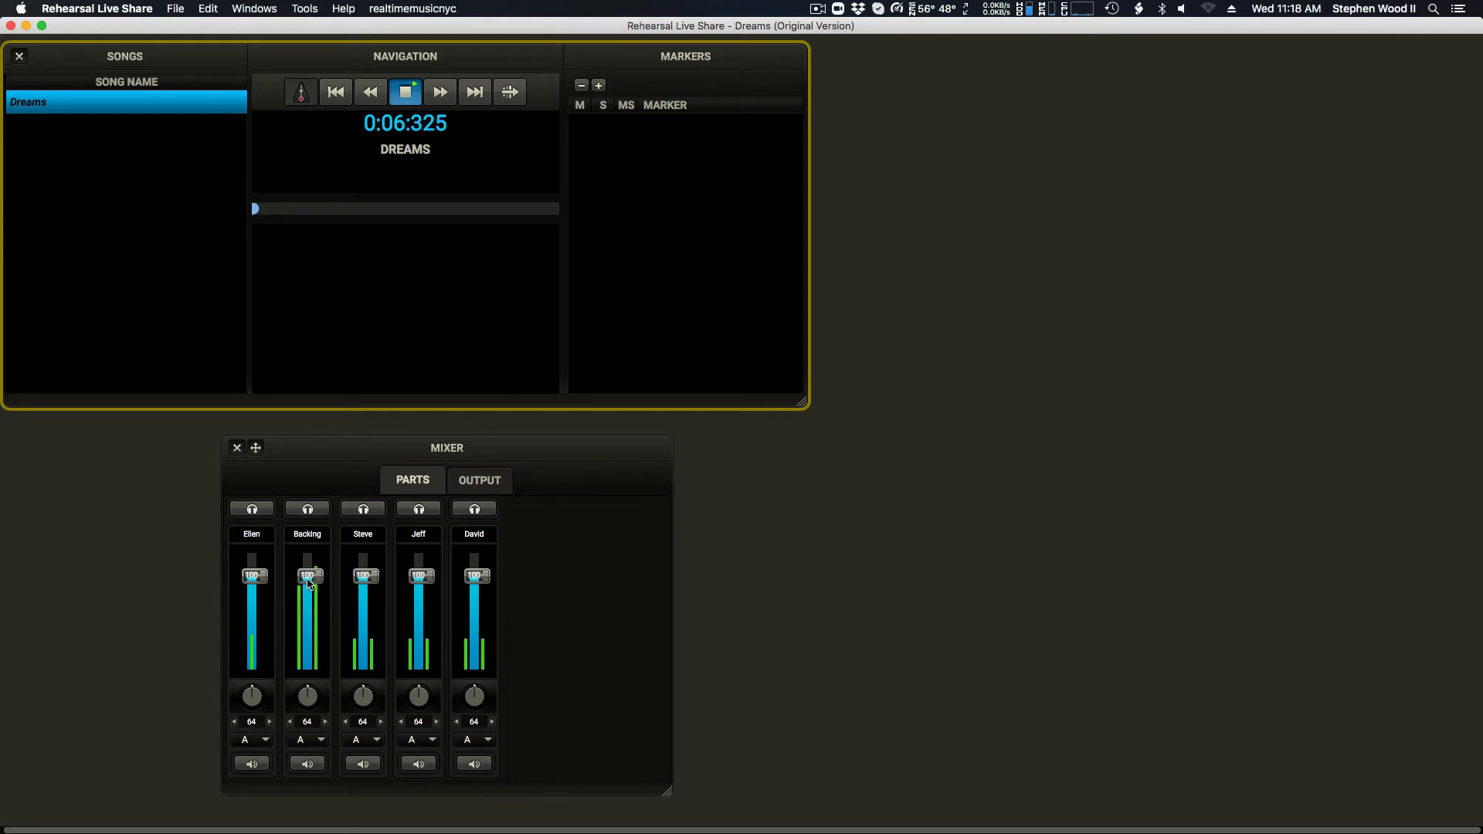
left_click_drag(307, 584, 309, 624)
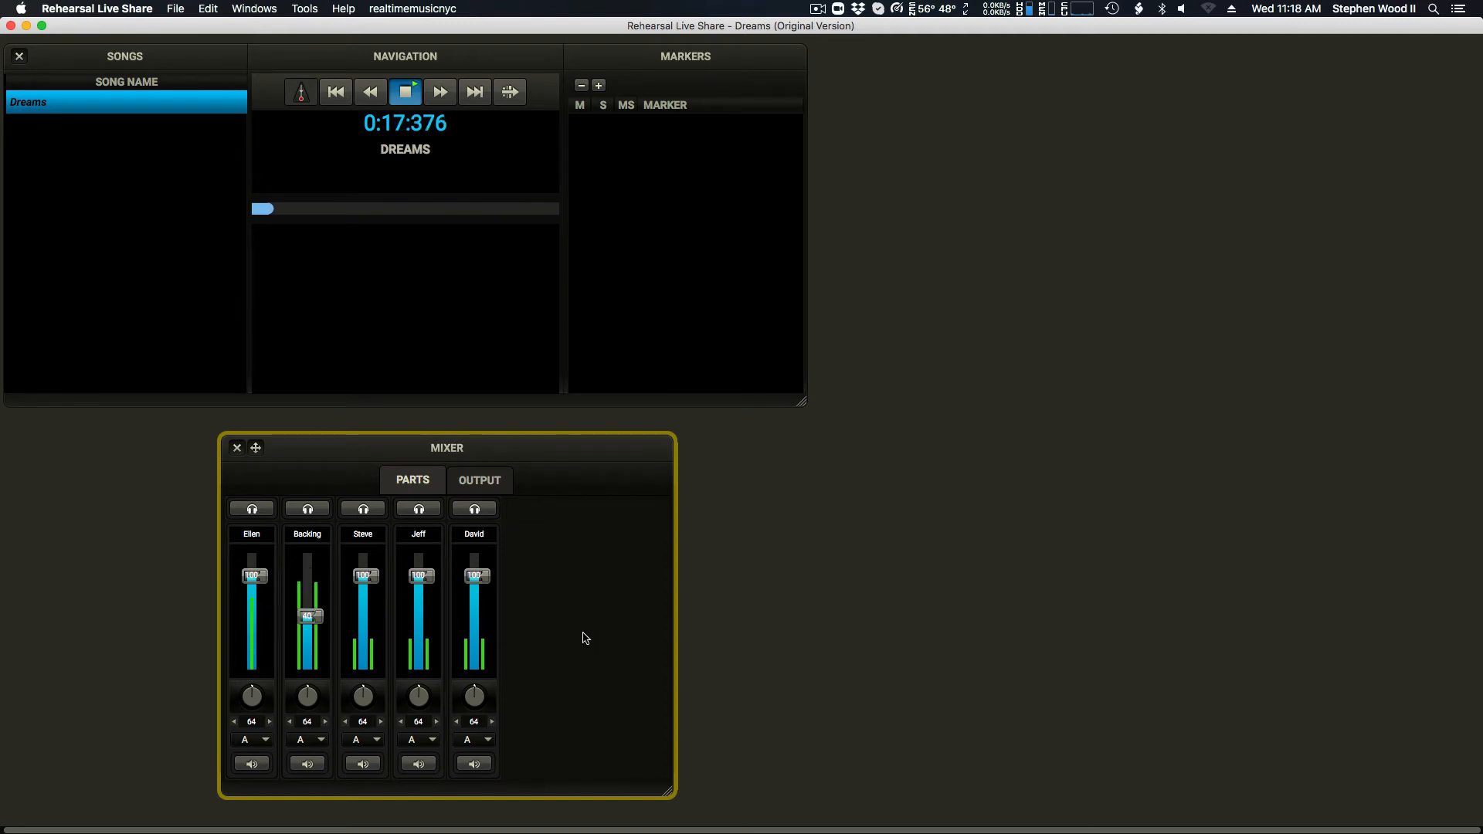
left_click_drag(256, 586, 256, 576)
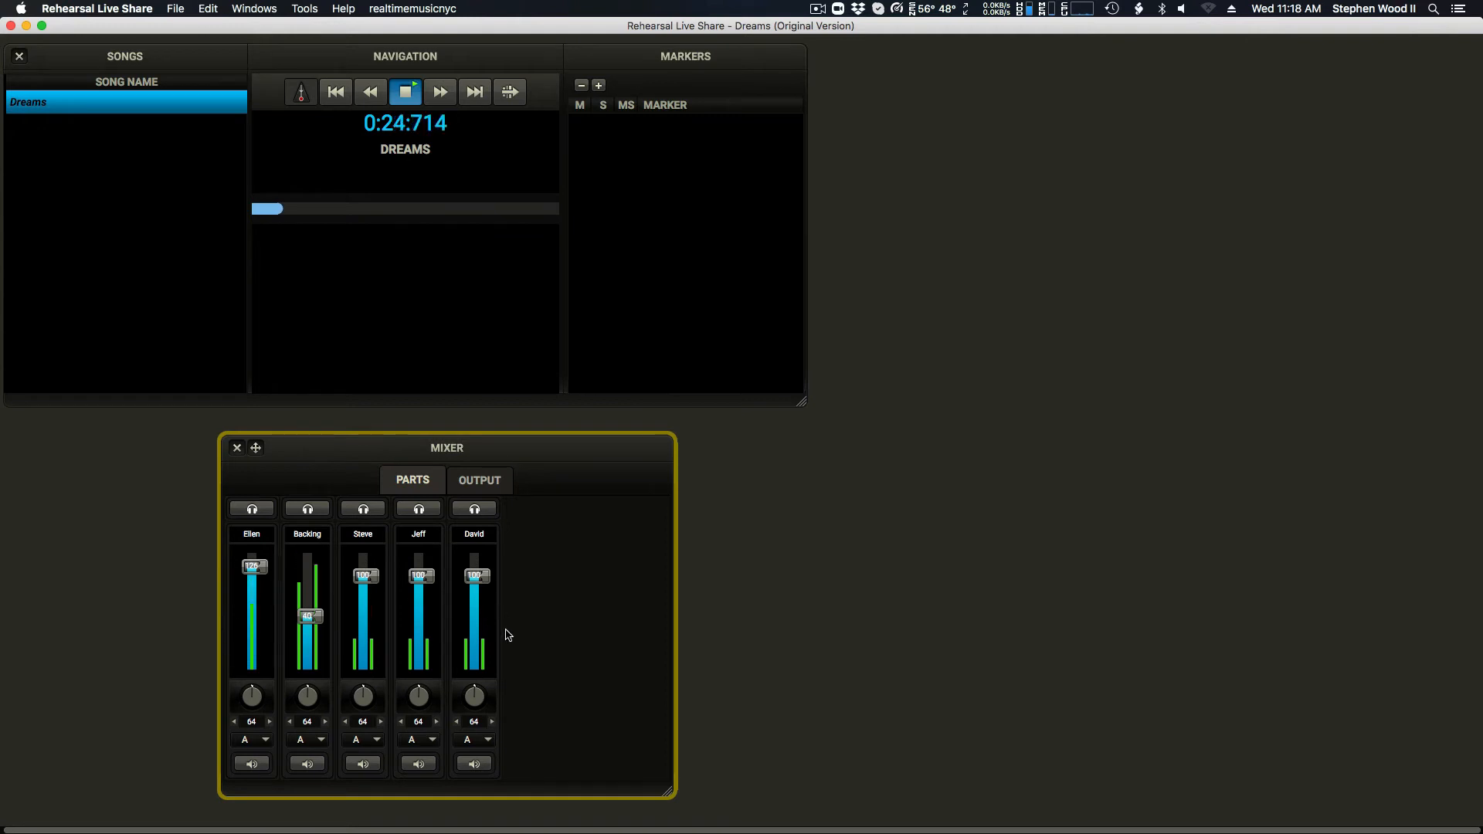
Step: Audition the third part and the first part in turn against Backing by muting the other vocal parts
left_click(253, 764)
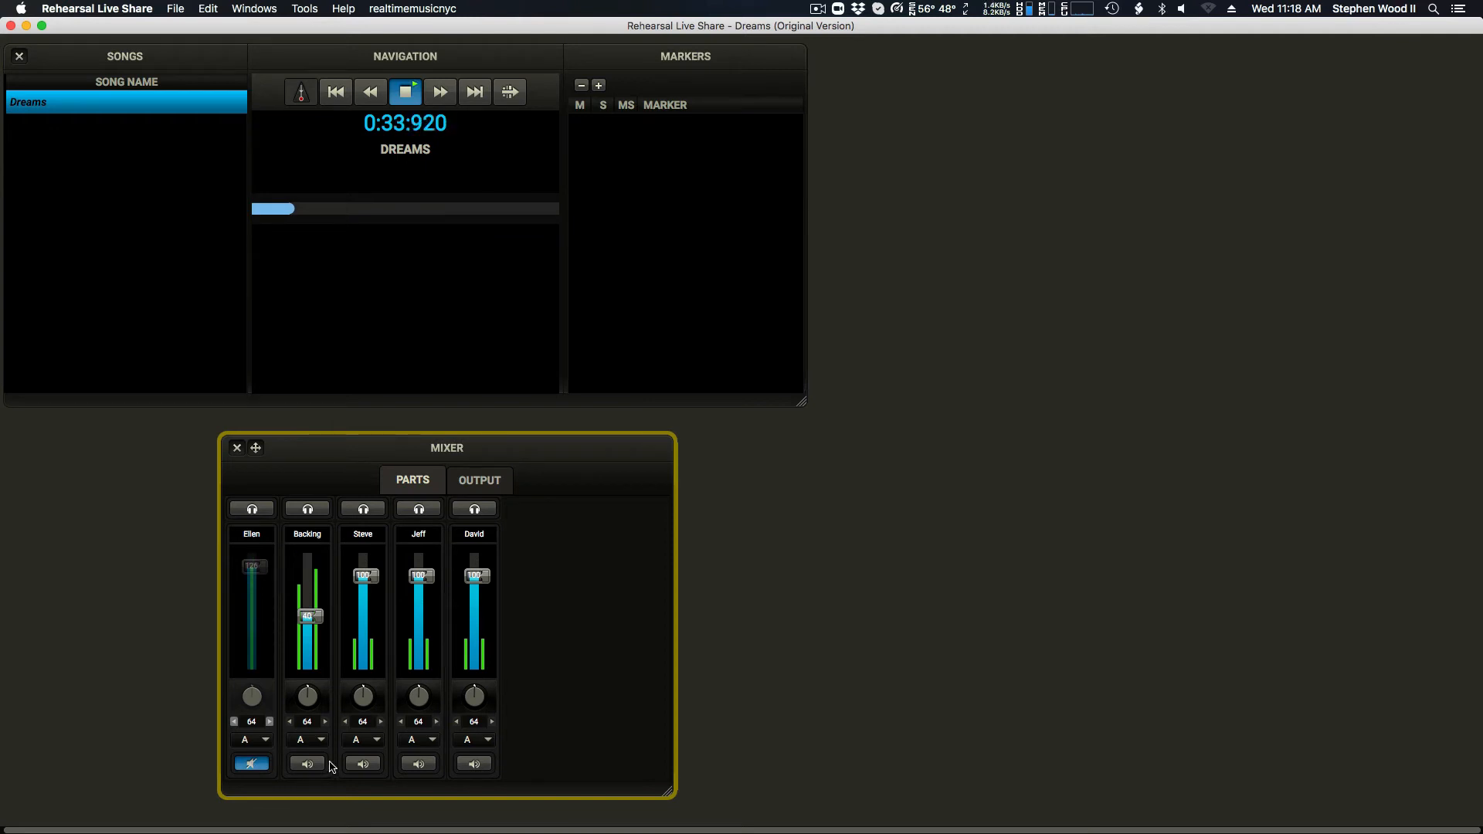
left_click(418, 764)
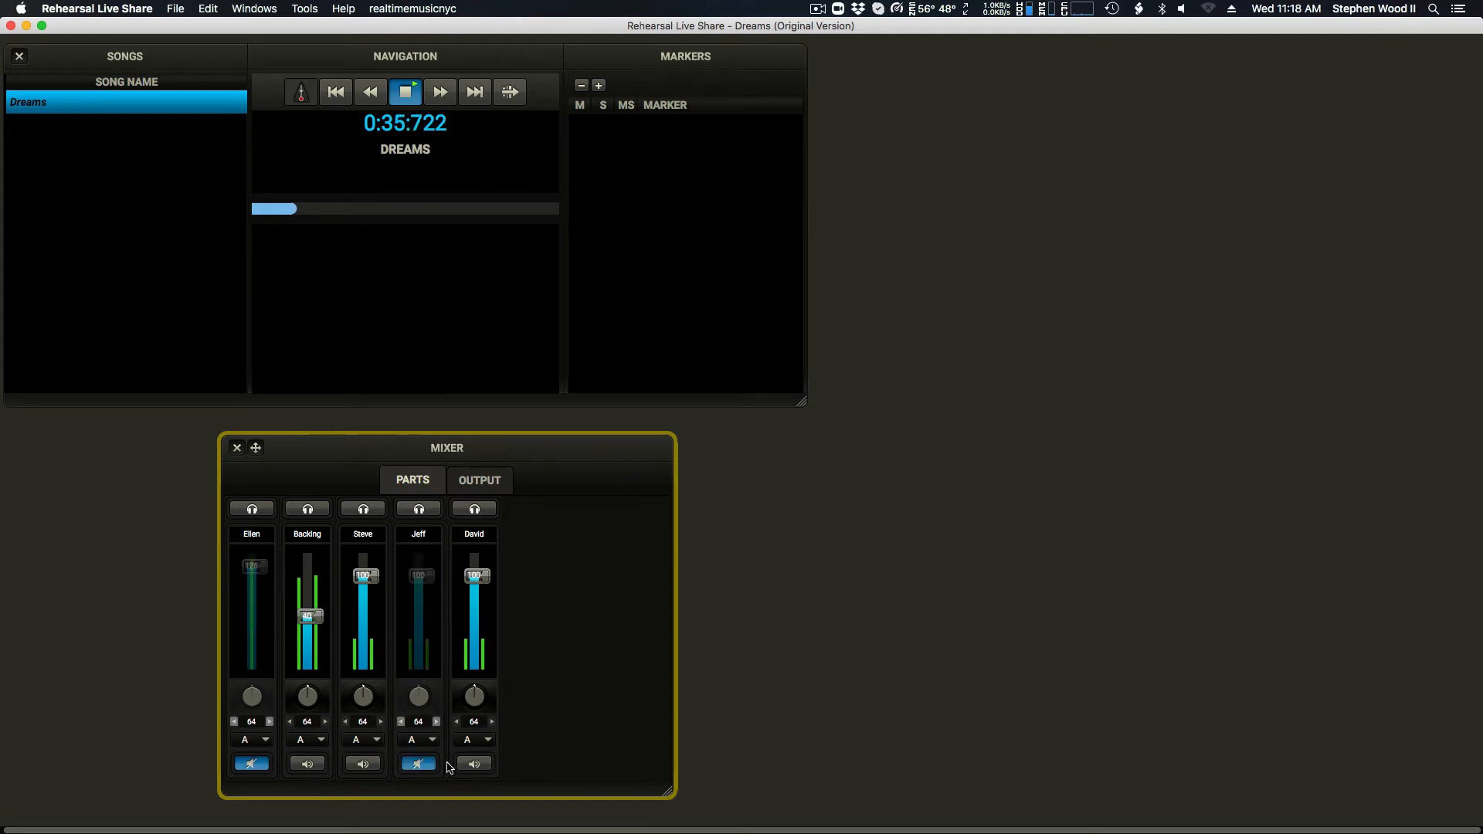
left_click(473, 765)
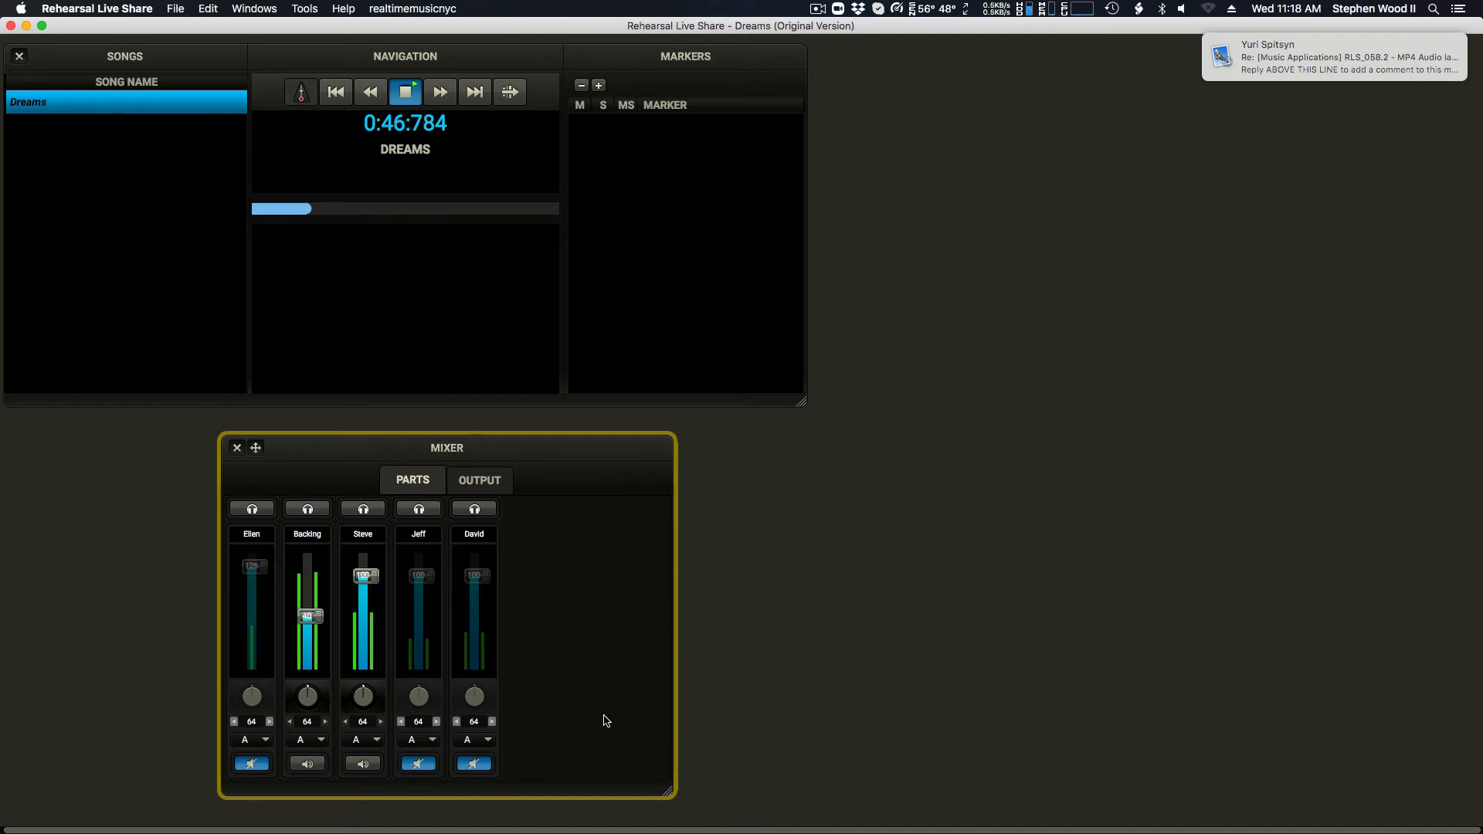
left_click(247, 763)
left_click(362, 763)
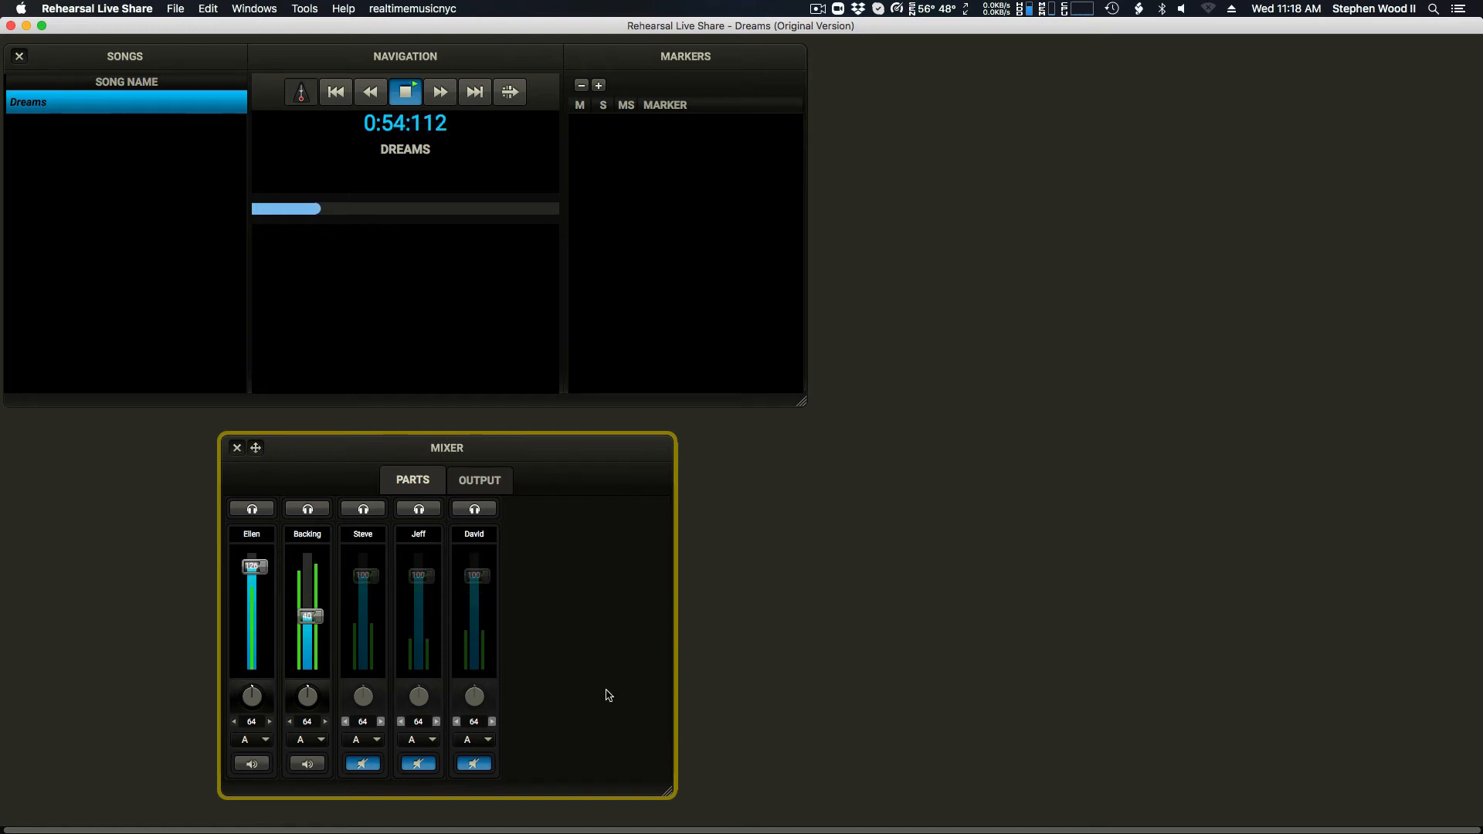
Step: Mute the first vocal part and unmute the other three to audition them with Backing, and restore the first part
left_click(249, 765)
left_click(363, 765)
left_click(421, 765)
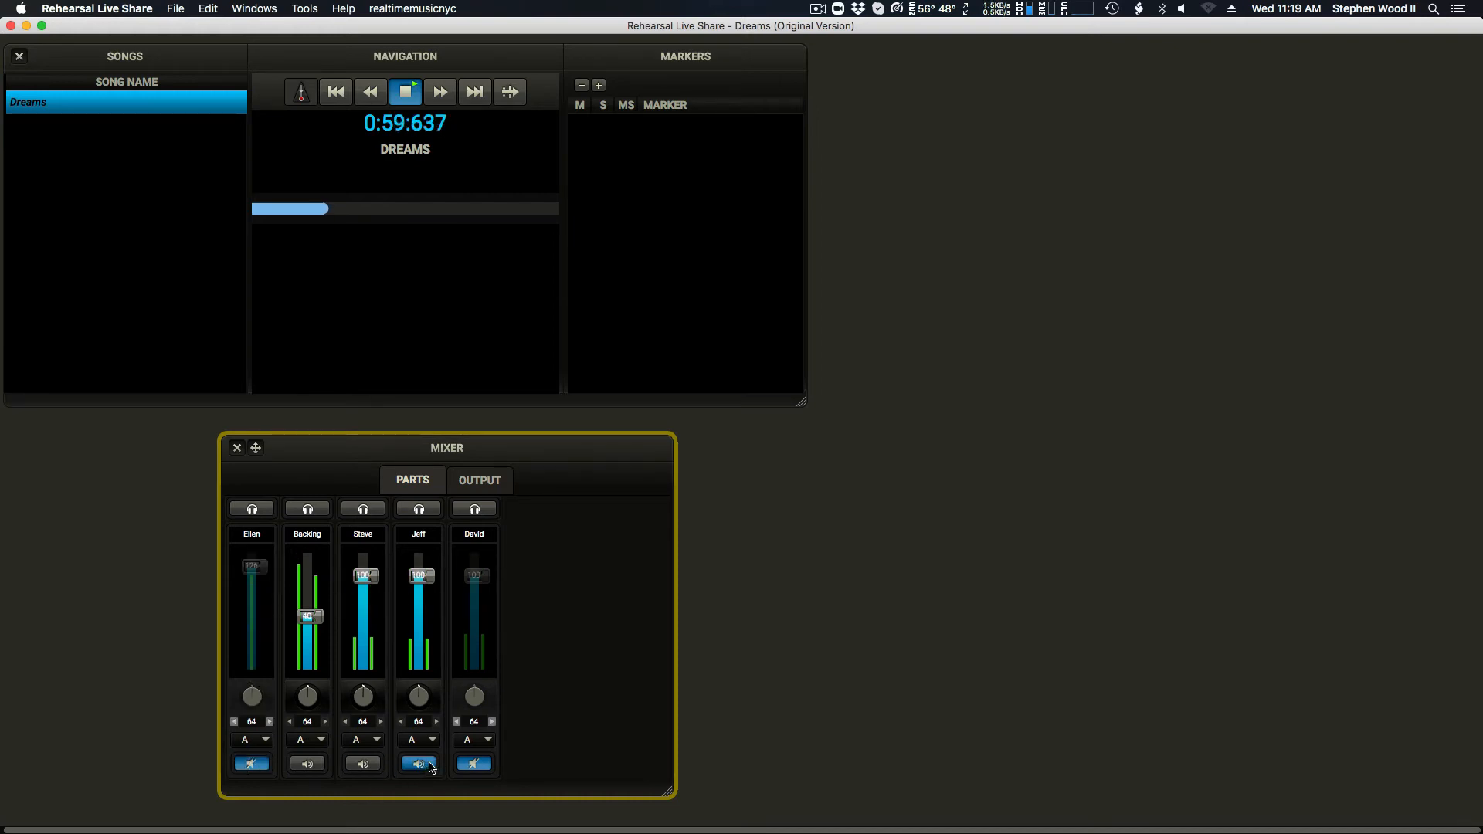
left_click(474, 765)
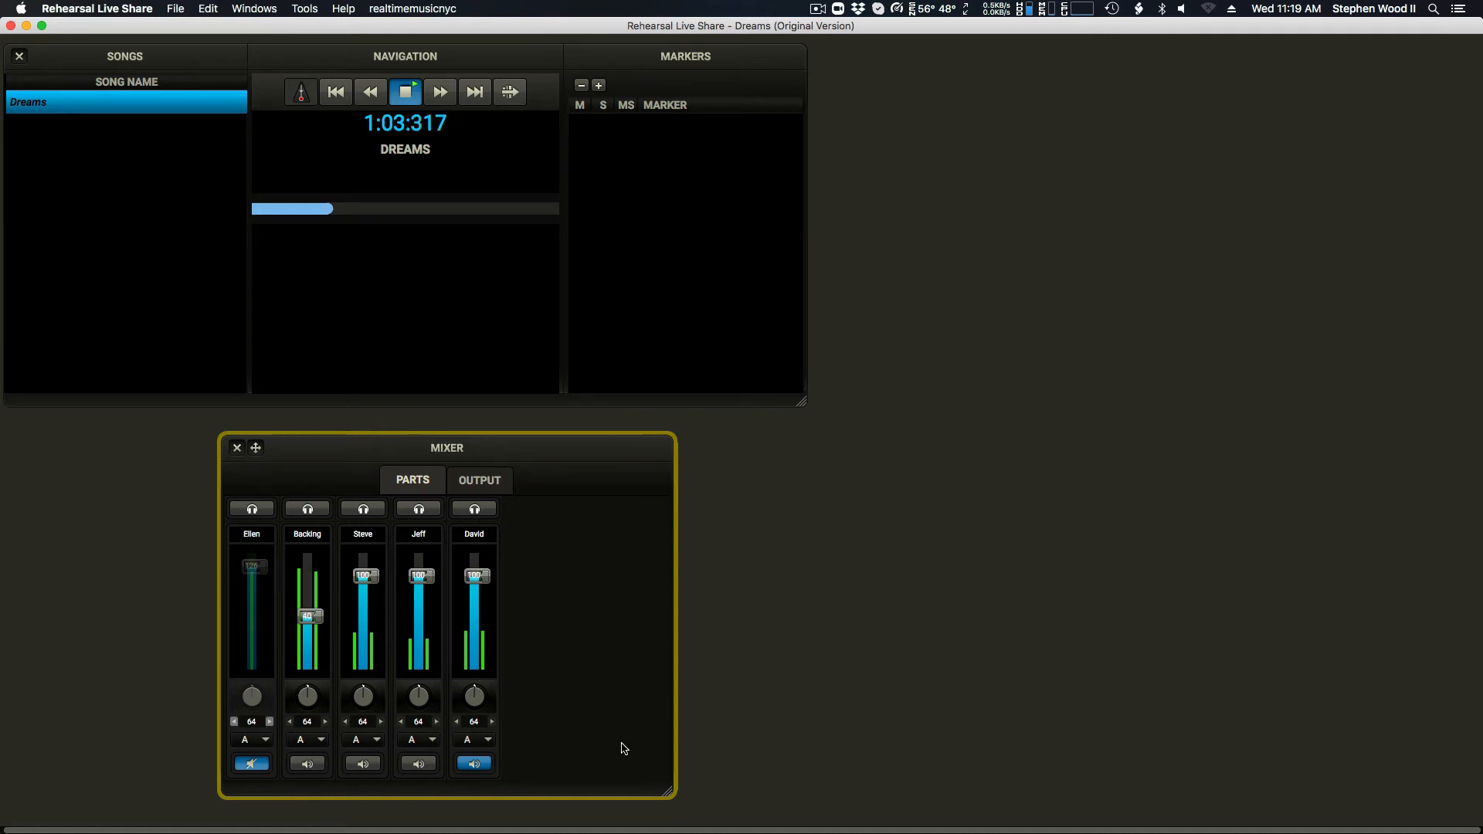
left_click(252, 764)
left_click(474, 764)
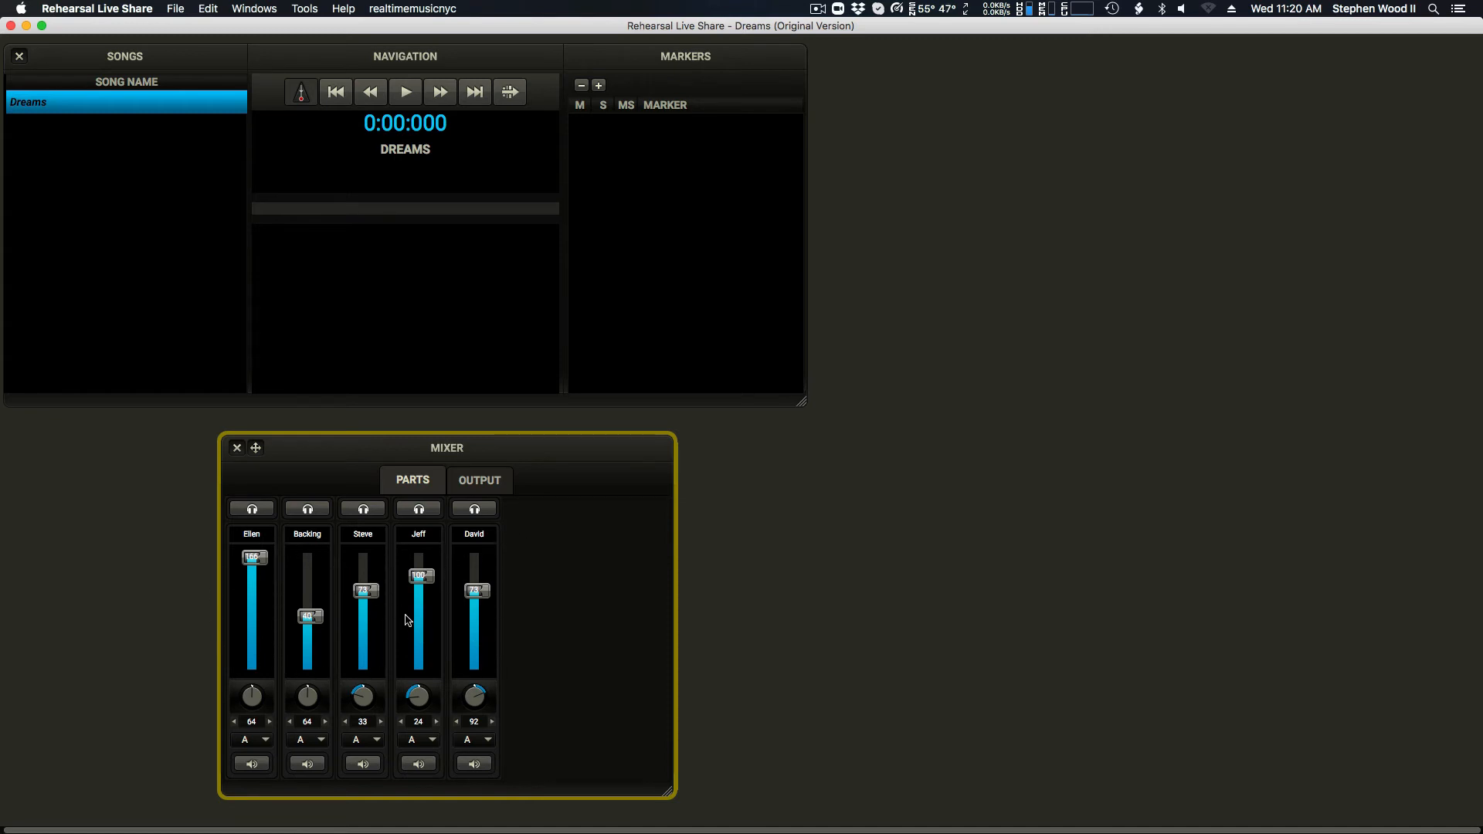
Step: Turn on Modify Original Show for the Dreams show and check that the option is enabled
left_click(105, 59)
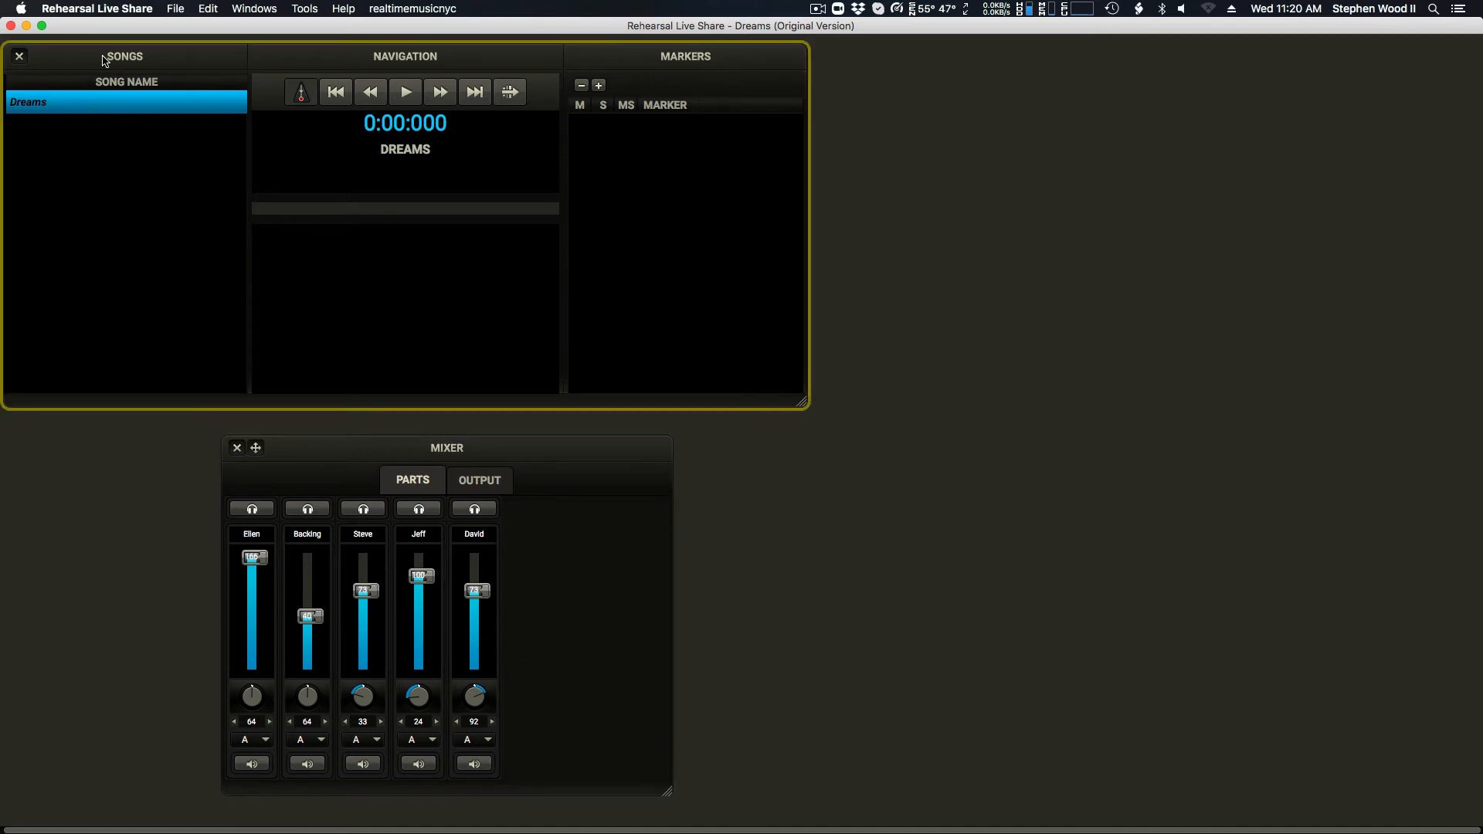
left_click(177, 7)
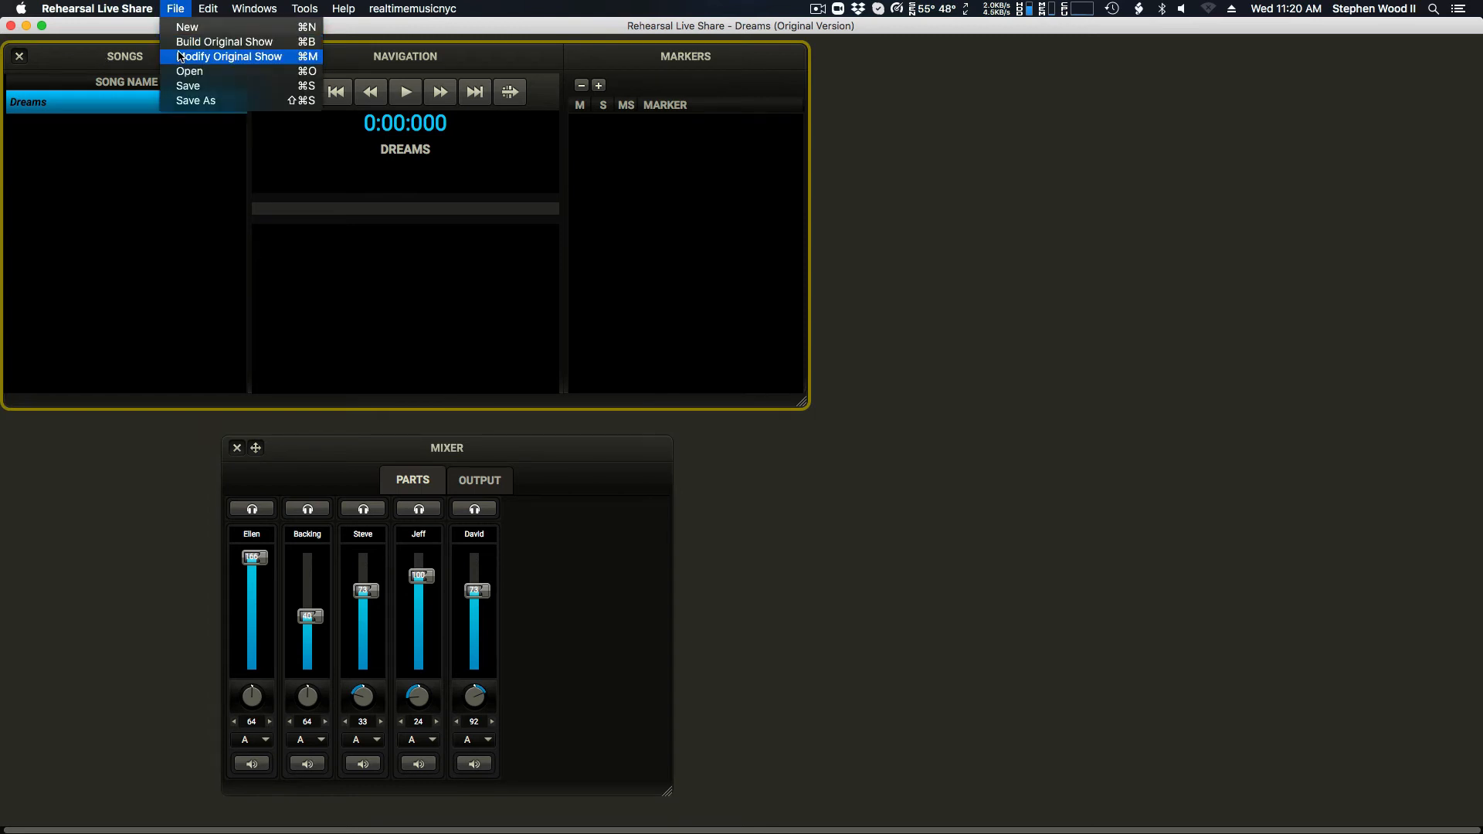
left_click(179, 56)
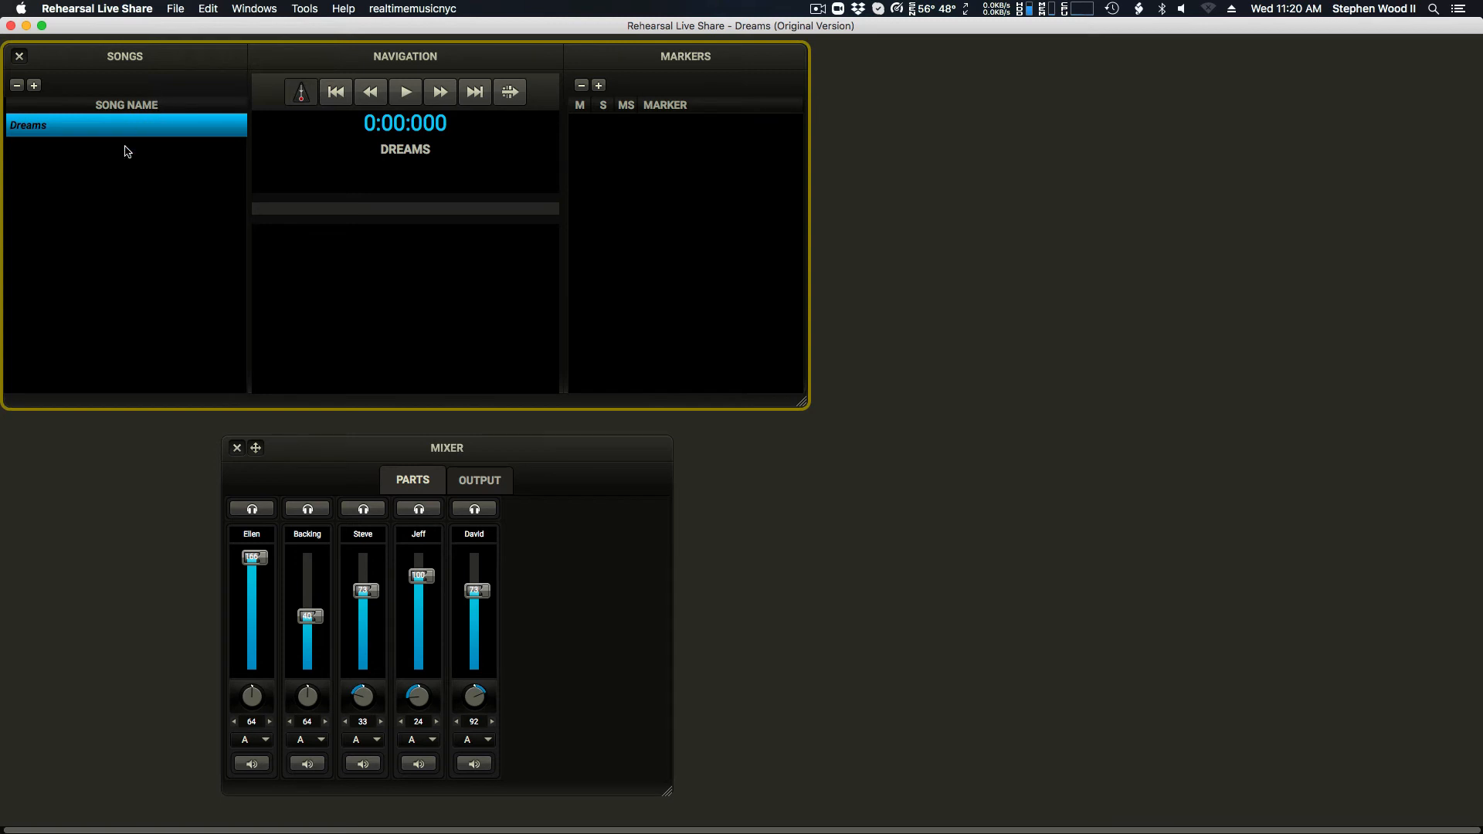
left_click(174, 7)
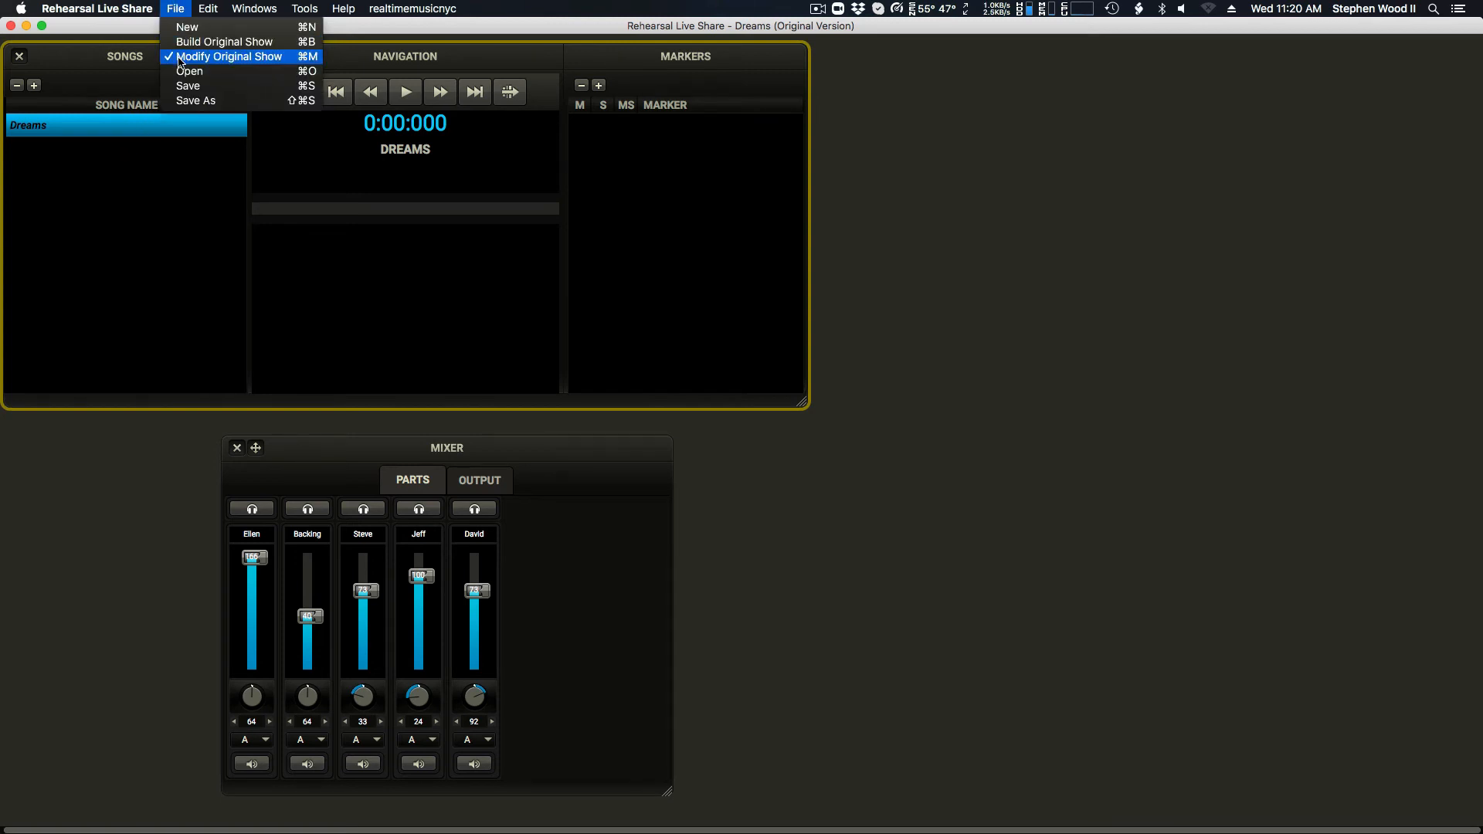
left_click(72, 94)
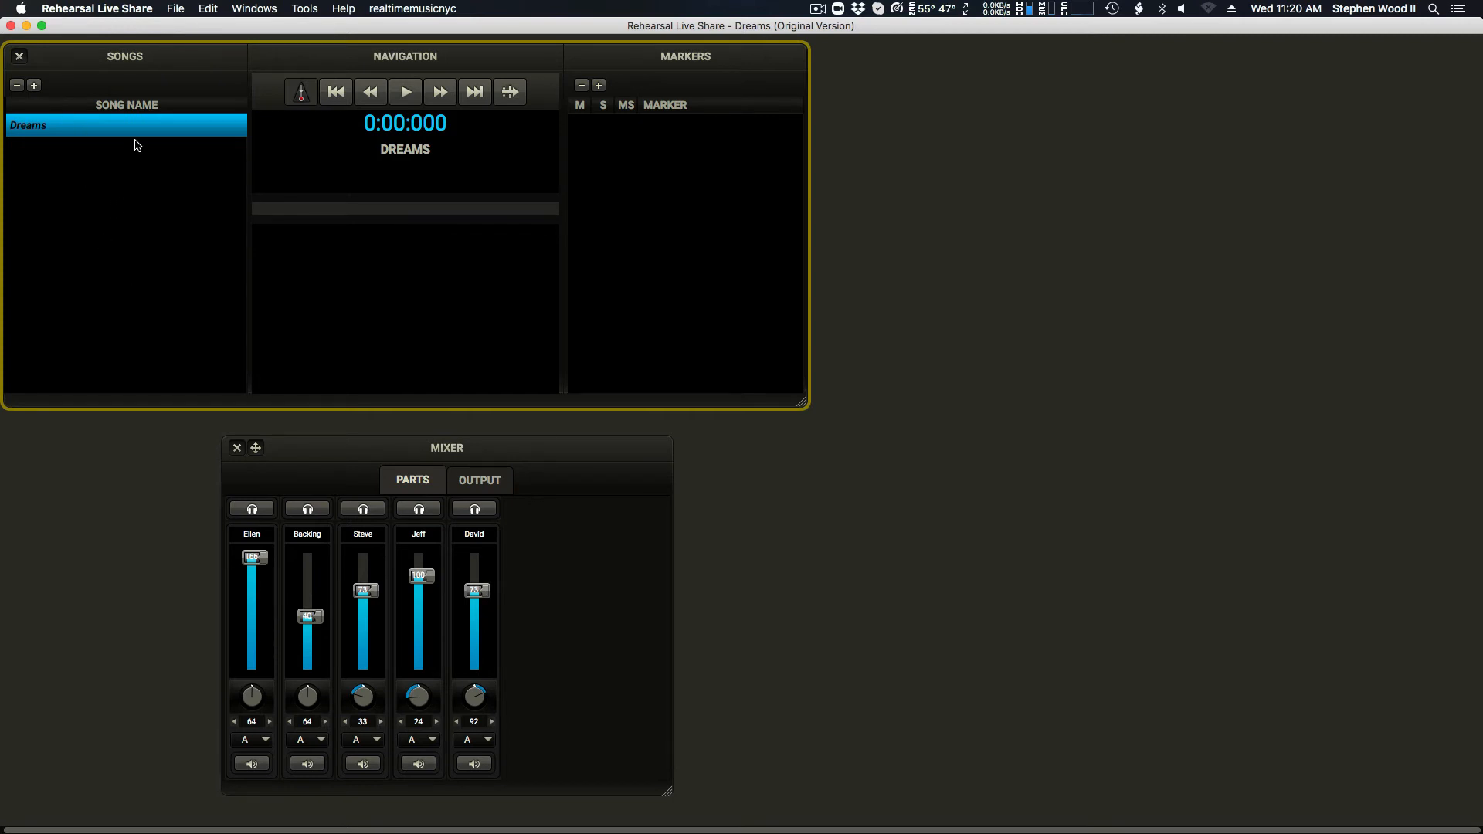
Step: Start adding a song with a conductor track, and rename Dreams.mid in the Dreams folder as Dreams-condutor.mid
left_click(34, 87)
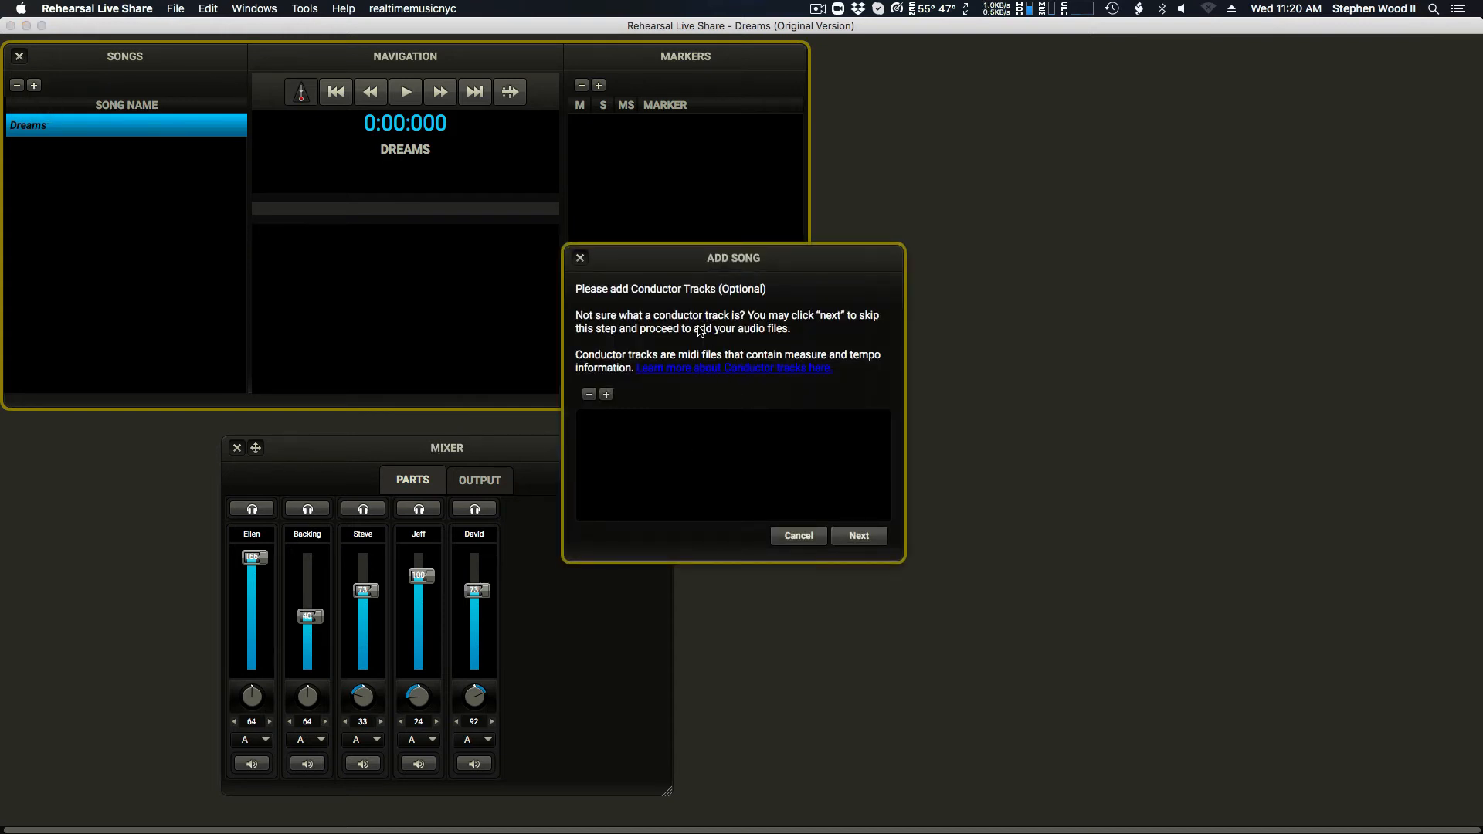
left_click(607, 395)
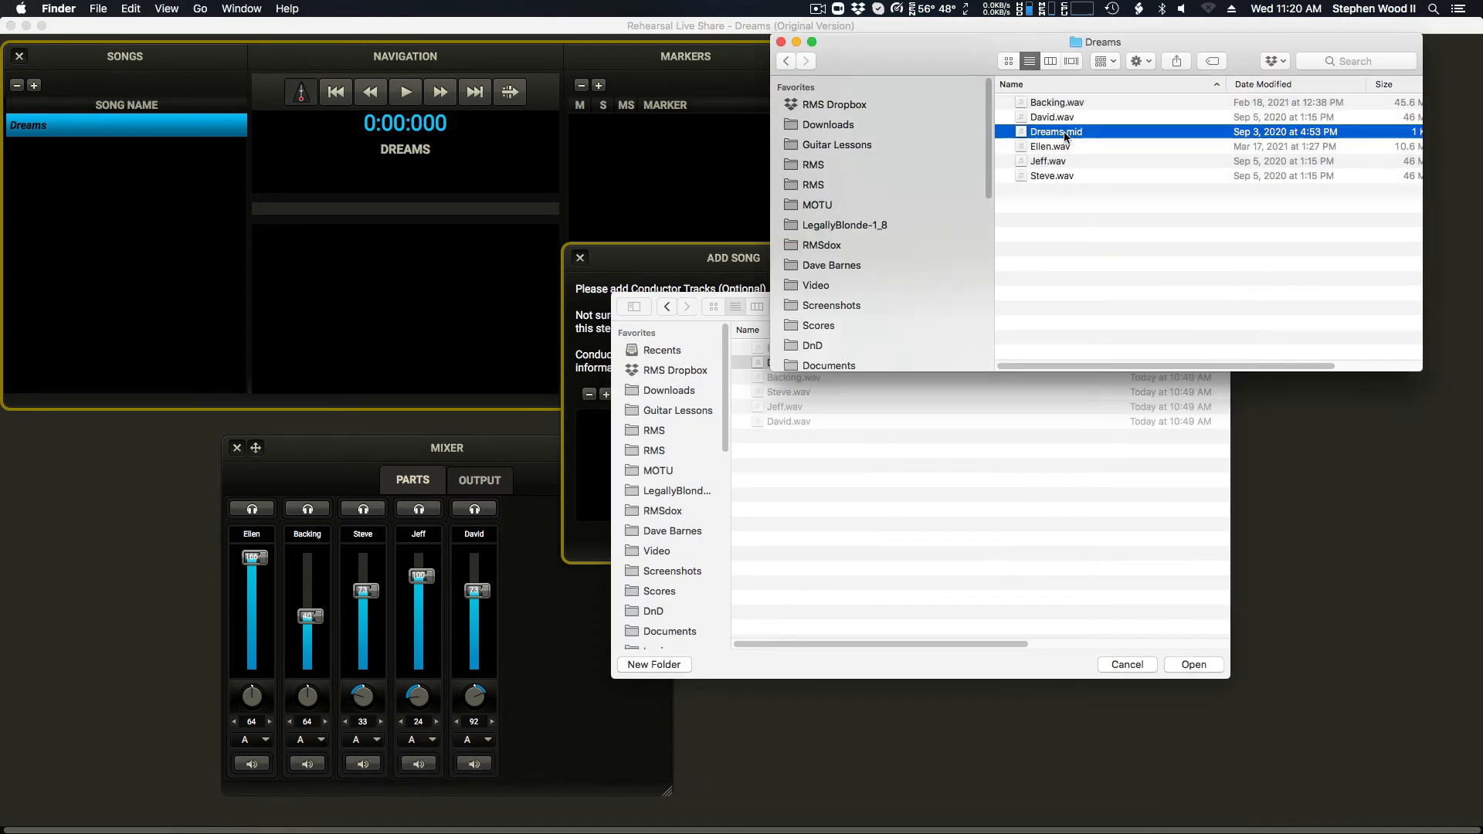
left_click(1064, 136)
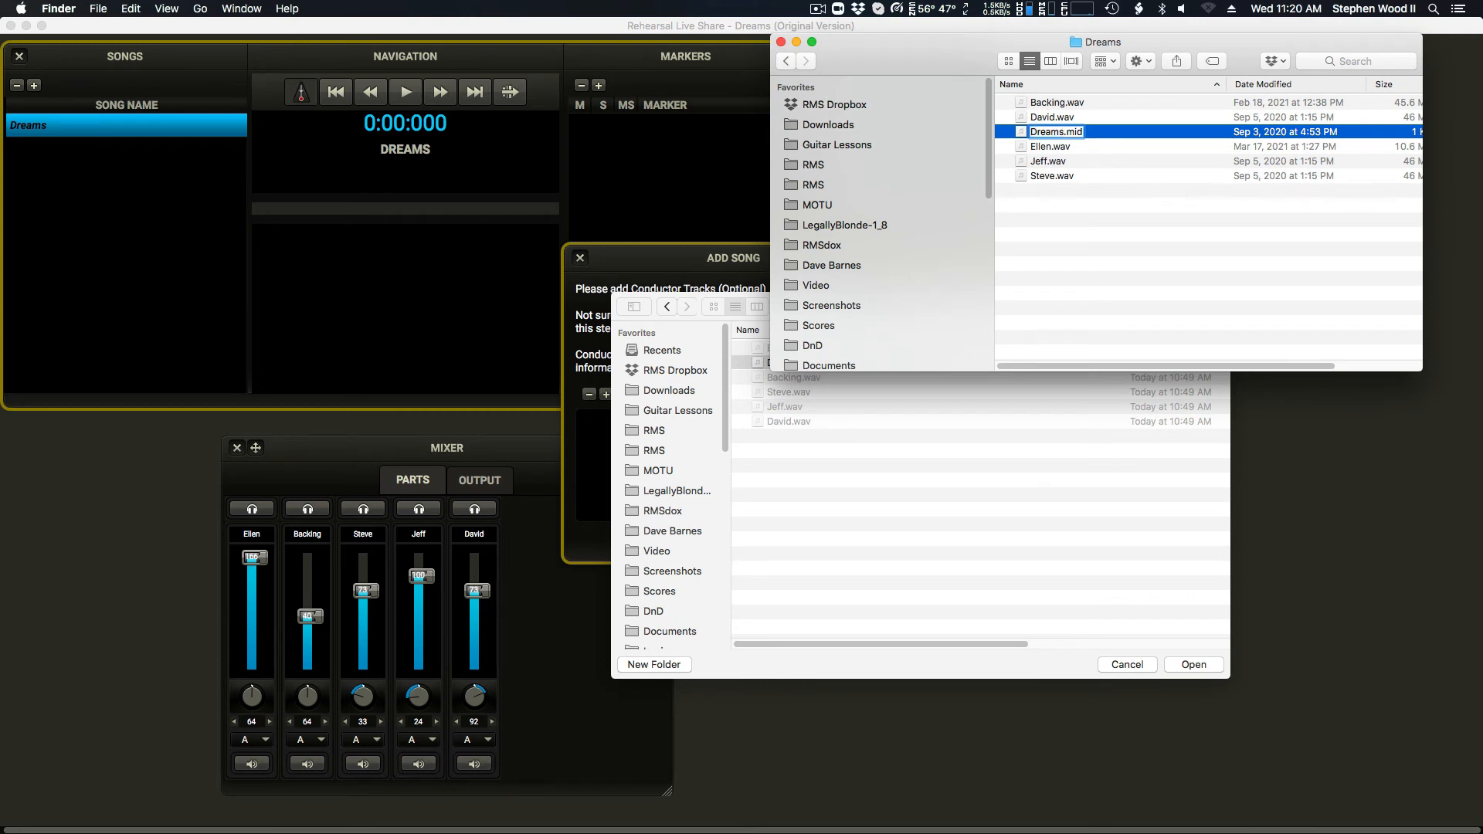
type("-")
type("cund")
key("BackSpace")
key("BackSpace")
key("BackSpace")
key("BackSpace")
type("condcut")
key("BackSpace")
key("BackSpace")
key("BackSpace")
type("utor")
key("Return")
Step: Add Dreams-condutor.mid as the new song's conductor track and proceed to the audio file selection
left_click(1193, 665)
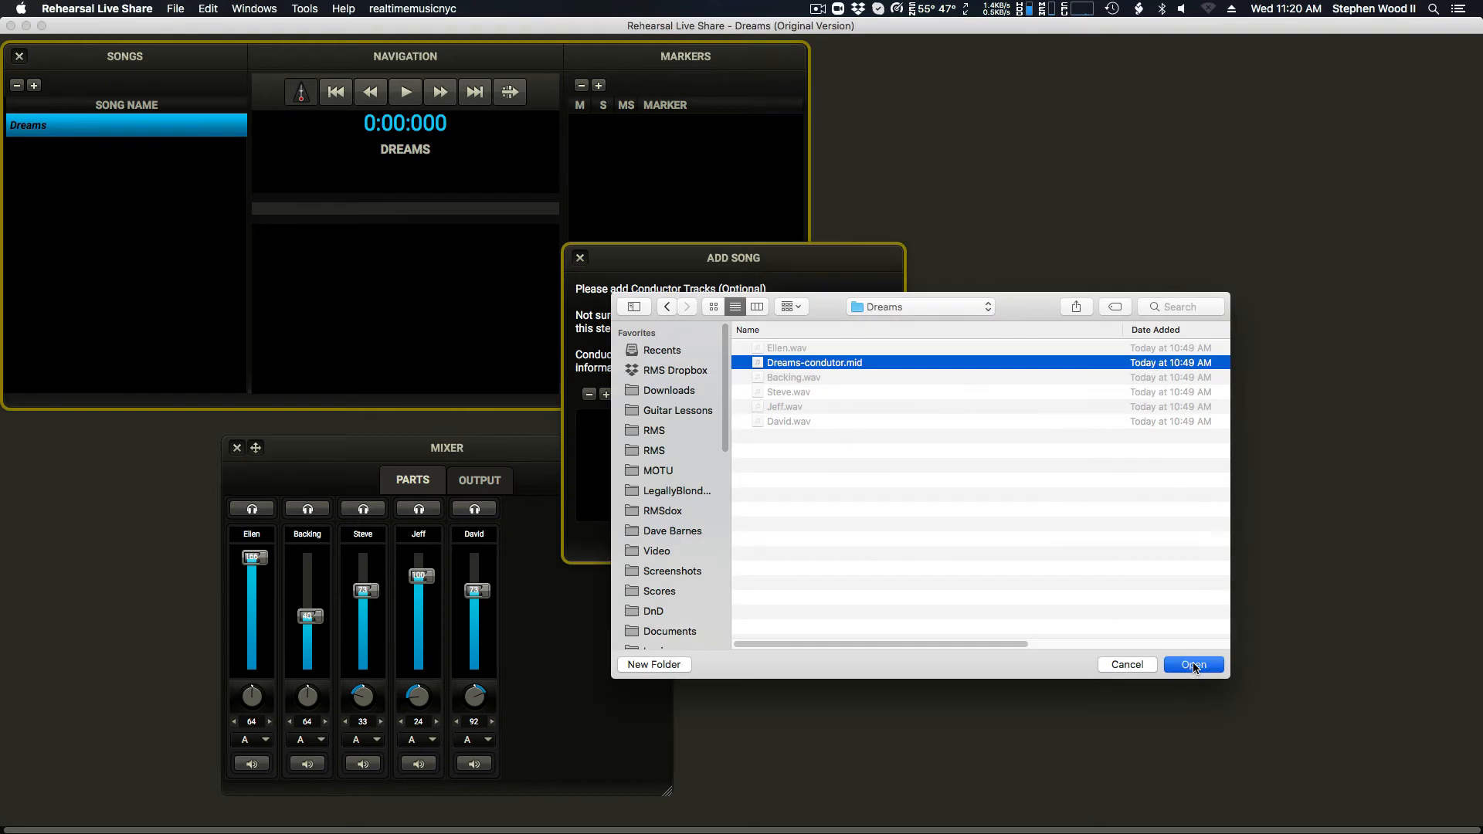
left_click(1193, 666)
left_click(864, 538)
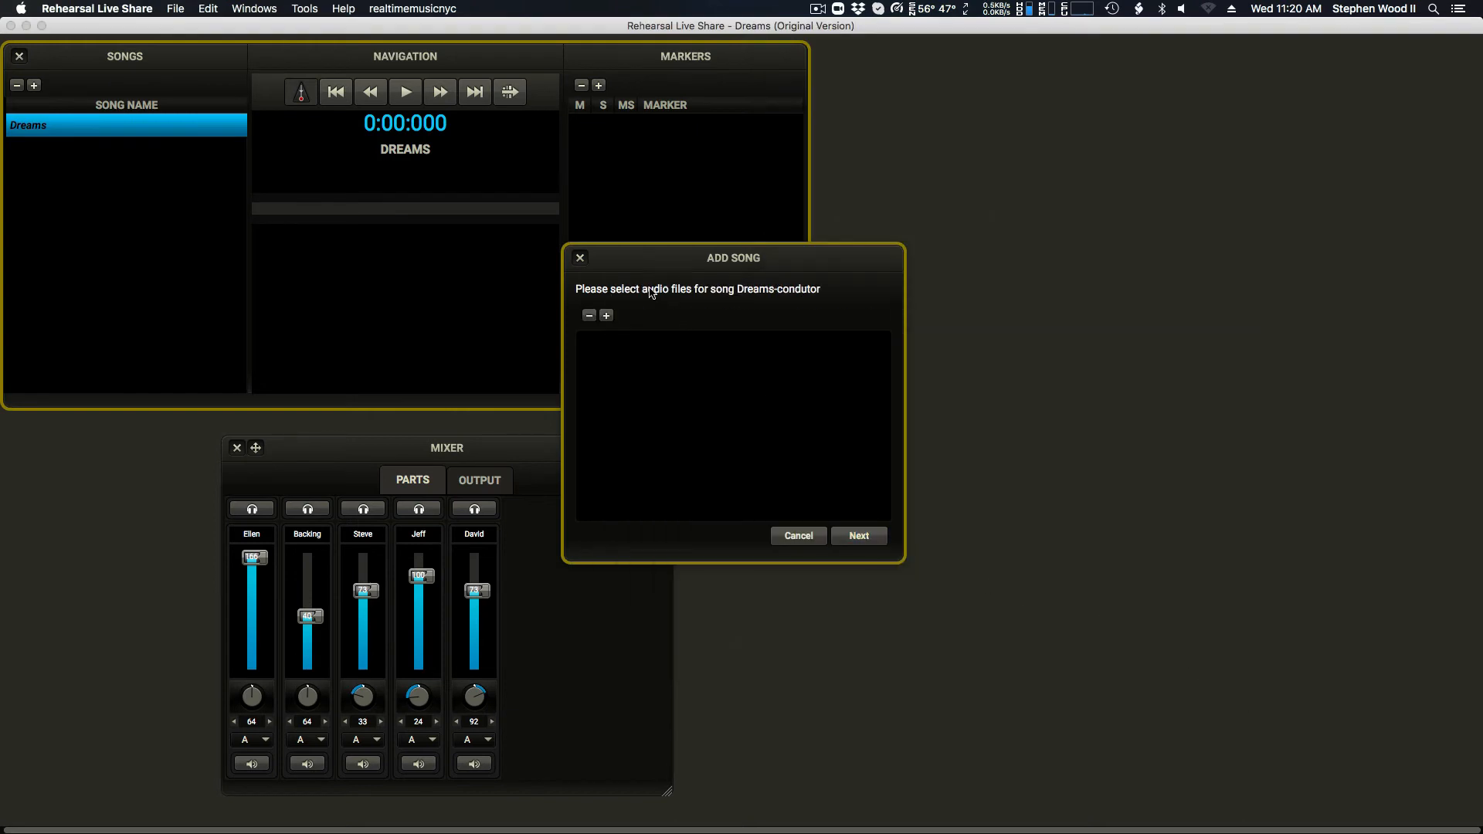
Step: Add the five WAV stems from the Dreams folder, excluding the MIDI file, as the new song's audio files
left_click(605, 316)
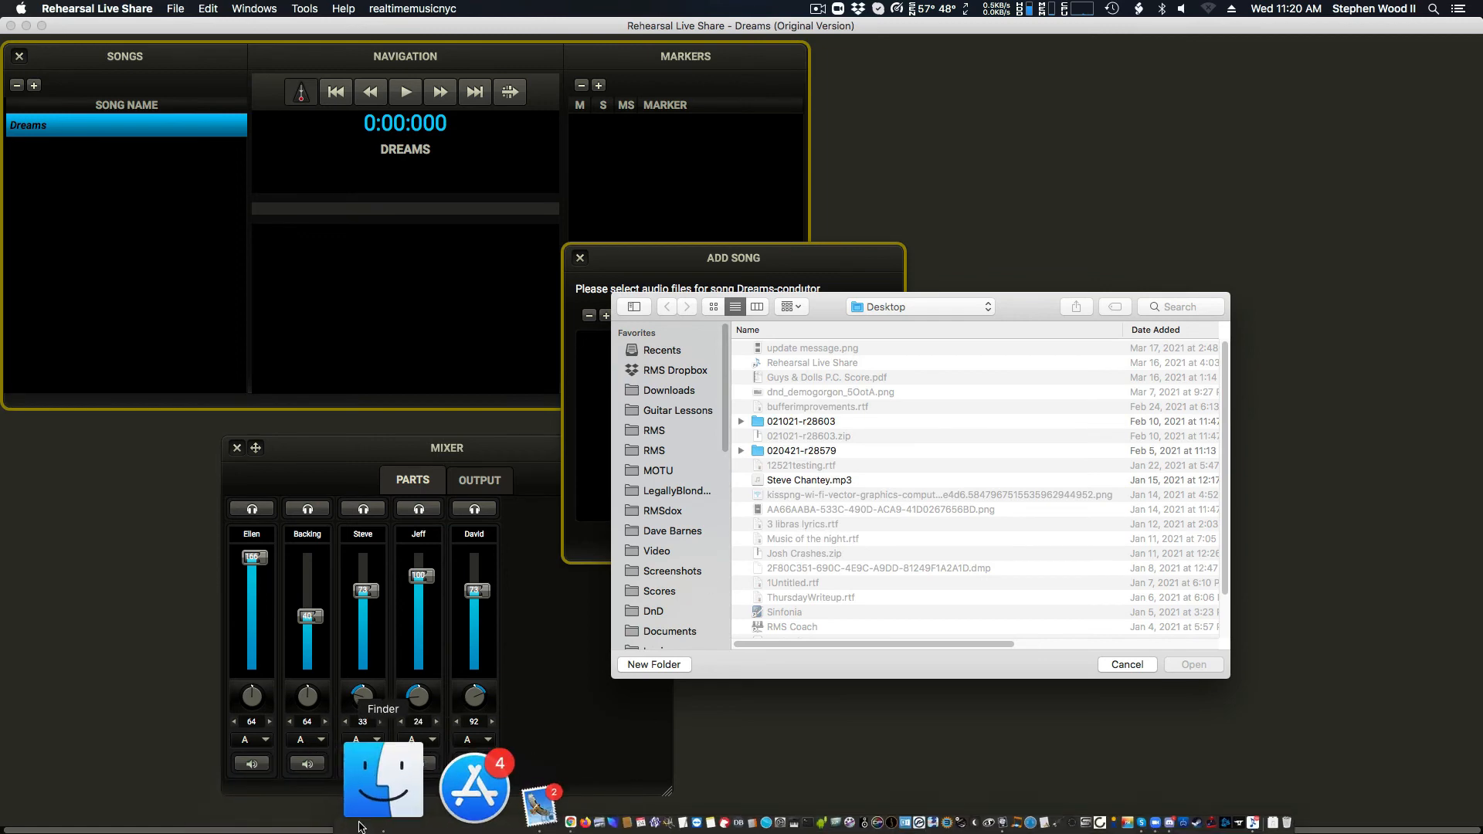
left_click(359, 825)
left_click_drag(1069, 309, 1049, 149)
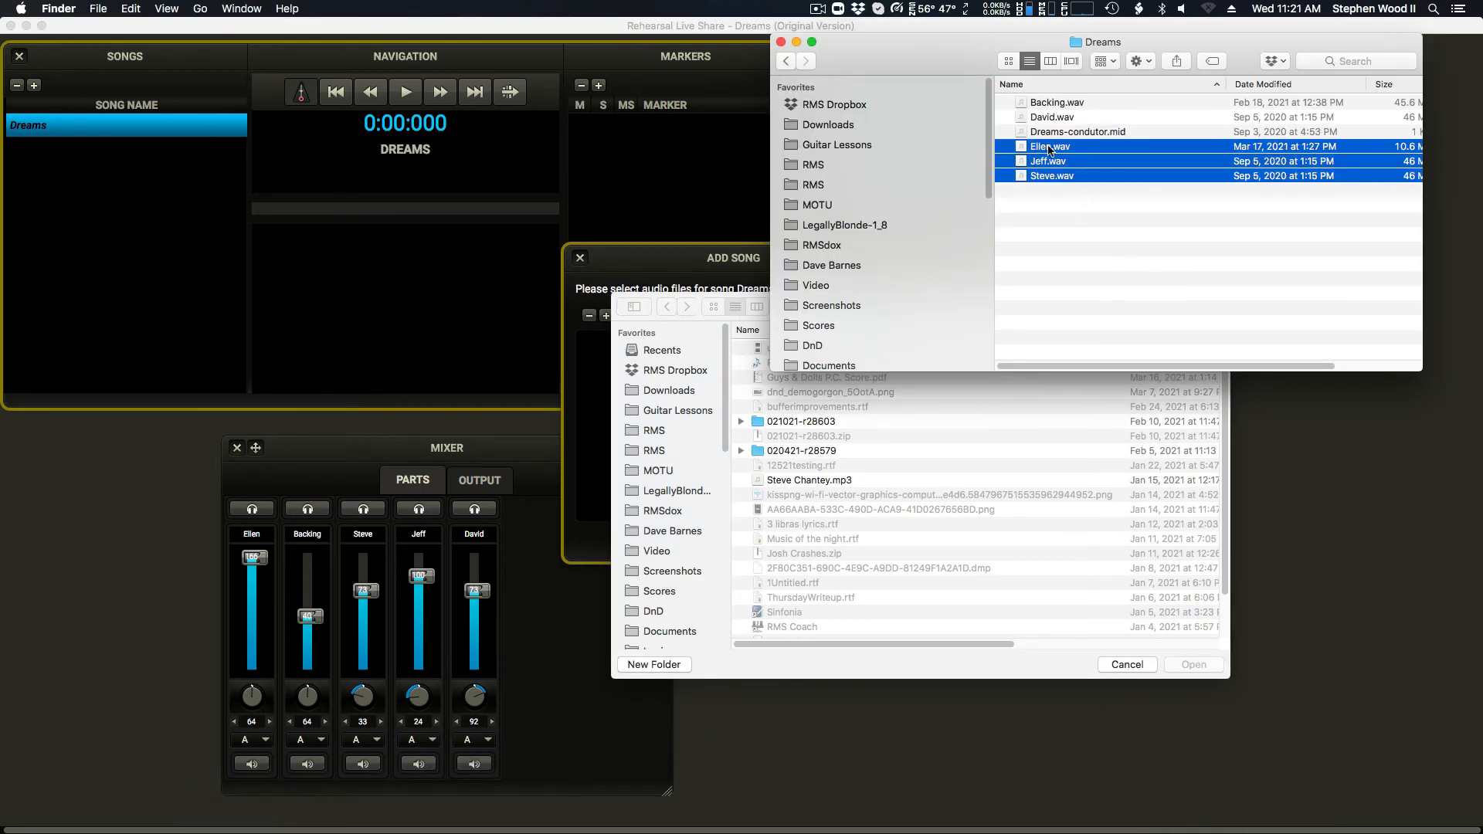
left_click(1052, 116, "super")
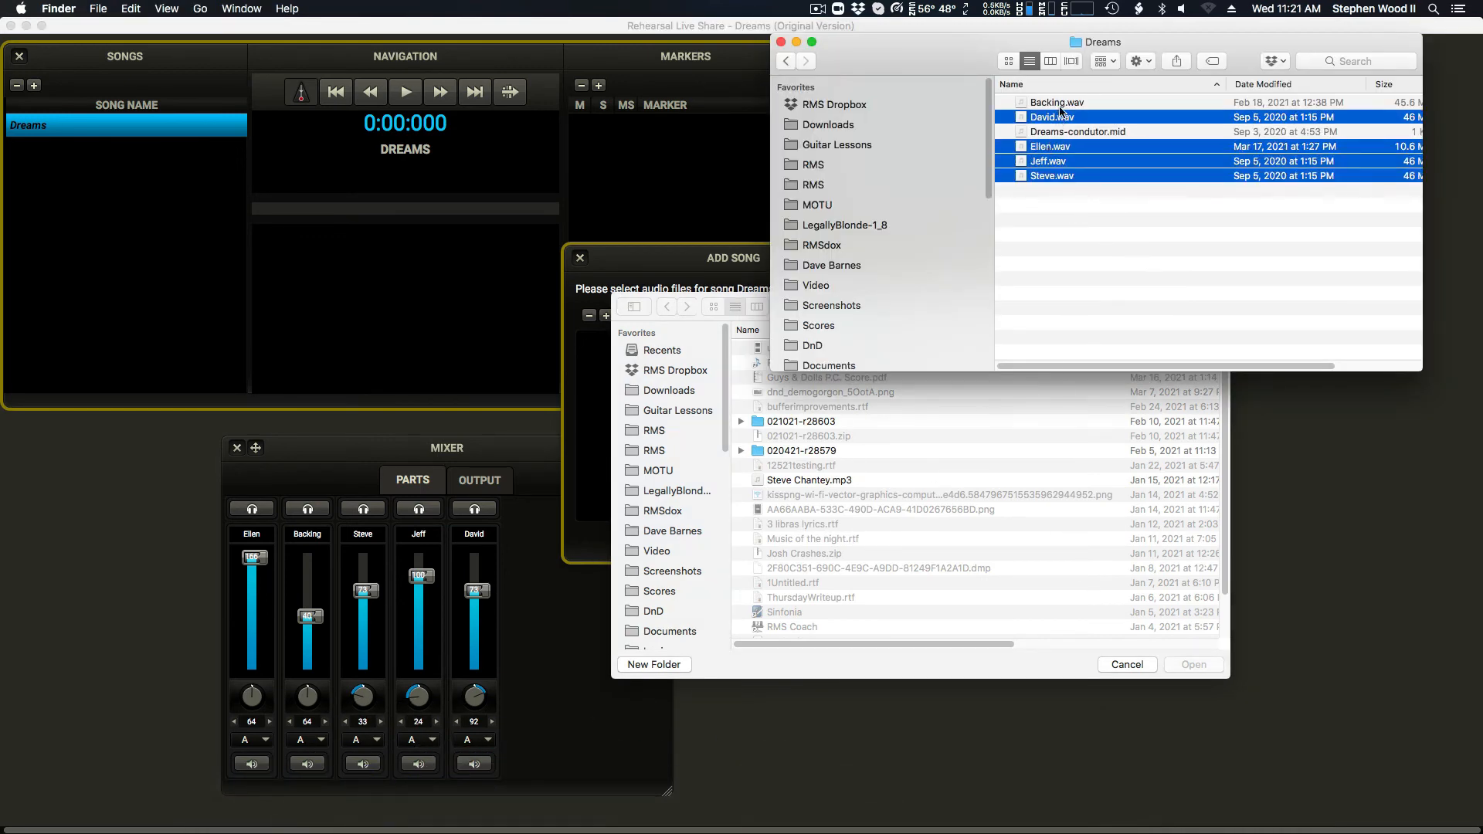
left_click(1055, 102, "super")
left_click_drag(1055, 102, 1112, 655)
left_click(1175, 673)
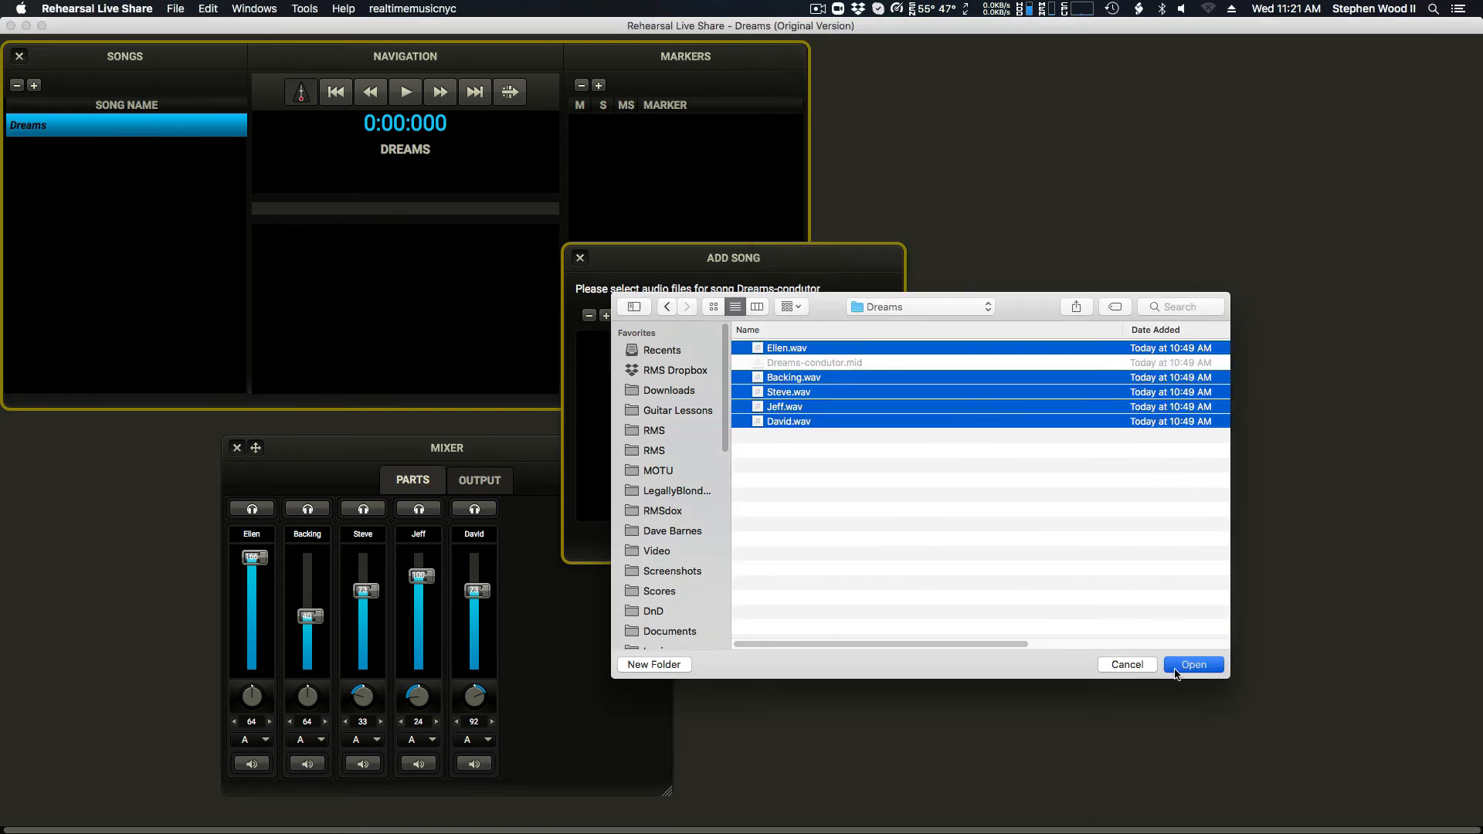
left_click(1193, 665)
Step: Process the Dreams-condutor song without adding further songs to the show, and finish the song addition
left_click(869, 536)
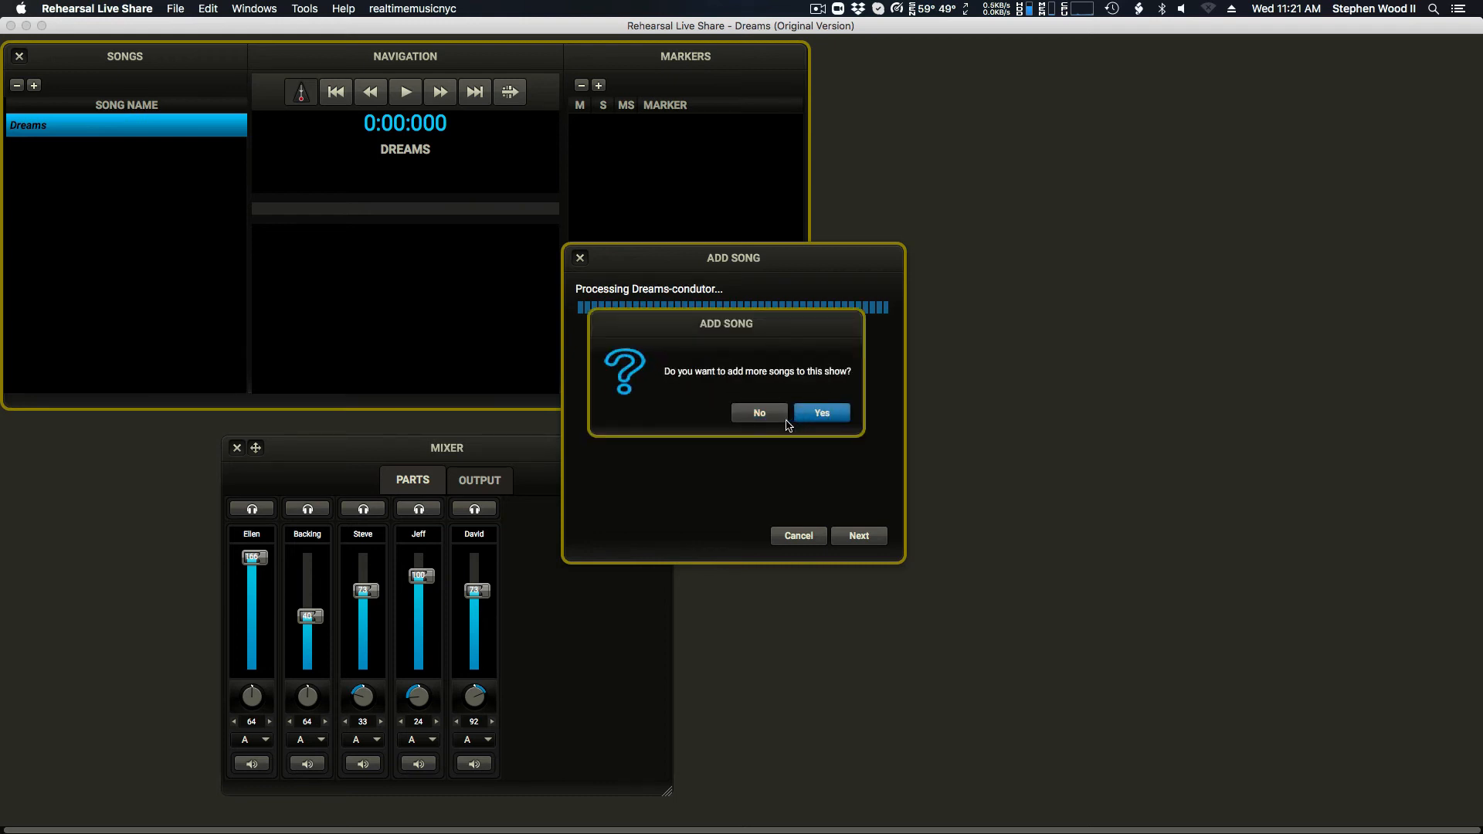
left_click(772, 416)
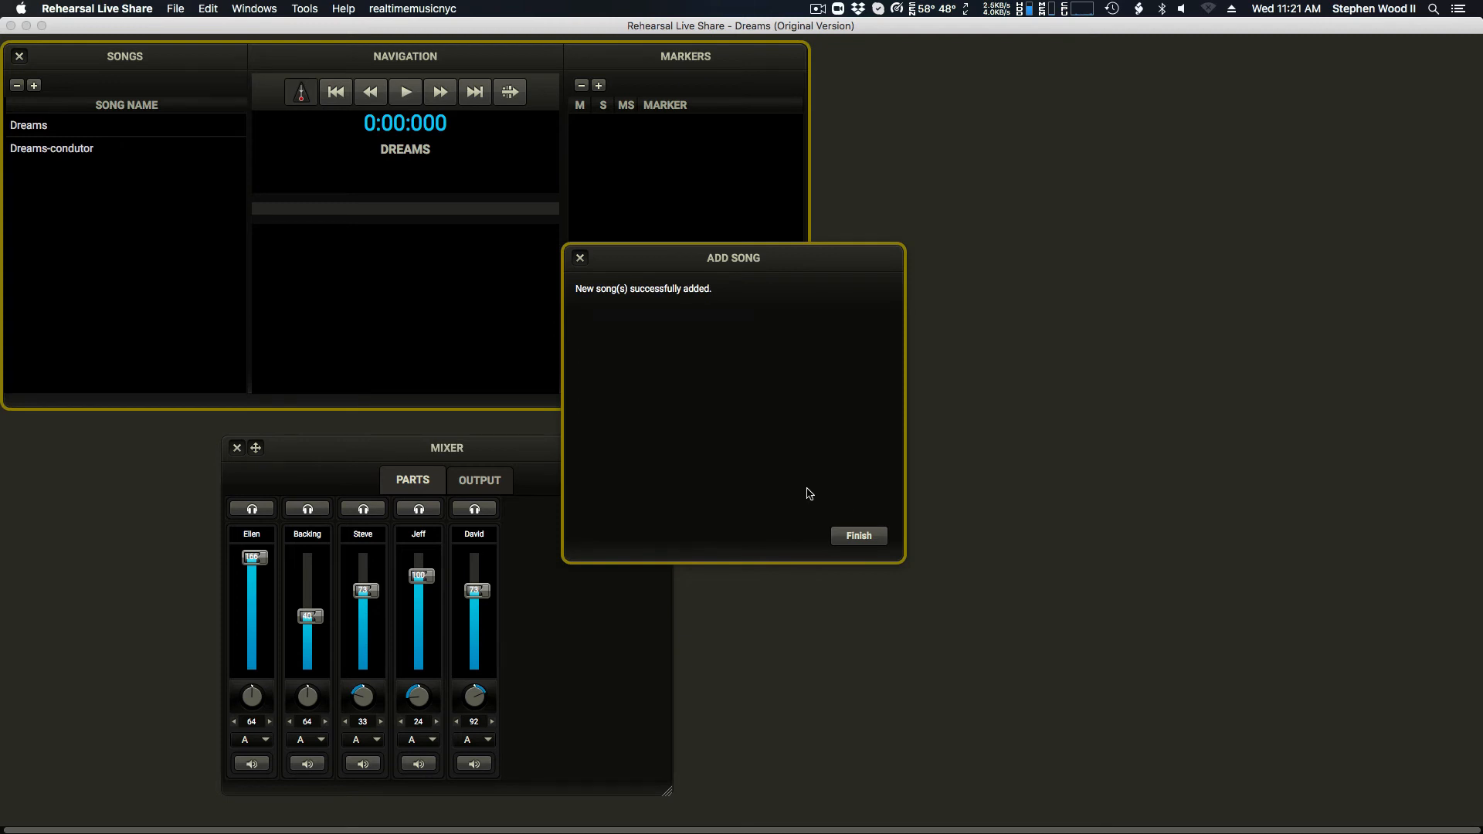
left_click(870, 540)
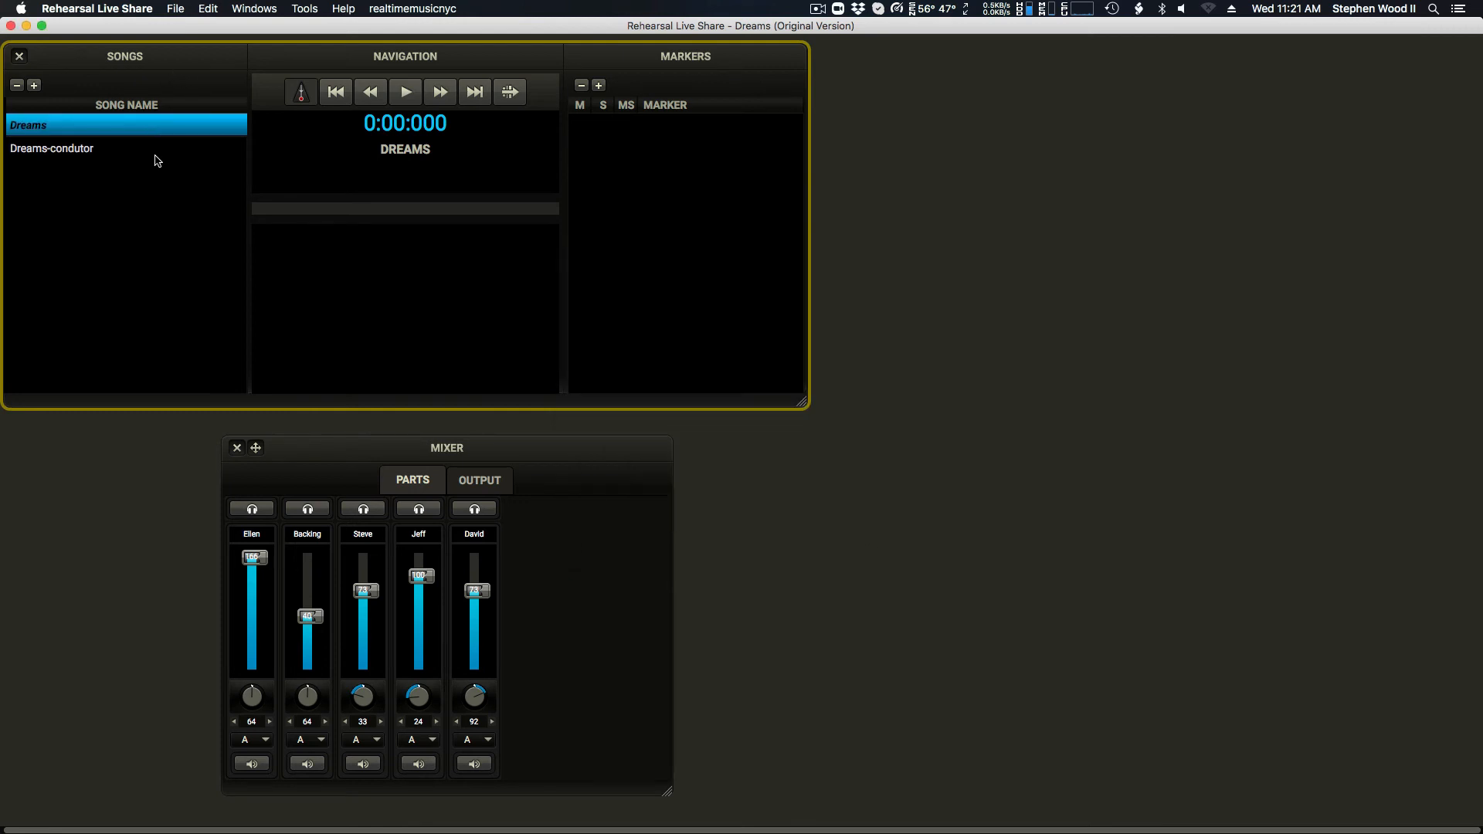
Step: View the markers of Dreams-condutor, and return to Dreams to check its time-based position at several timeline points
left_click(86, 157)
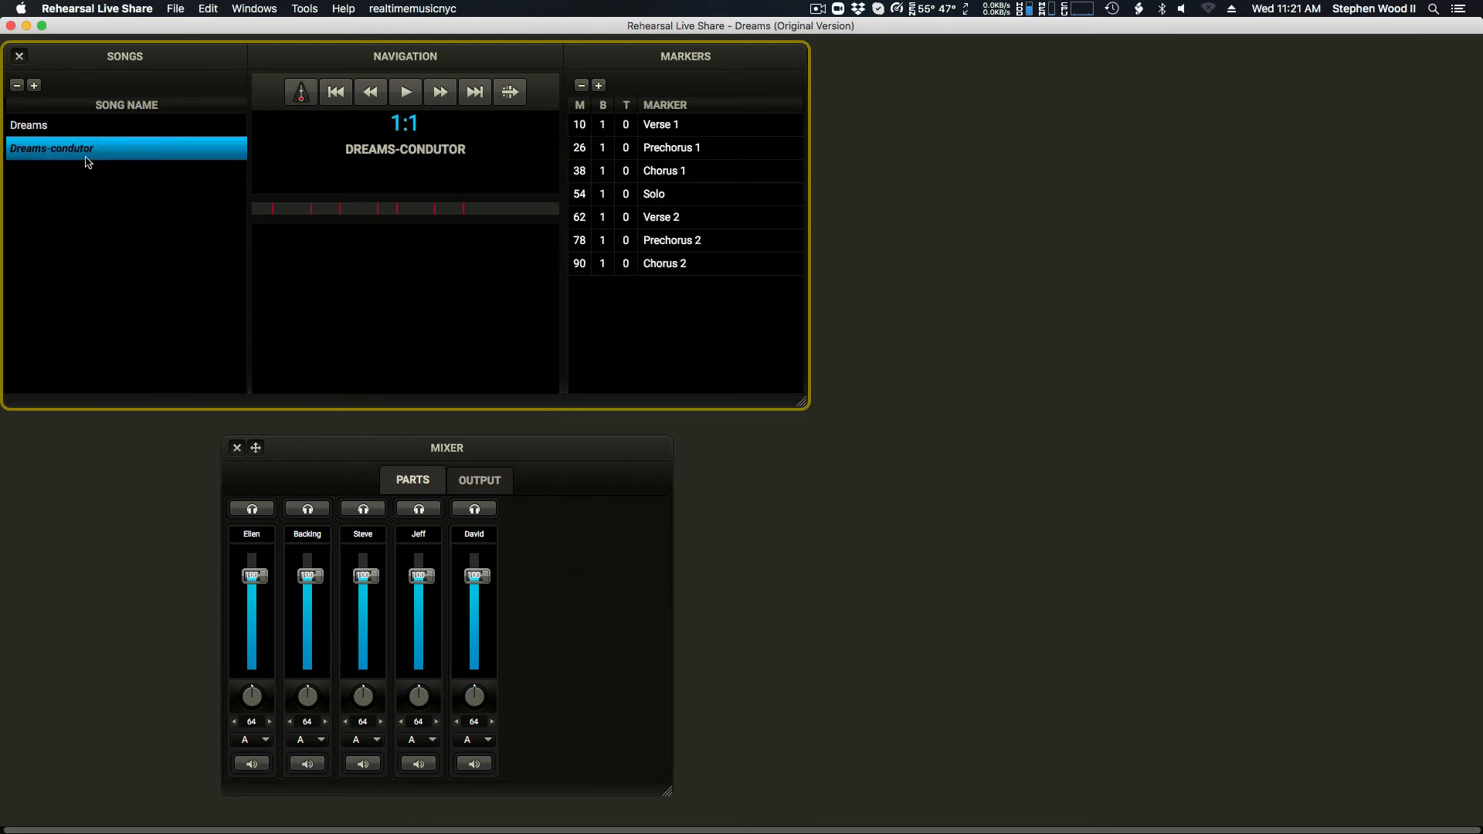
left_click(159, 132)
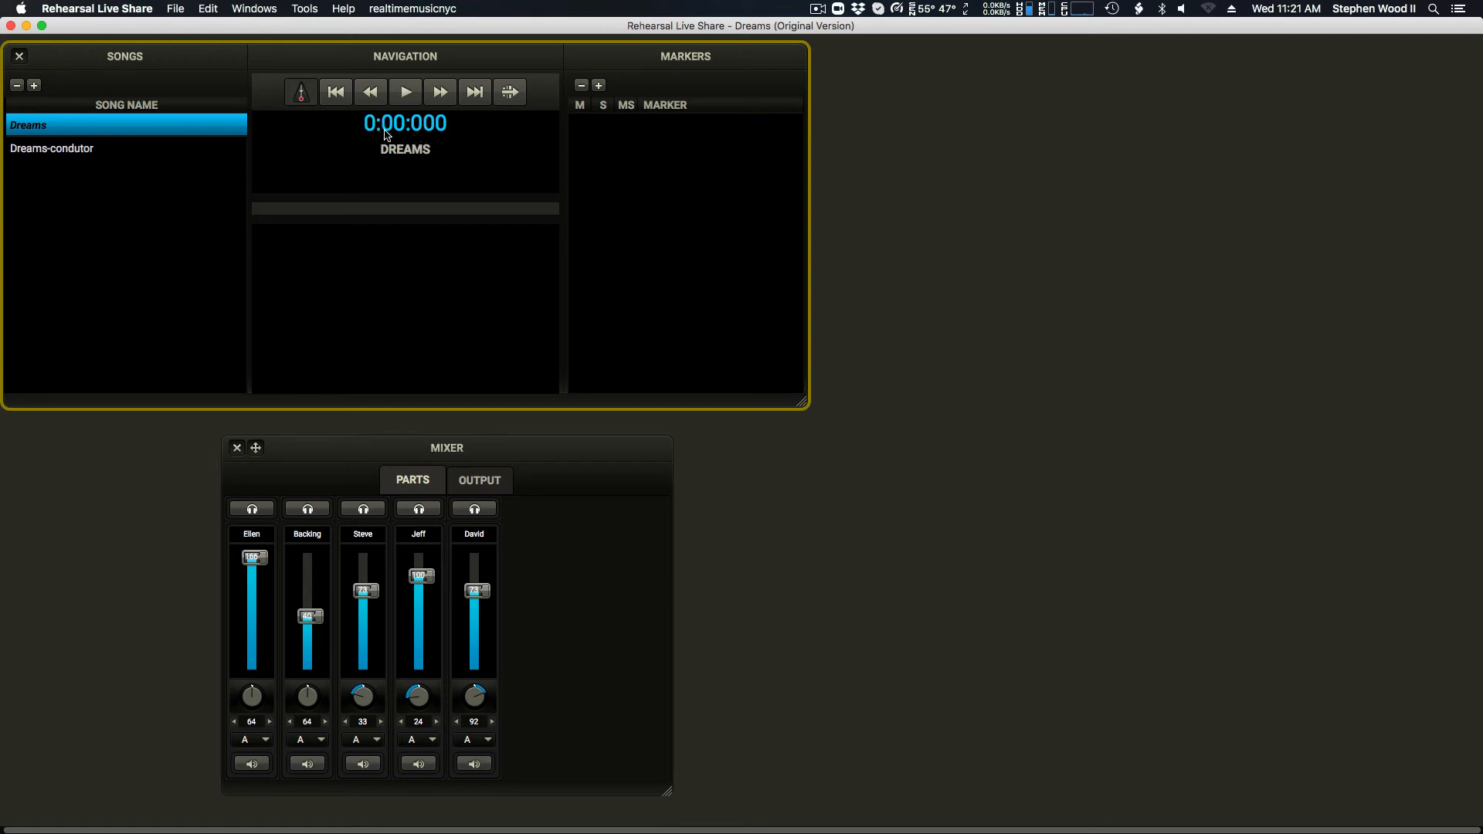
left_click(299, 210)
left_click(324, 212)
left_click(394, 209)
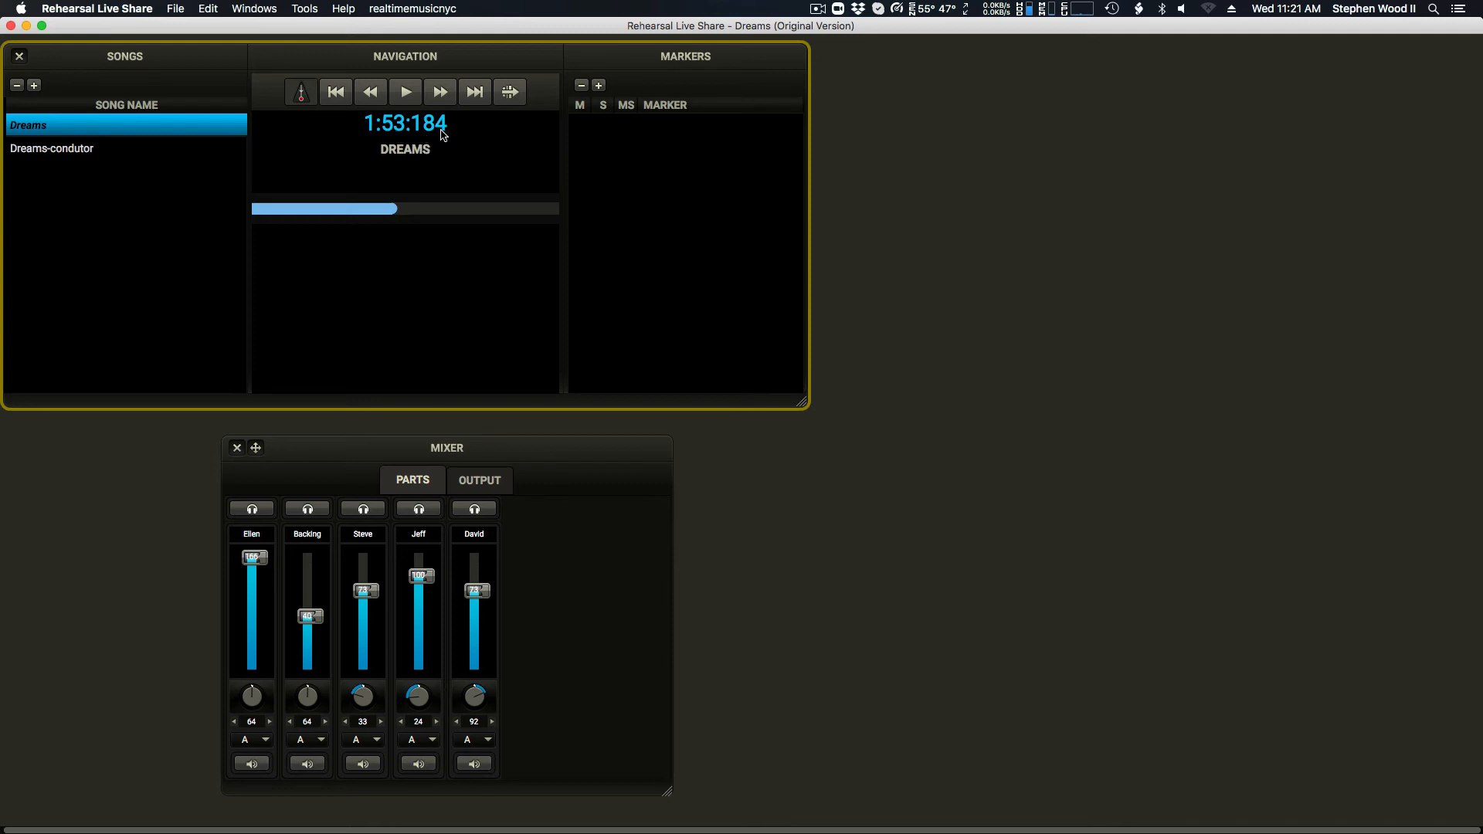
Step: Open Dreams-condutor and move to several points along its timeline to check the measure-based position
left_click(107, 150)
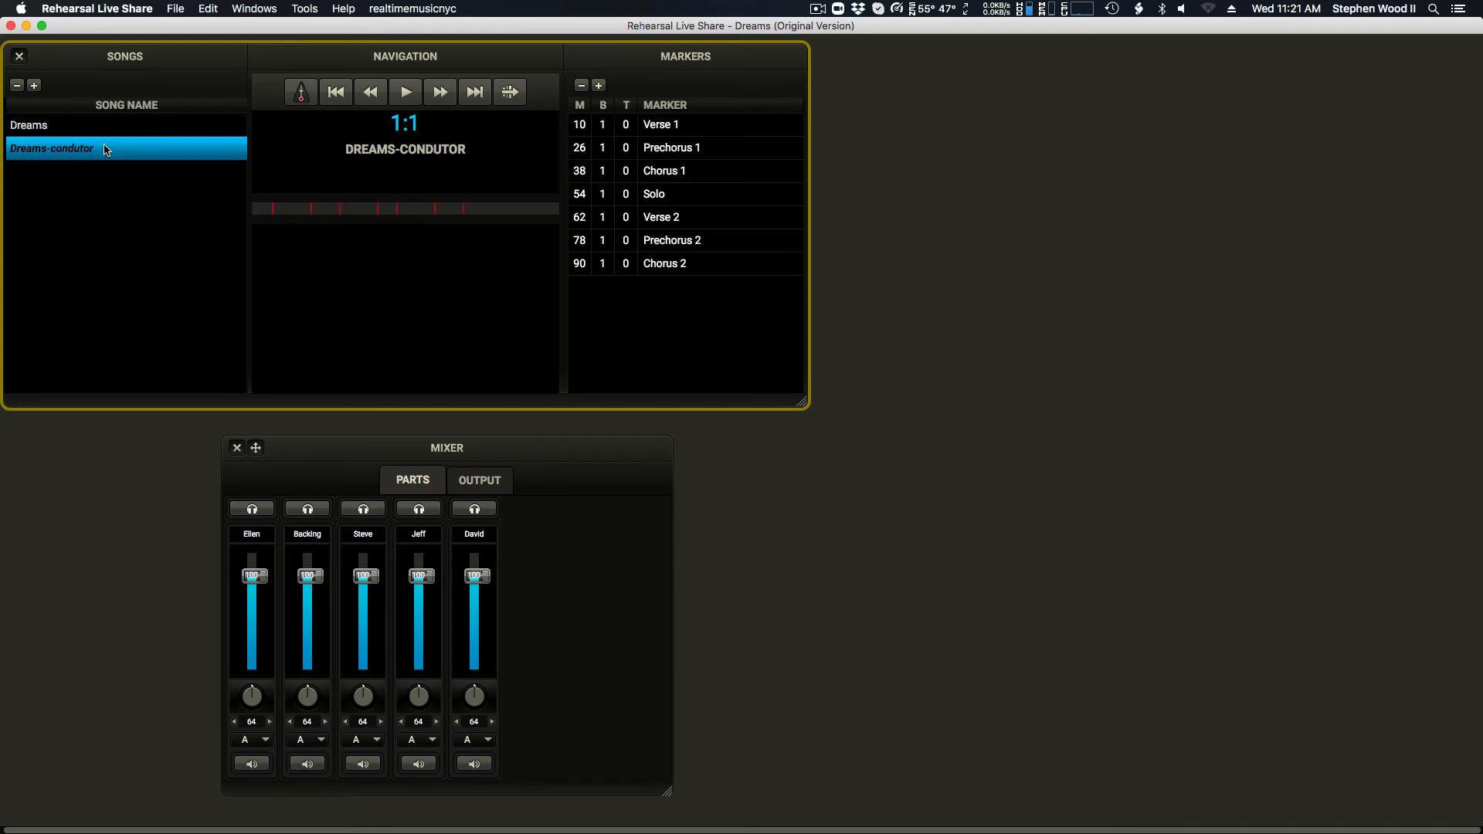
left_click(360, 209)
left_click(425, 209)
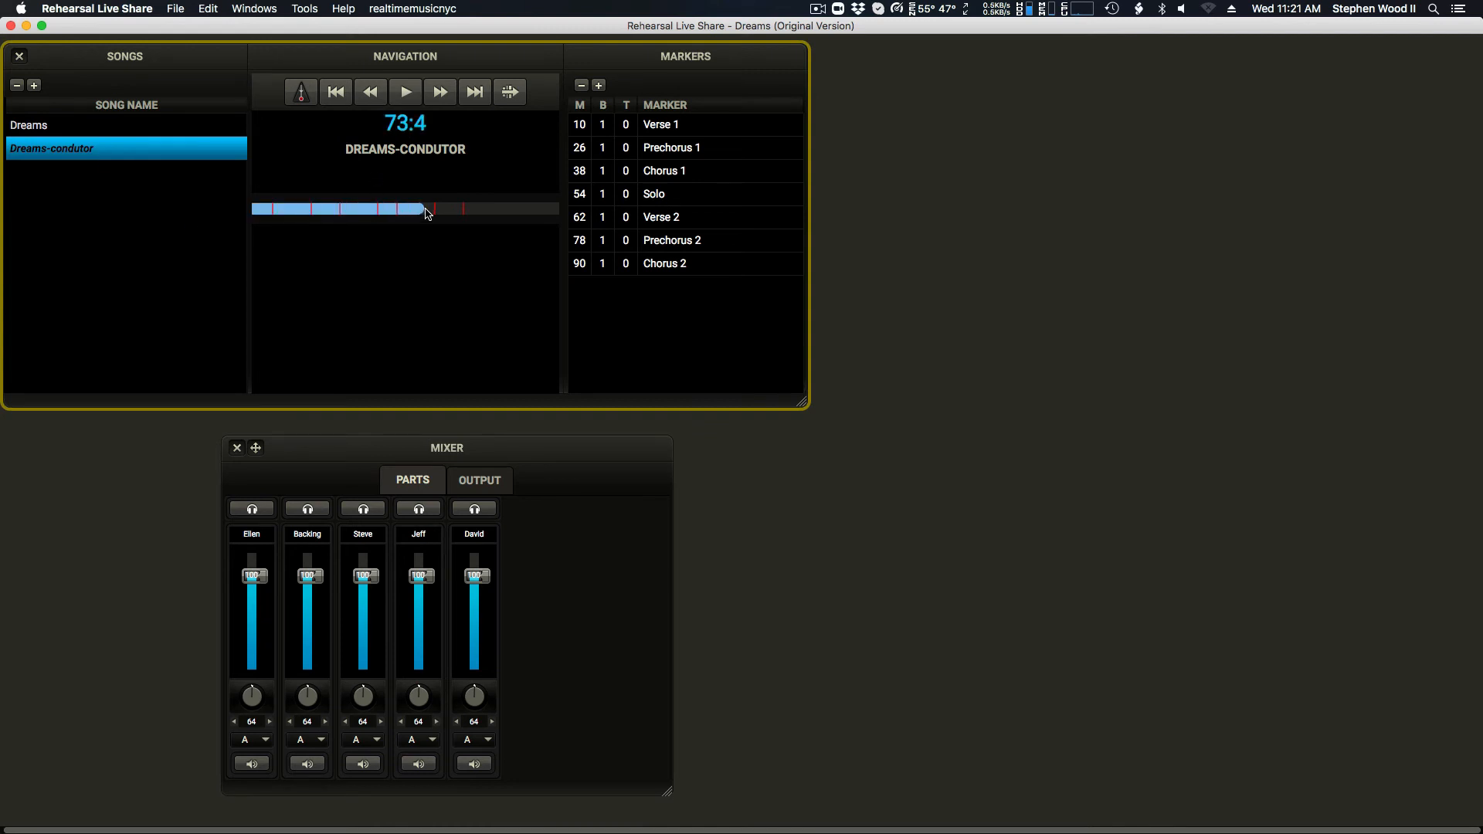
left_click(450, 209)
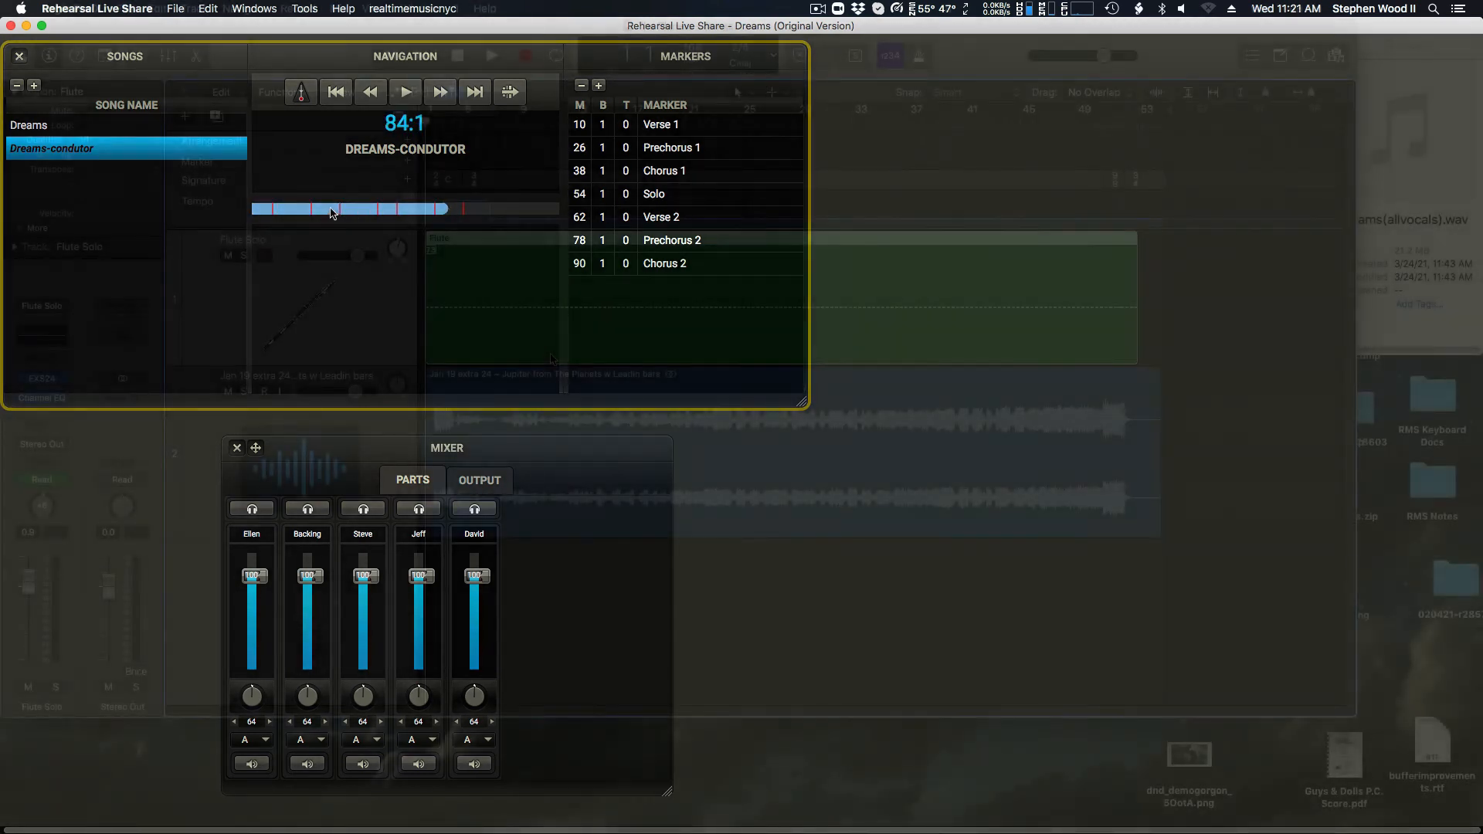
left_click(330, 209)
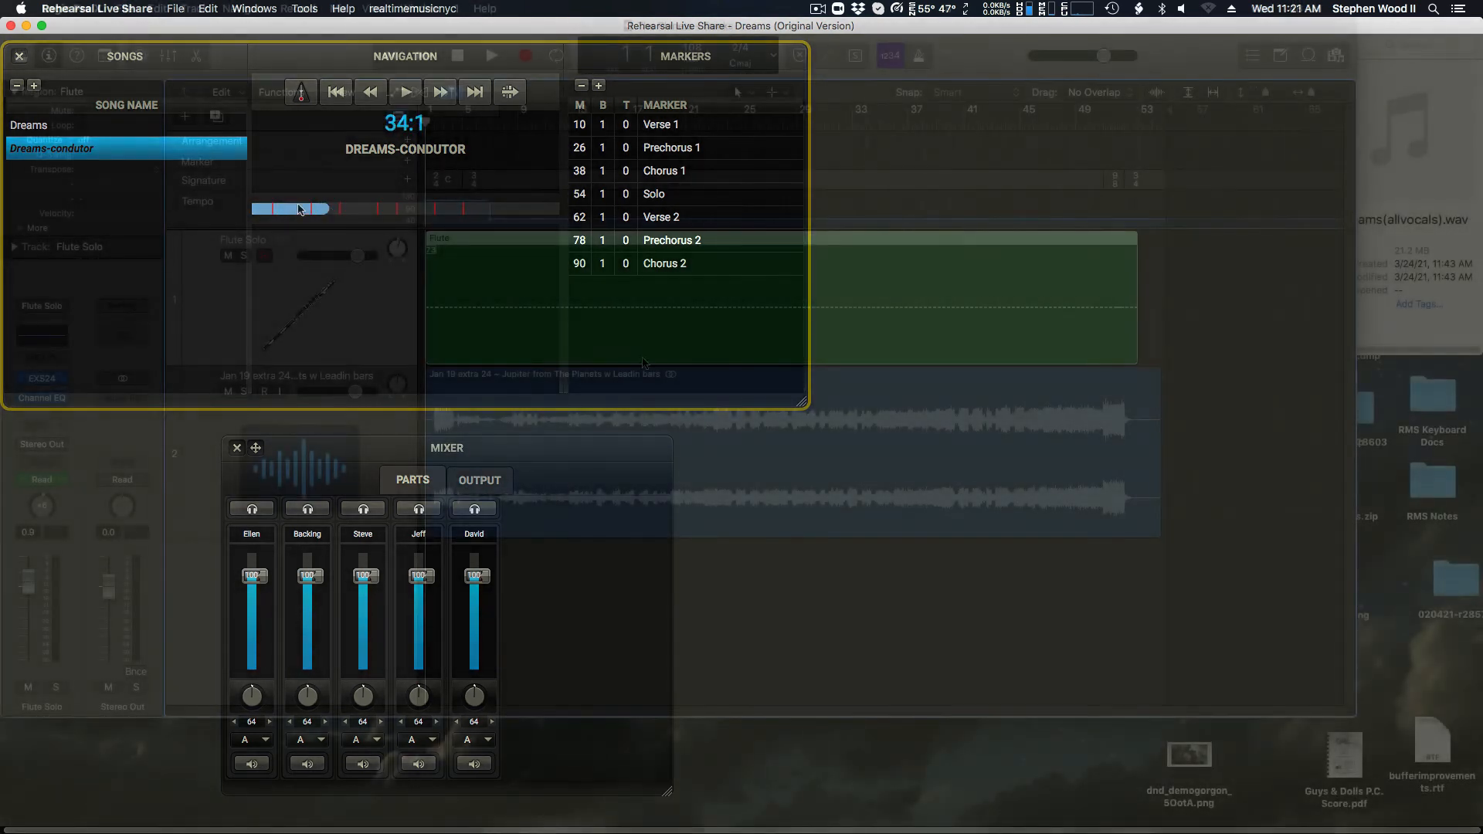
left_click(290, 209)
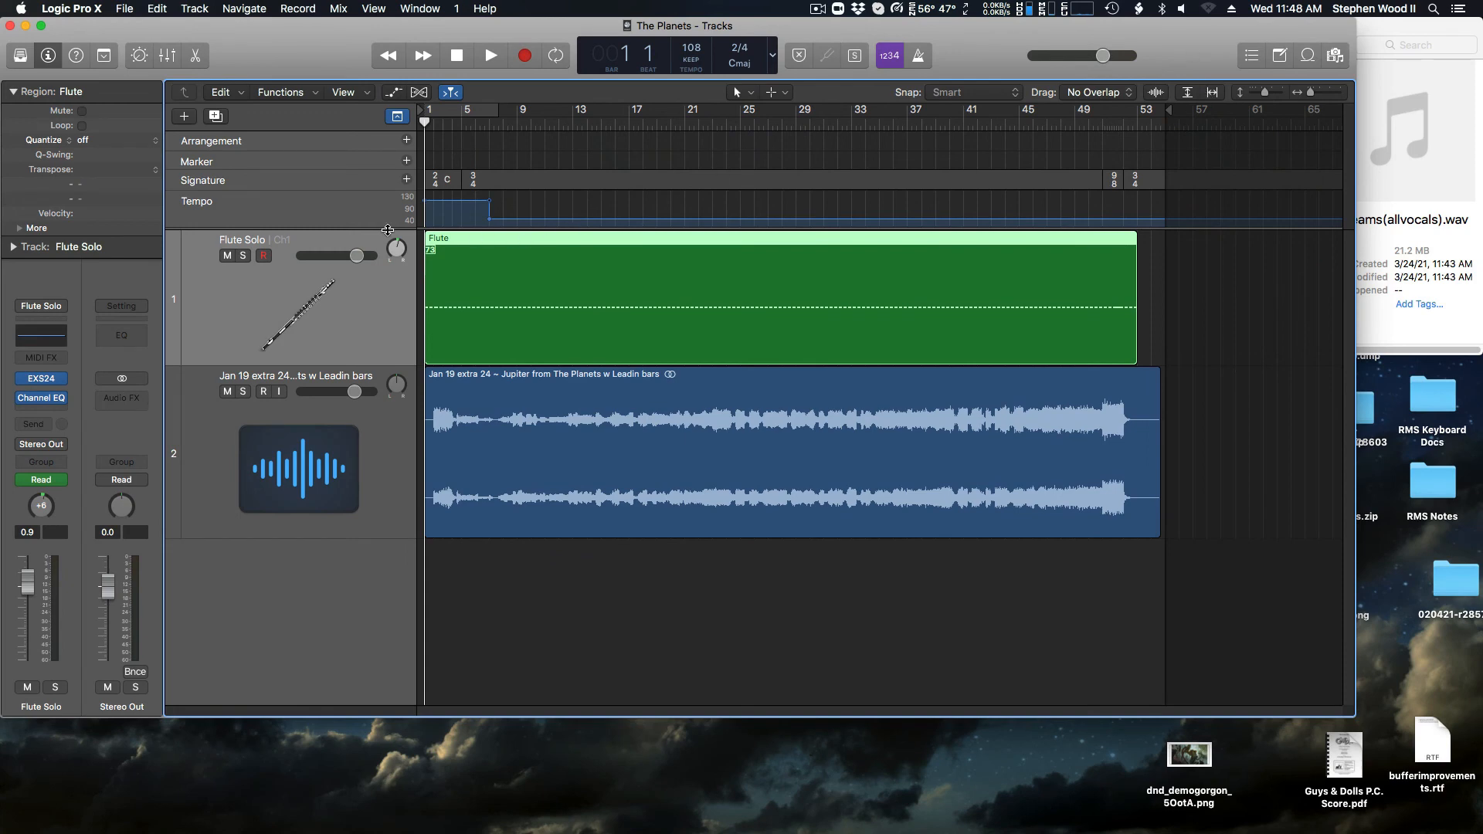
Step: In The Planets project in Logic Pro, enlarge the global tracks to examine the signature and tempo changes
left_click_drag(380, 227, 353, 479)
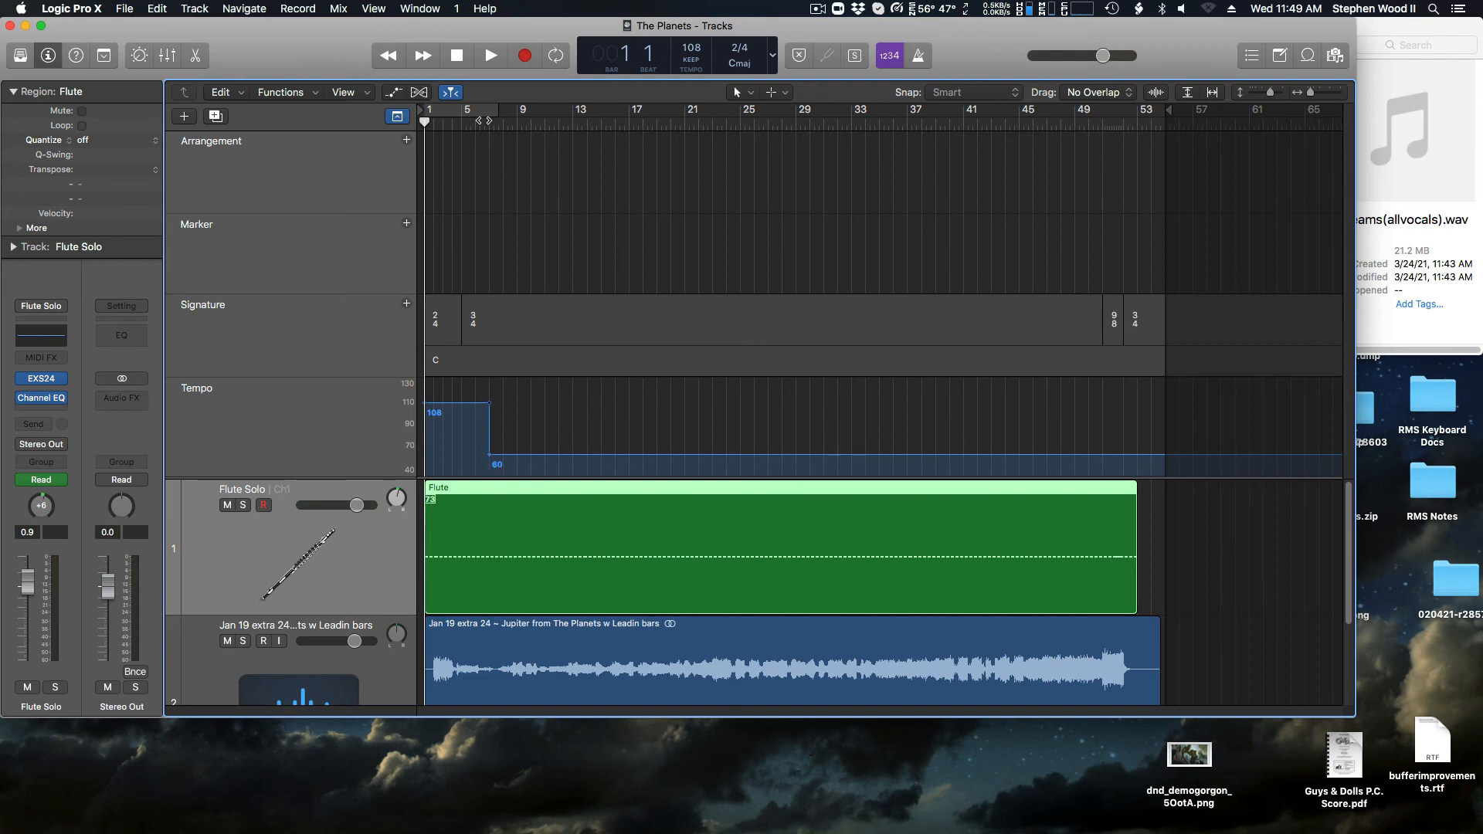
left_click(490, 121)
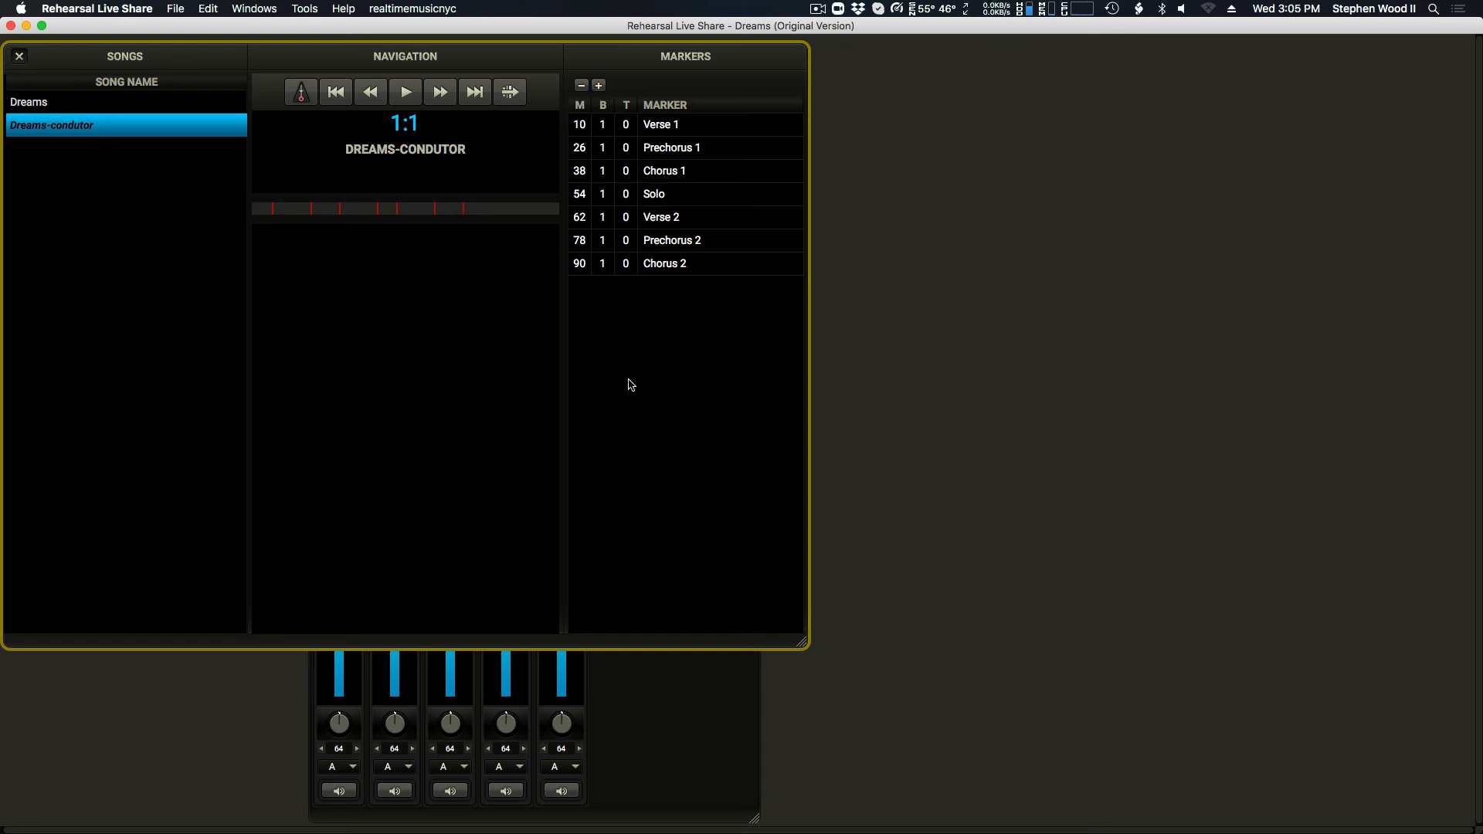
Step: In Rehearsal Live Share, go to measure 50 of Dreams-condutor and start playback
key("super+g")
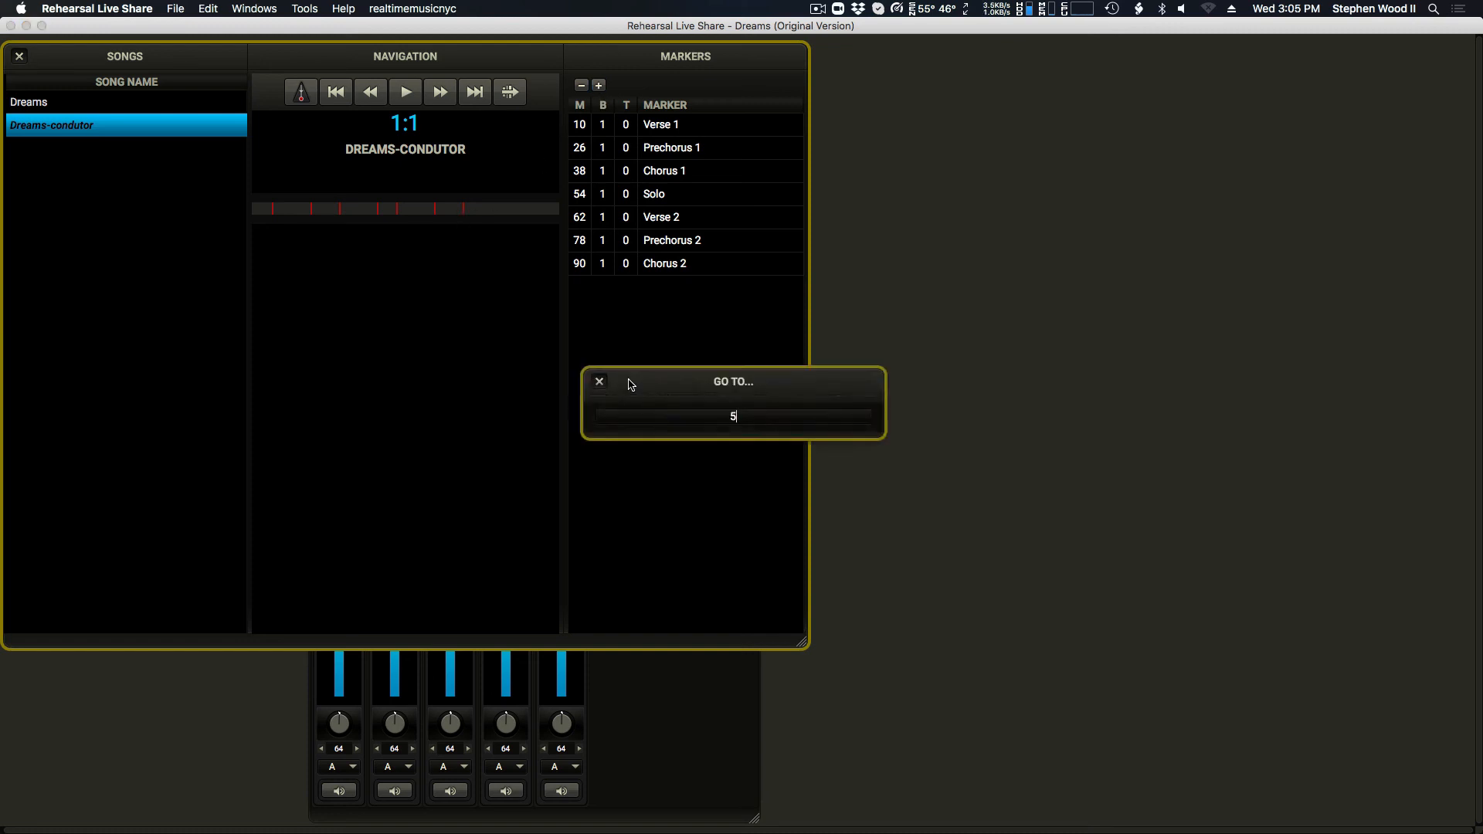
type("50")
key("Return")
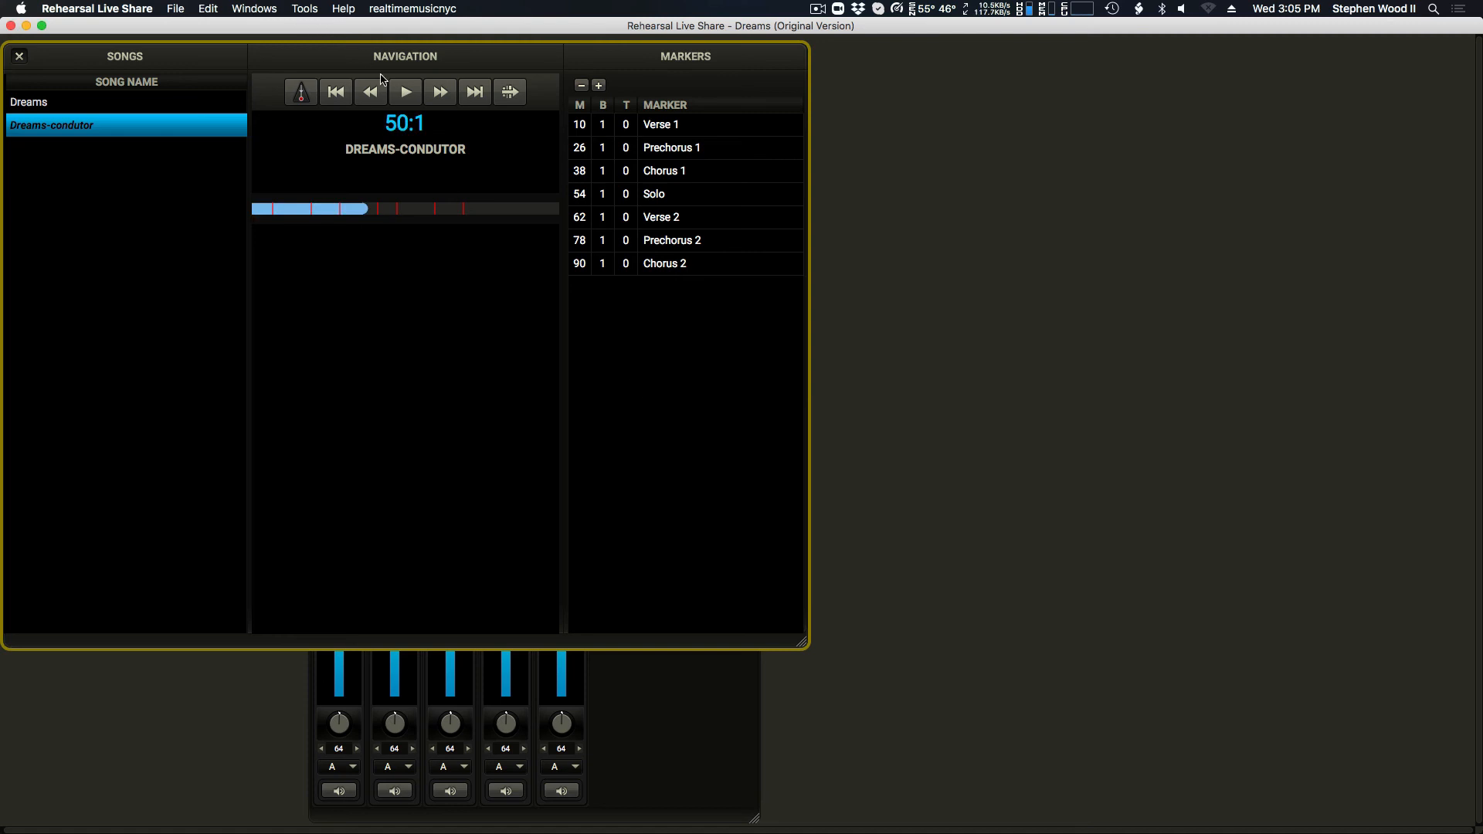
left_click(402, 92)
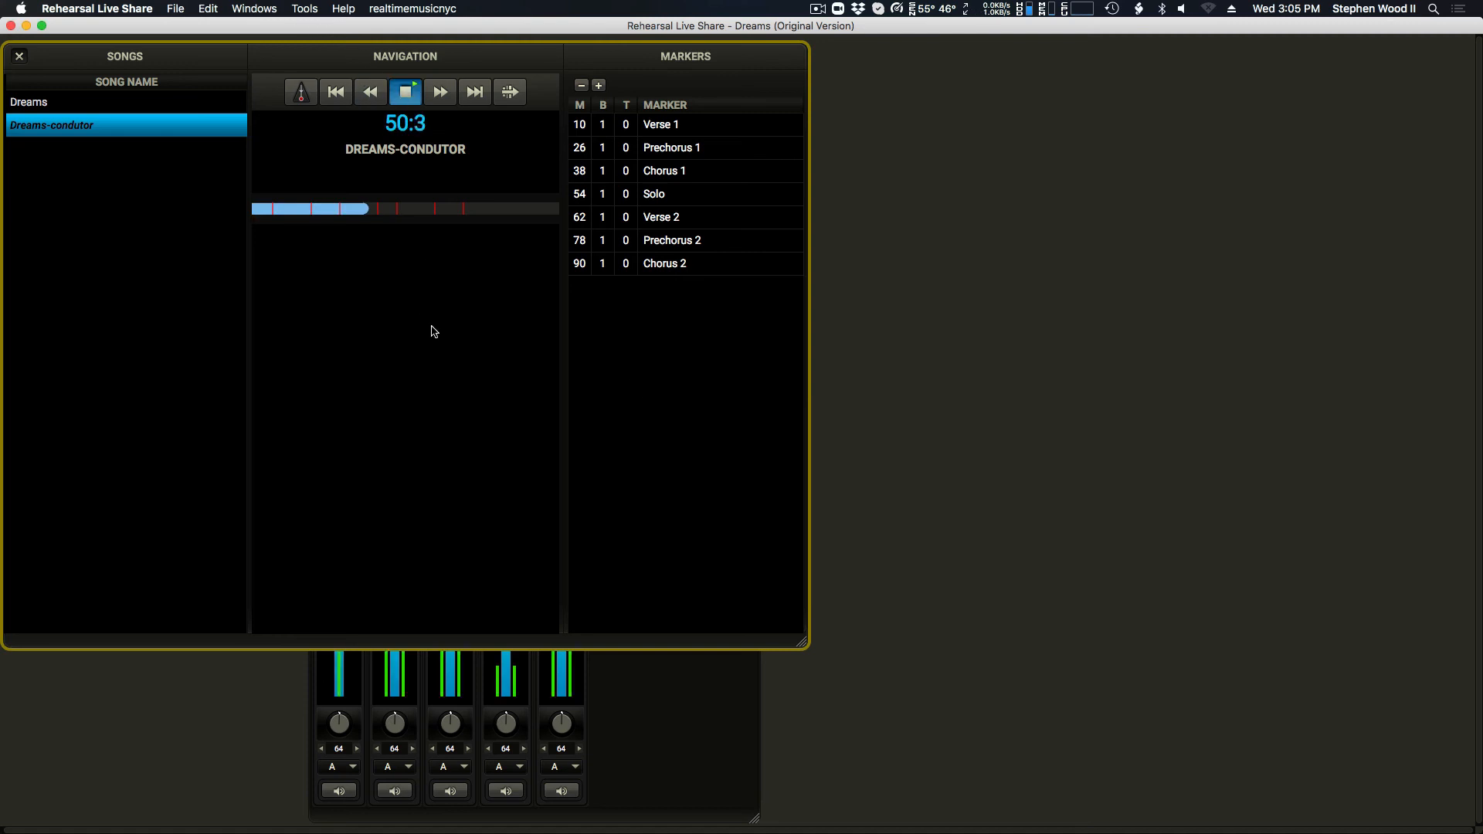
Step: Jump to measure 5 and to the Chorus 1 marker during playback, and stop the song
type("5")
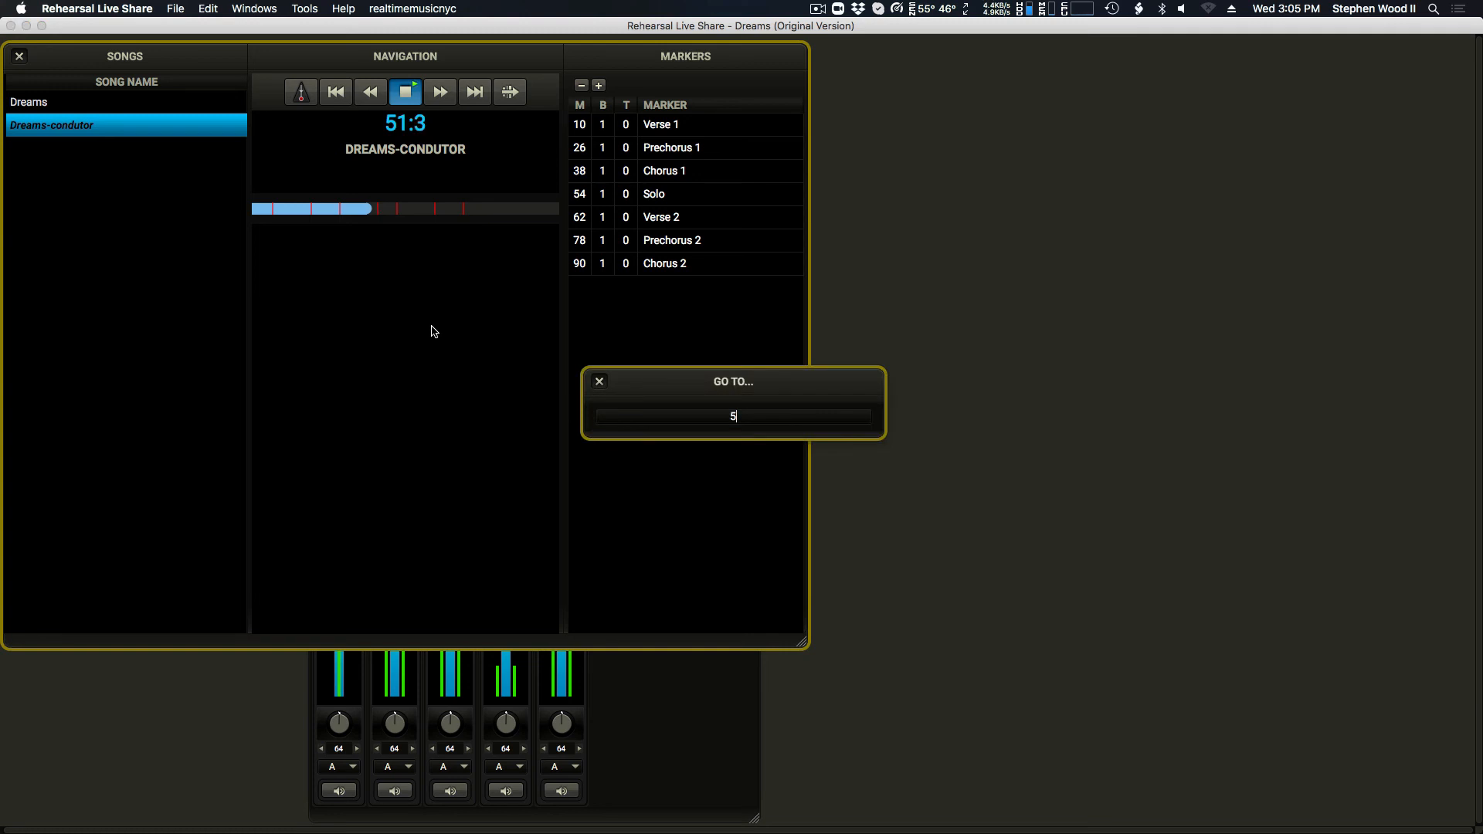
key("Return")
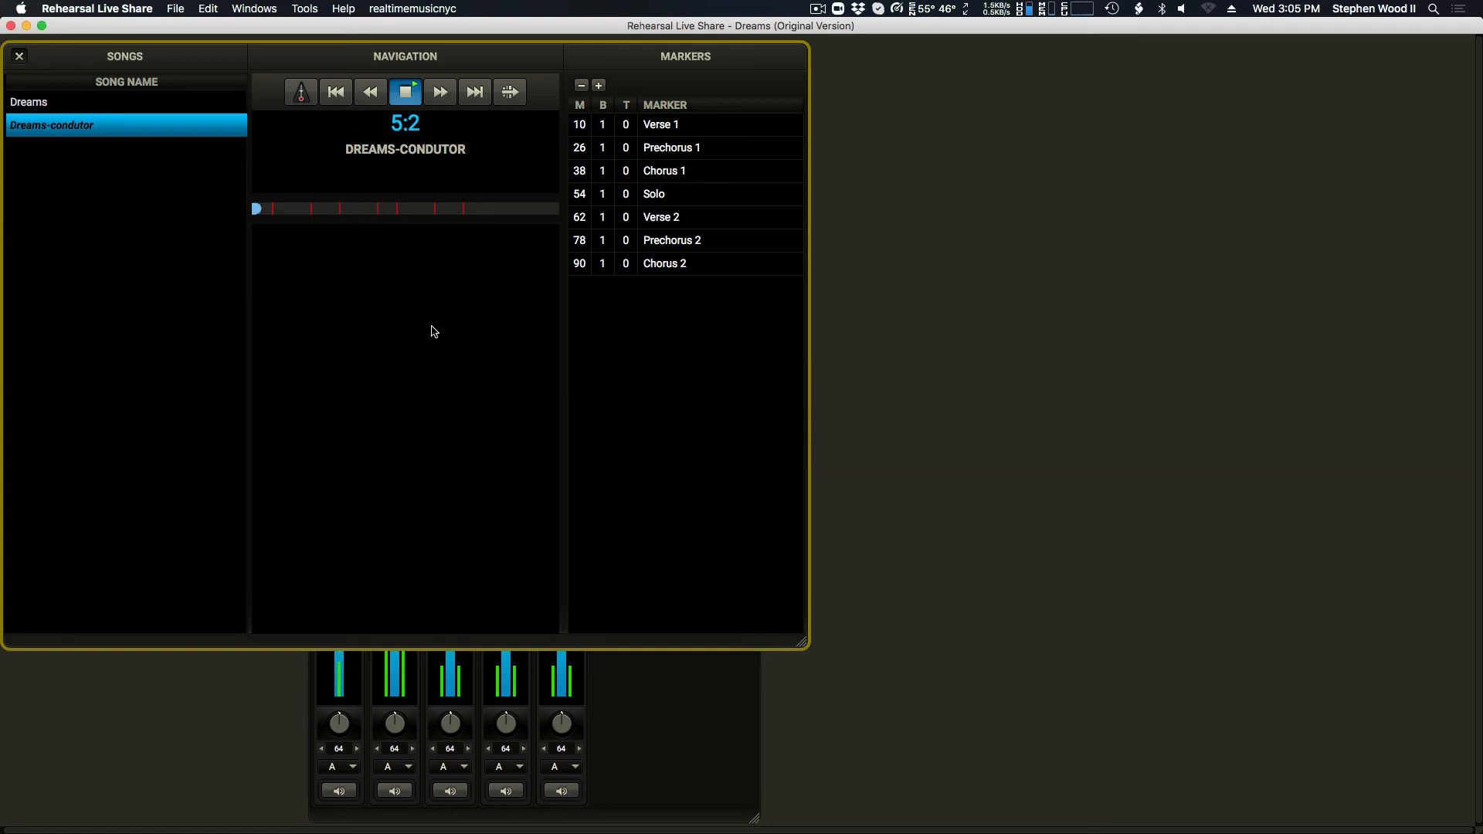
left_click(686, 176)
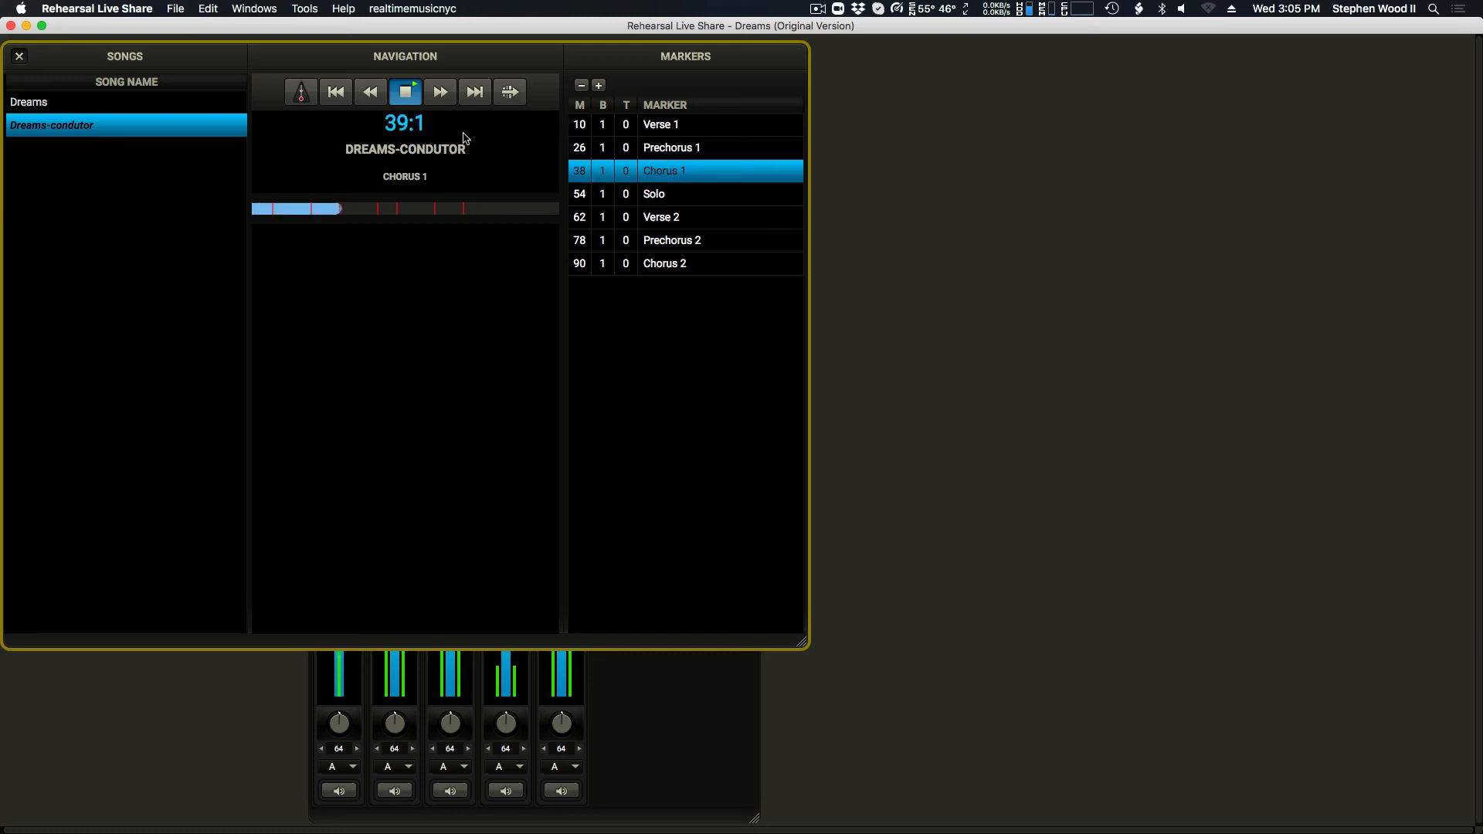
key("space")
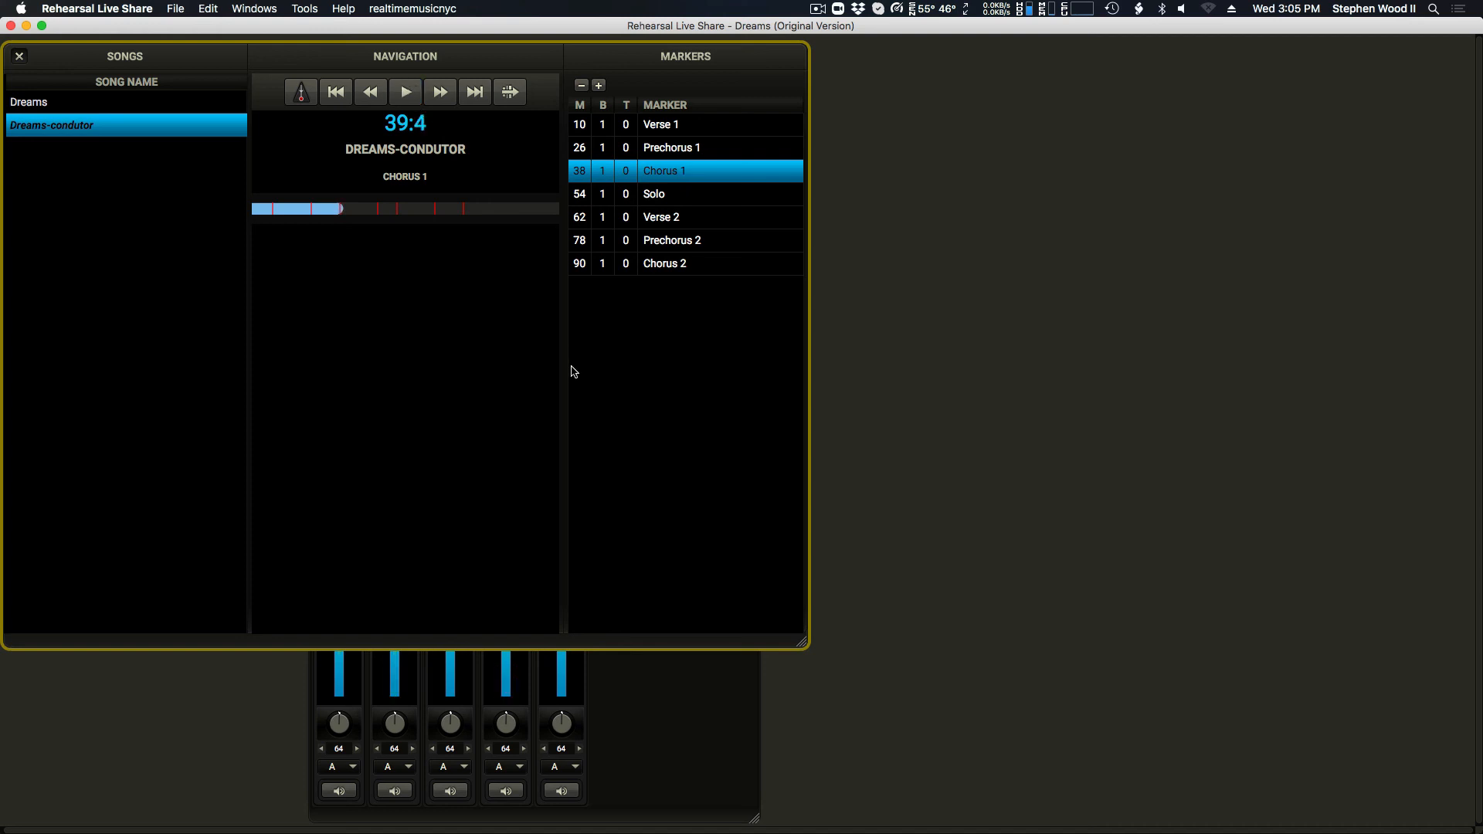
Step: Add a marker named End Chorus at measure 50 of Dreams-condutor
key("super+g")
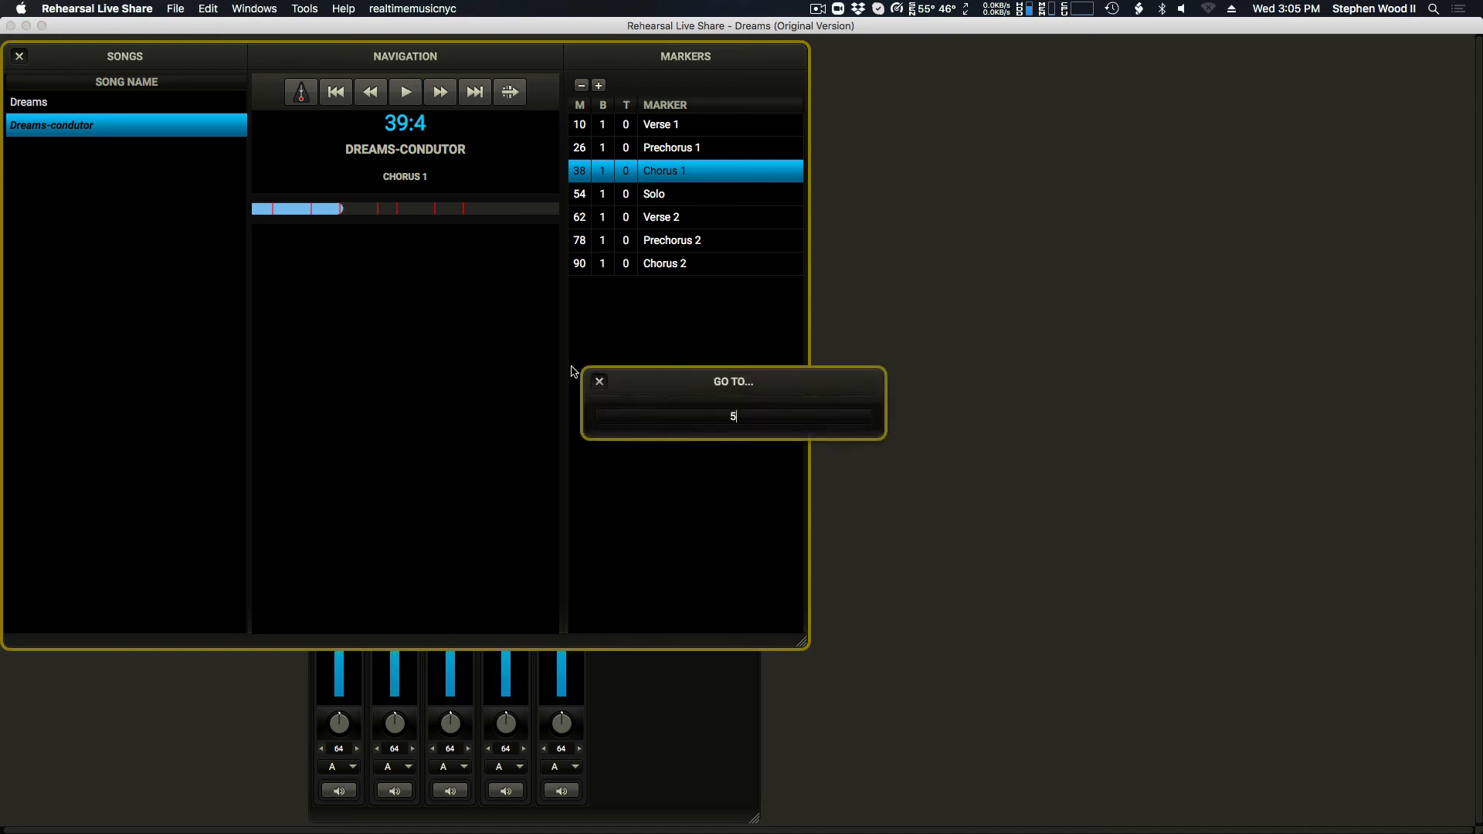
type("50")
key("Return")
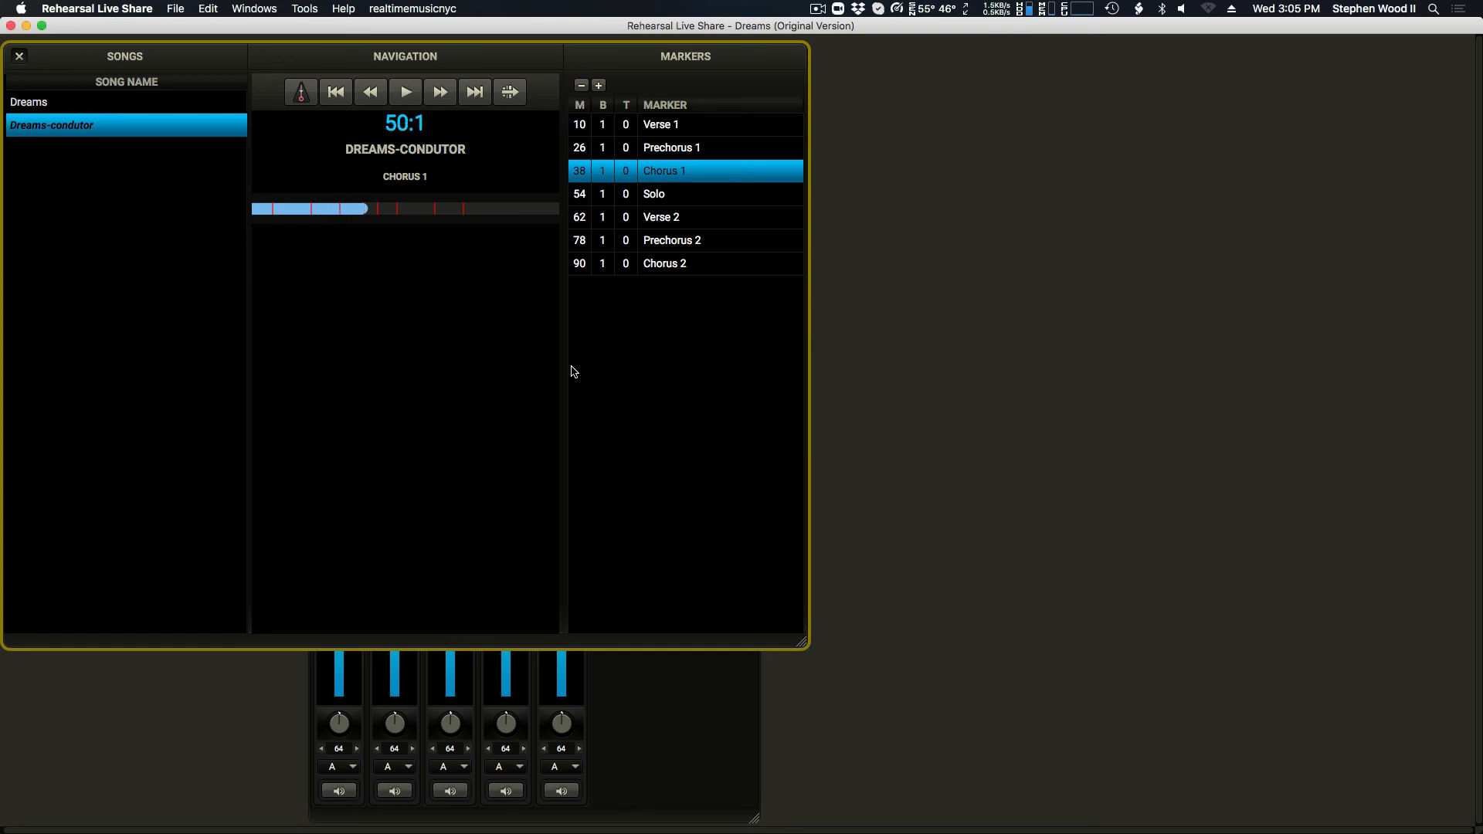
left_click(600, 86)
double_click(691, 194)
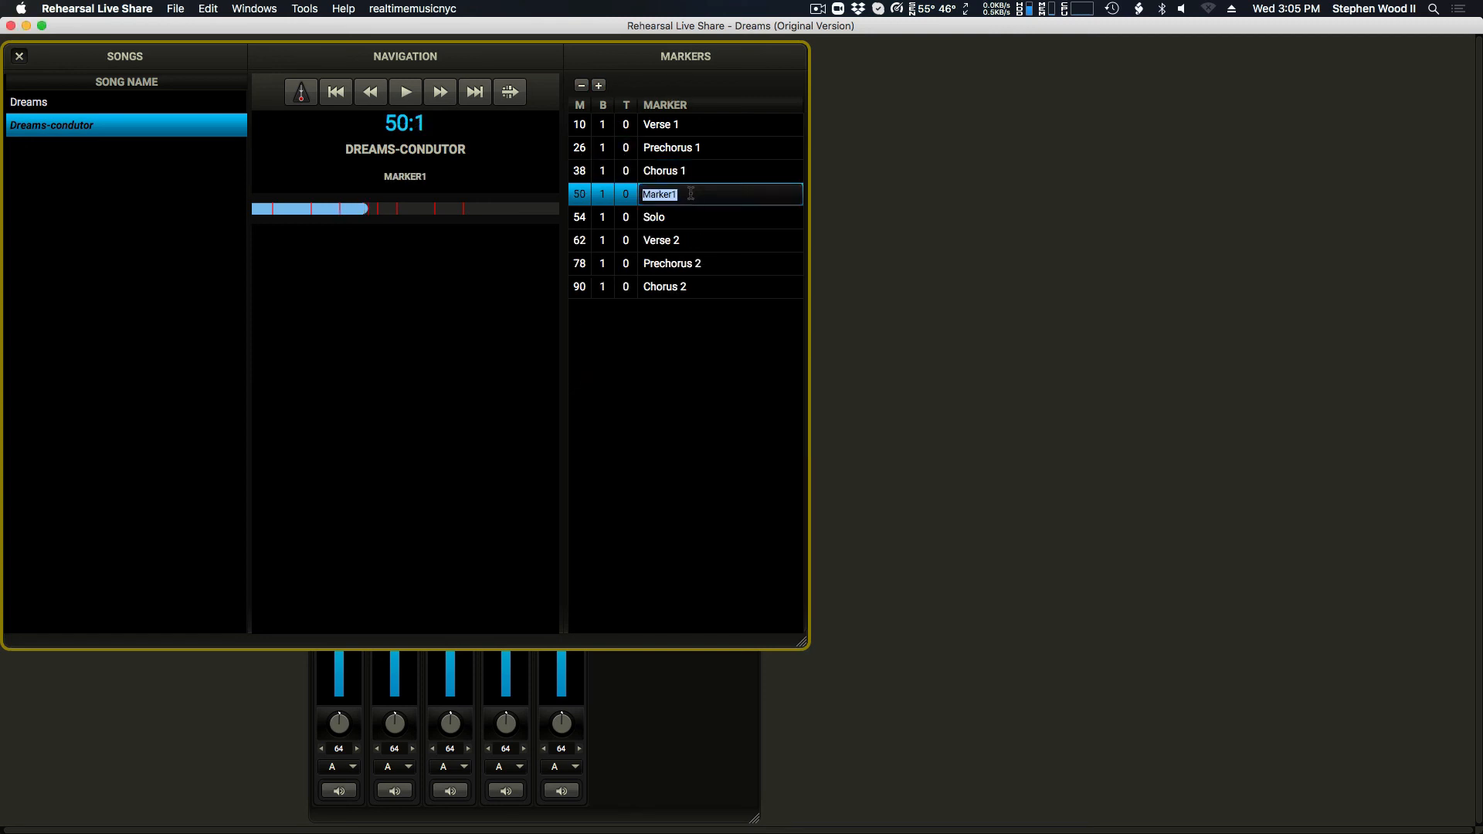
type("End Chorus")
key("Return")
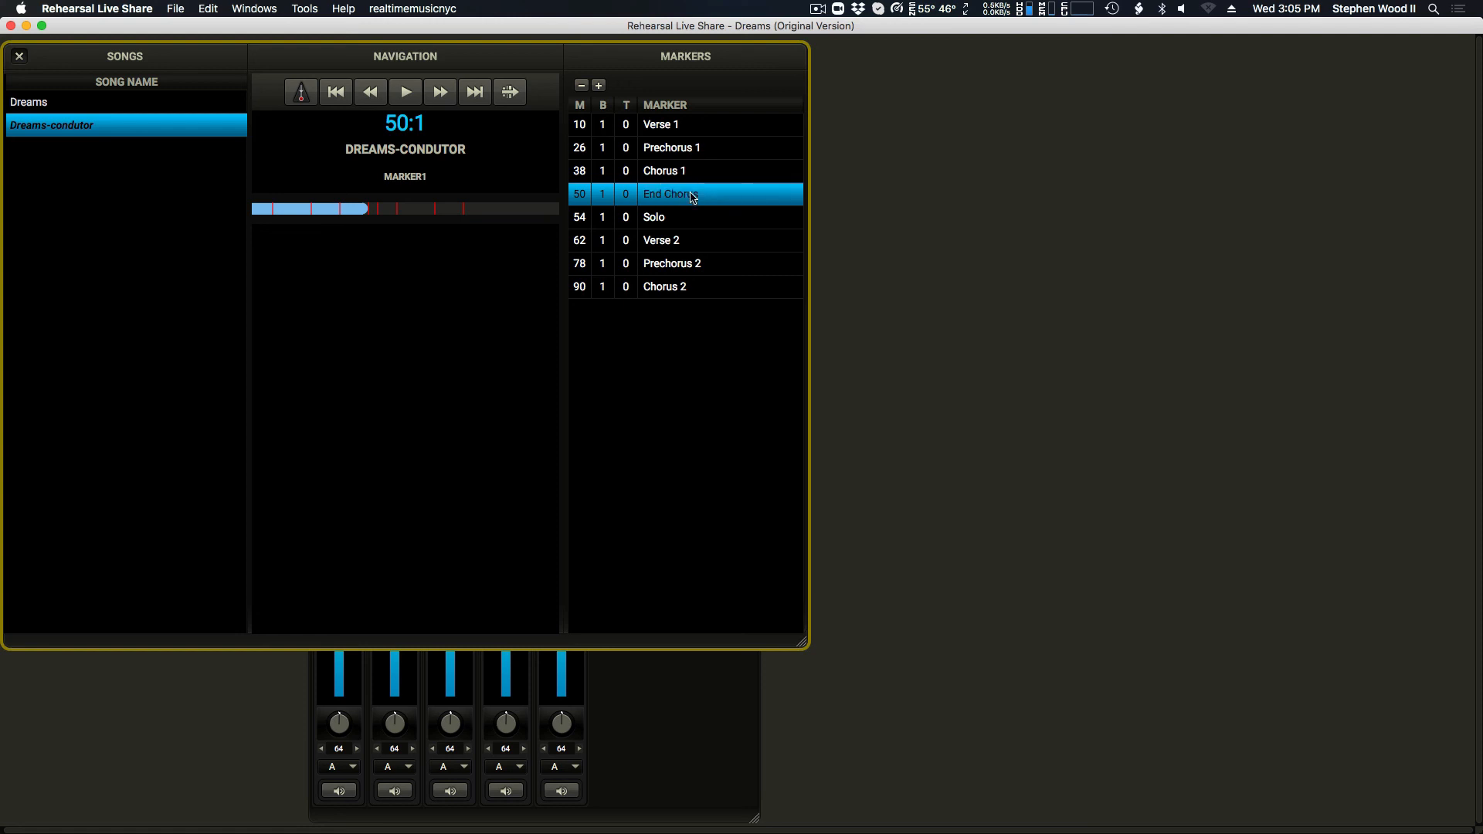
Step: Play Dreams-condutor from Verse 1, jump to the End Chorus marker to test it, and stop playback
left_click(701, 126)
left_click(406, 91)
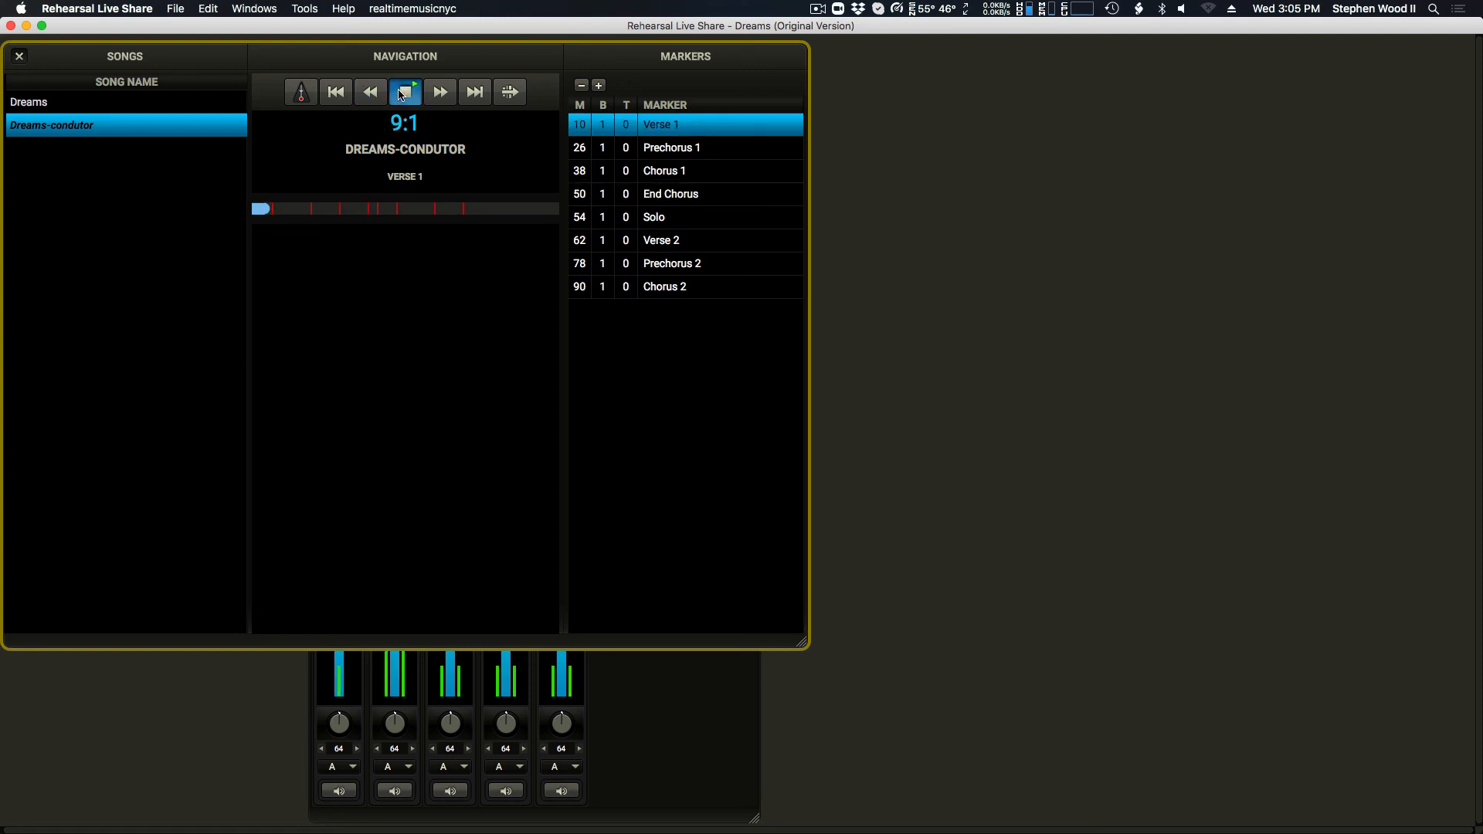
left_click(680, 194)
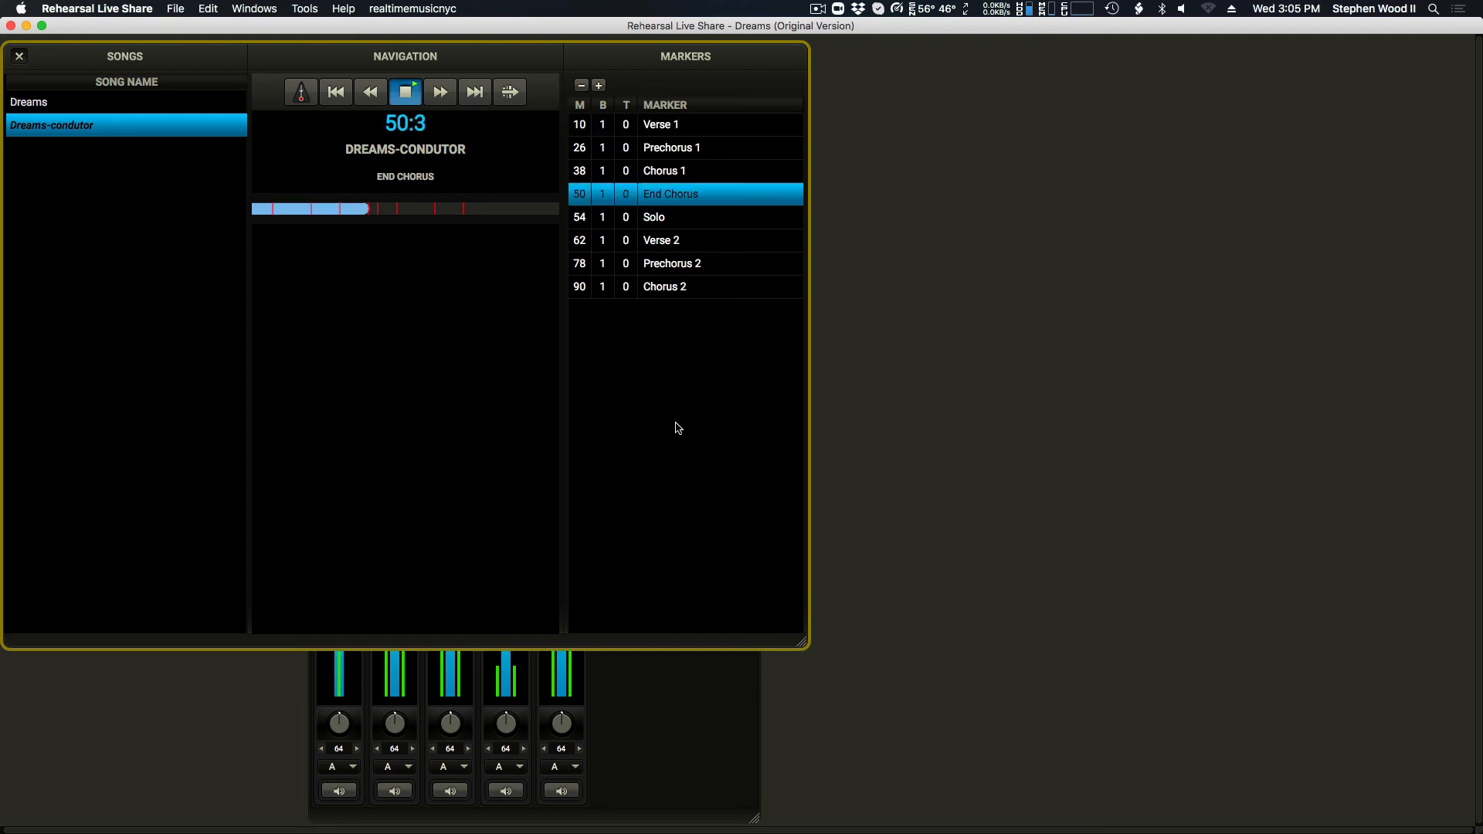
left_click(405, 91)
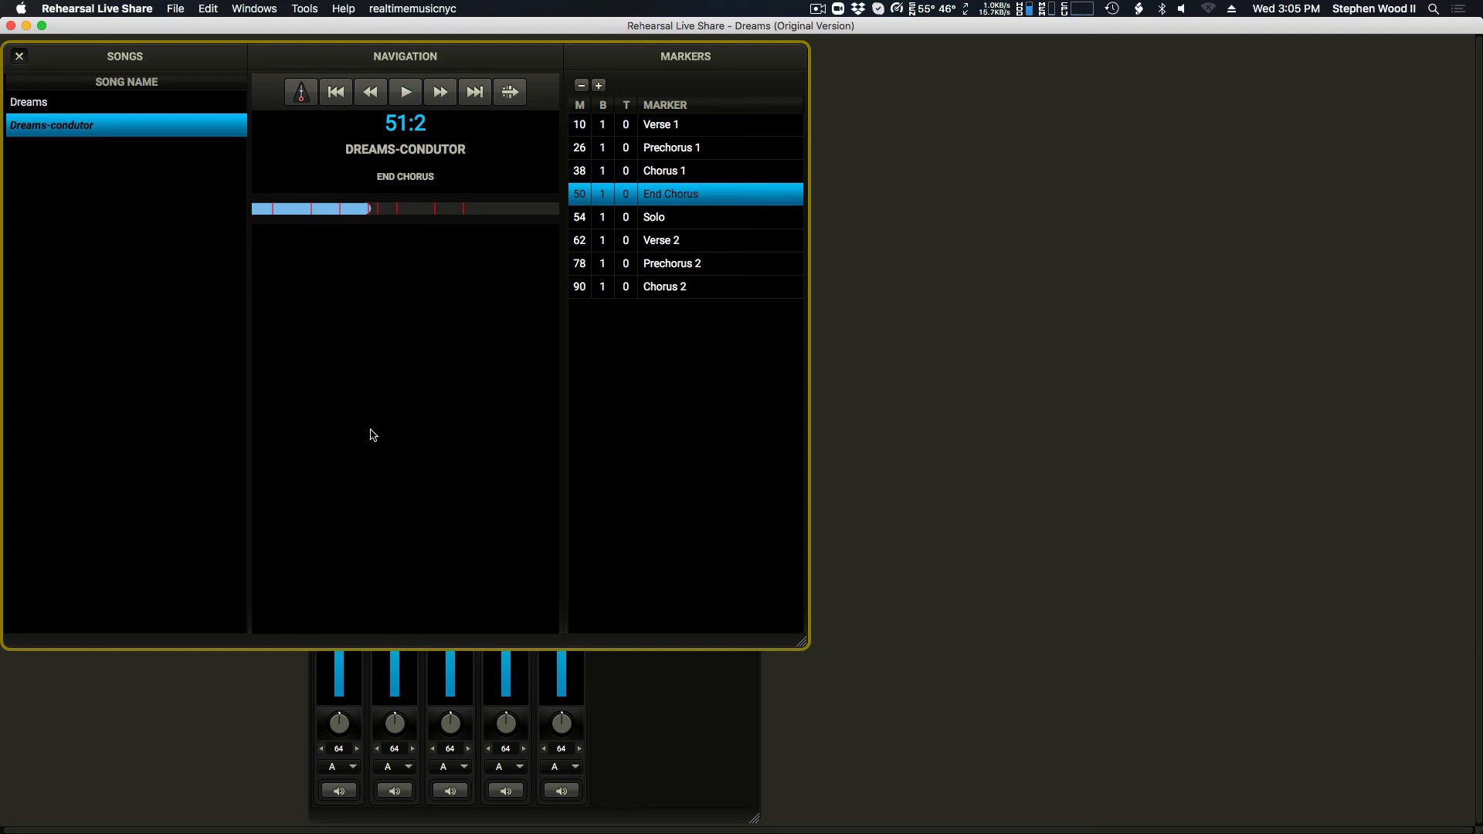
Step: Play the Dreams song and jump to its Verse 1 and Pre-chorus markers during playback
left_click(97, 106)
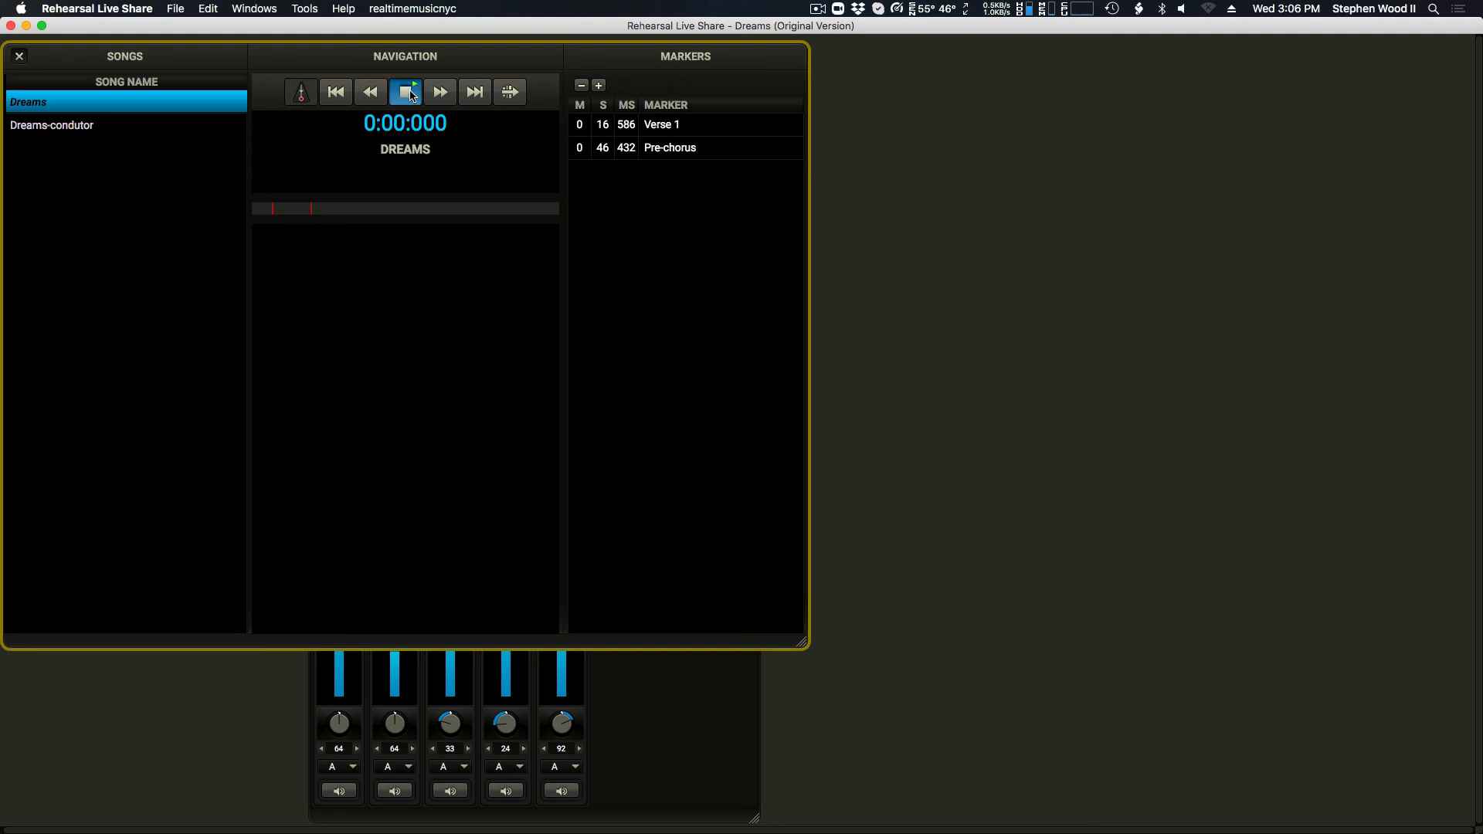
left_click(405, 92)
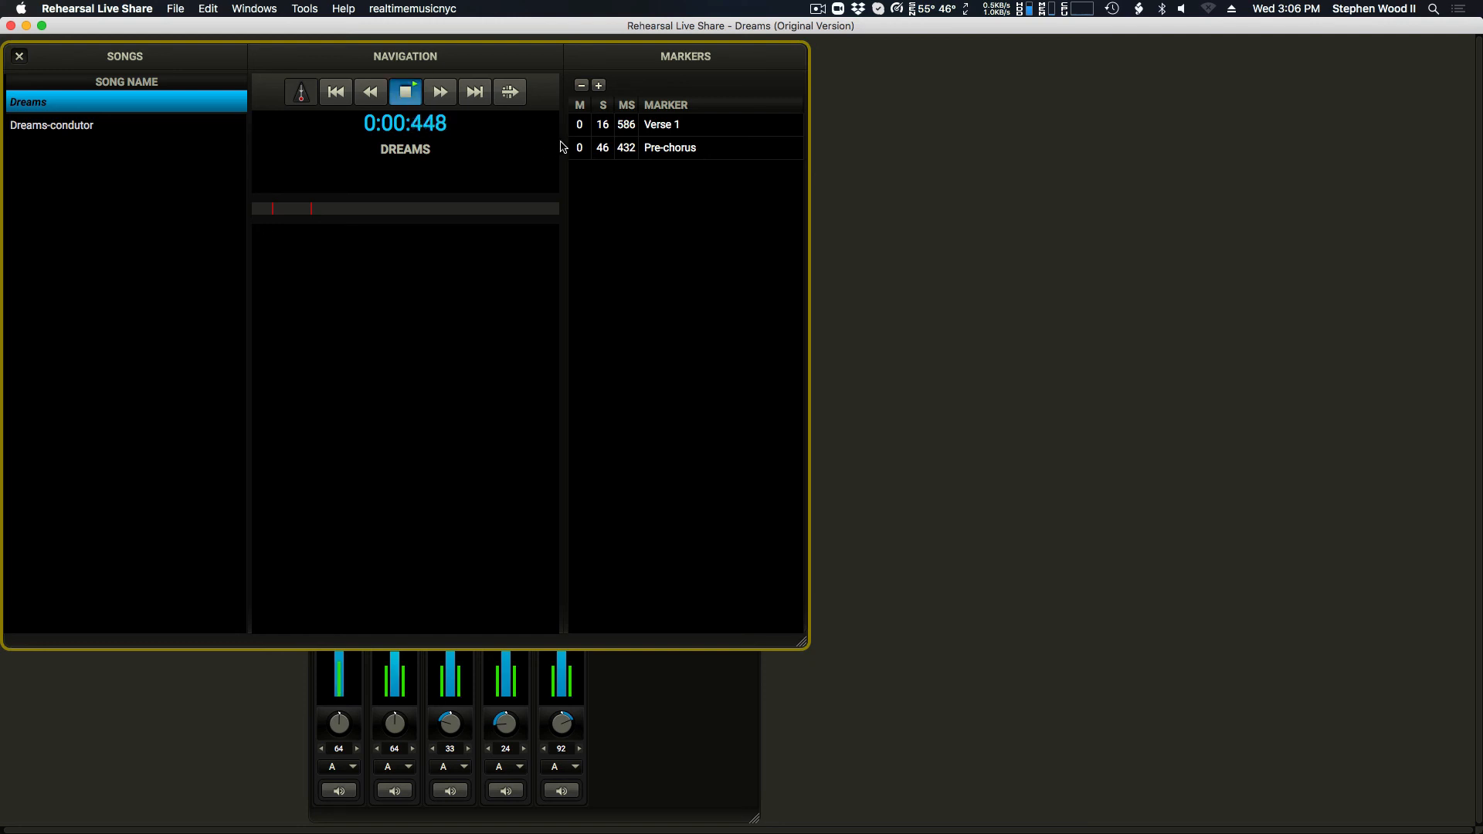
left_click(675, 126)
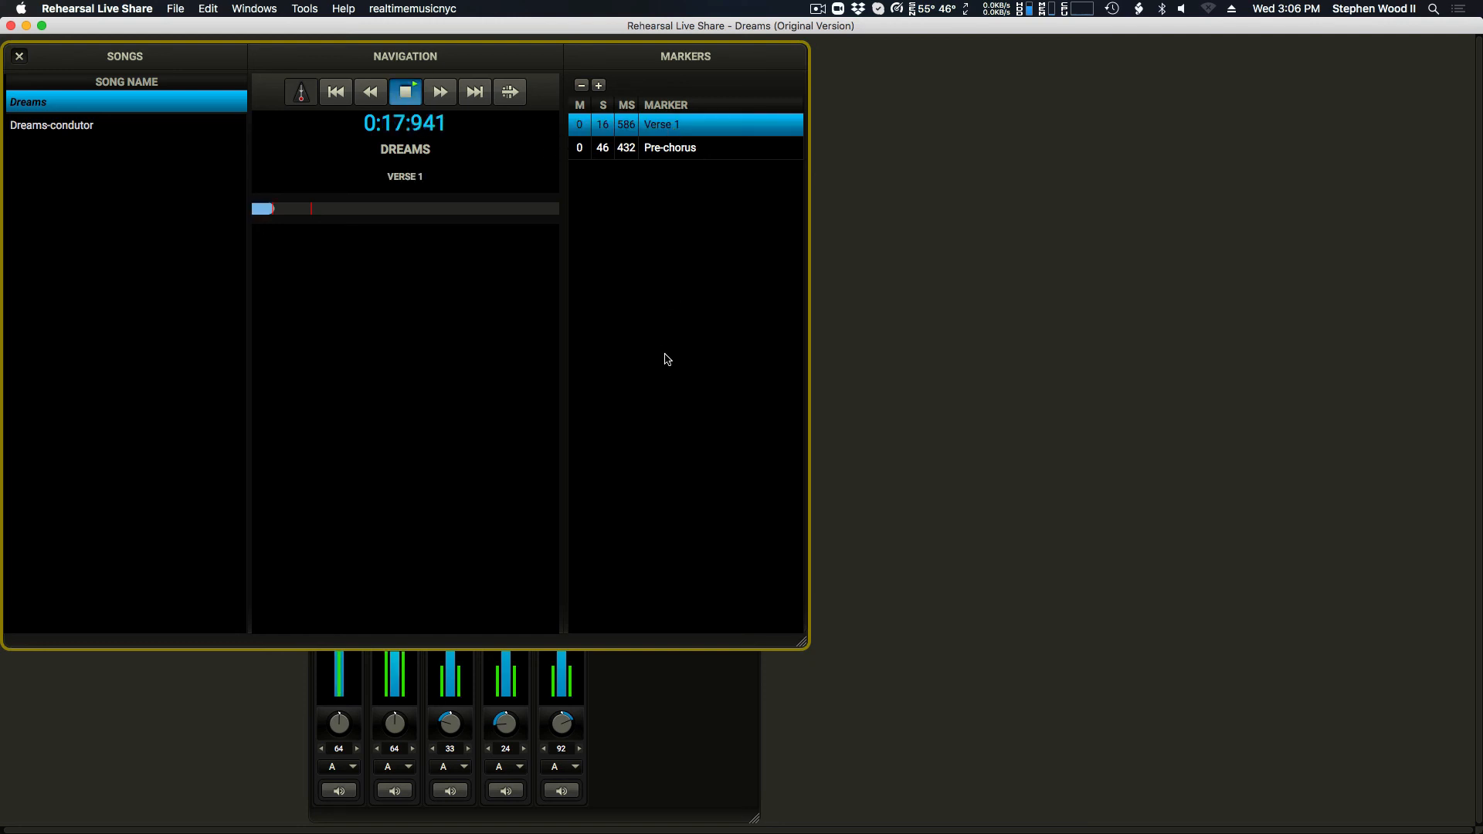
left_click(683, 154)
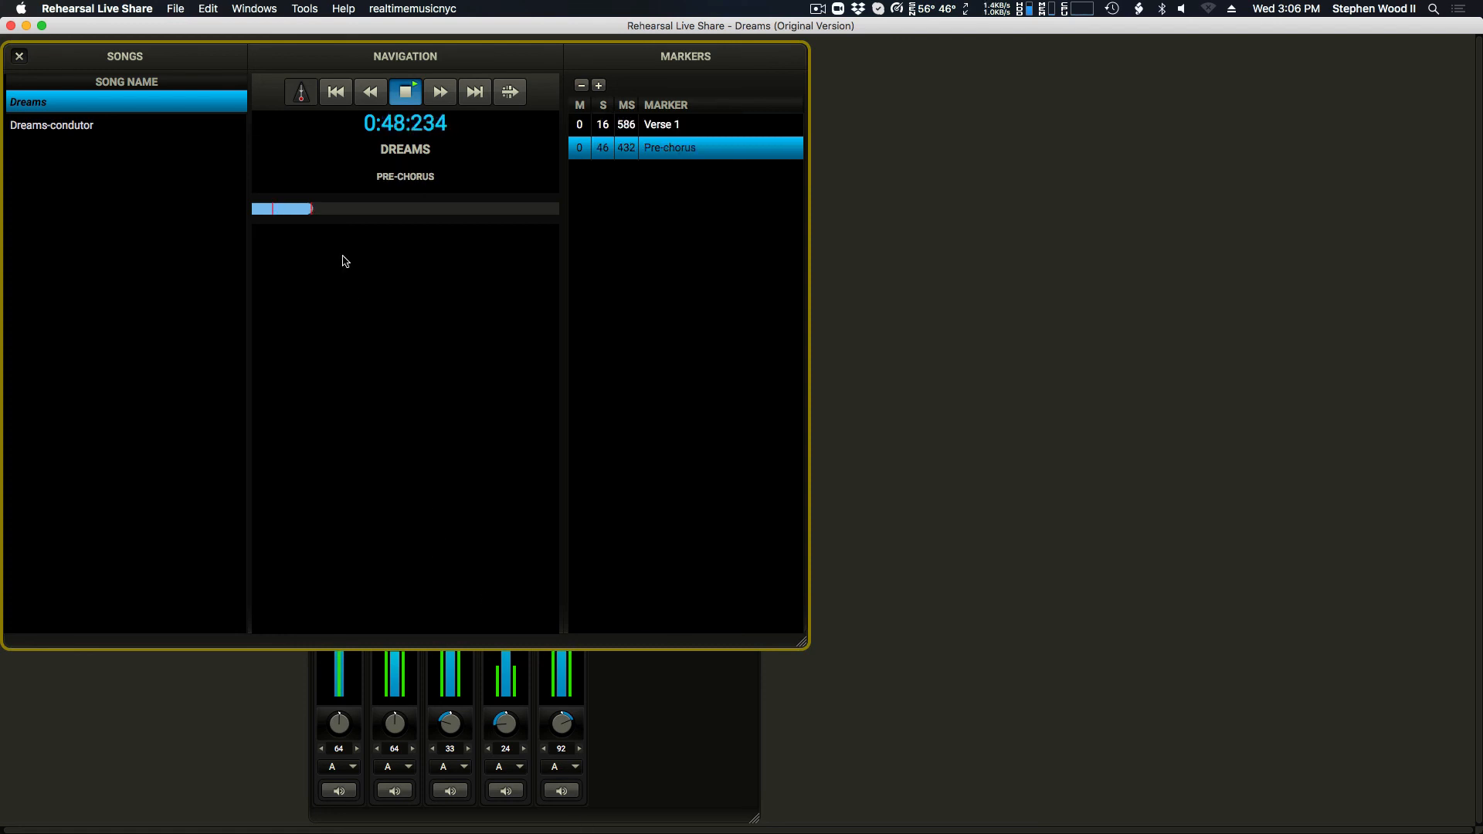
Step: Move Dreams playback forward beyond the Pre-chorus marker and stop it at about 1:08
left_click(326, 212)
left_click(331, 210)
key("space")
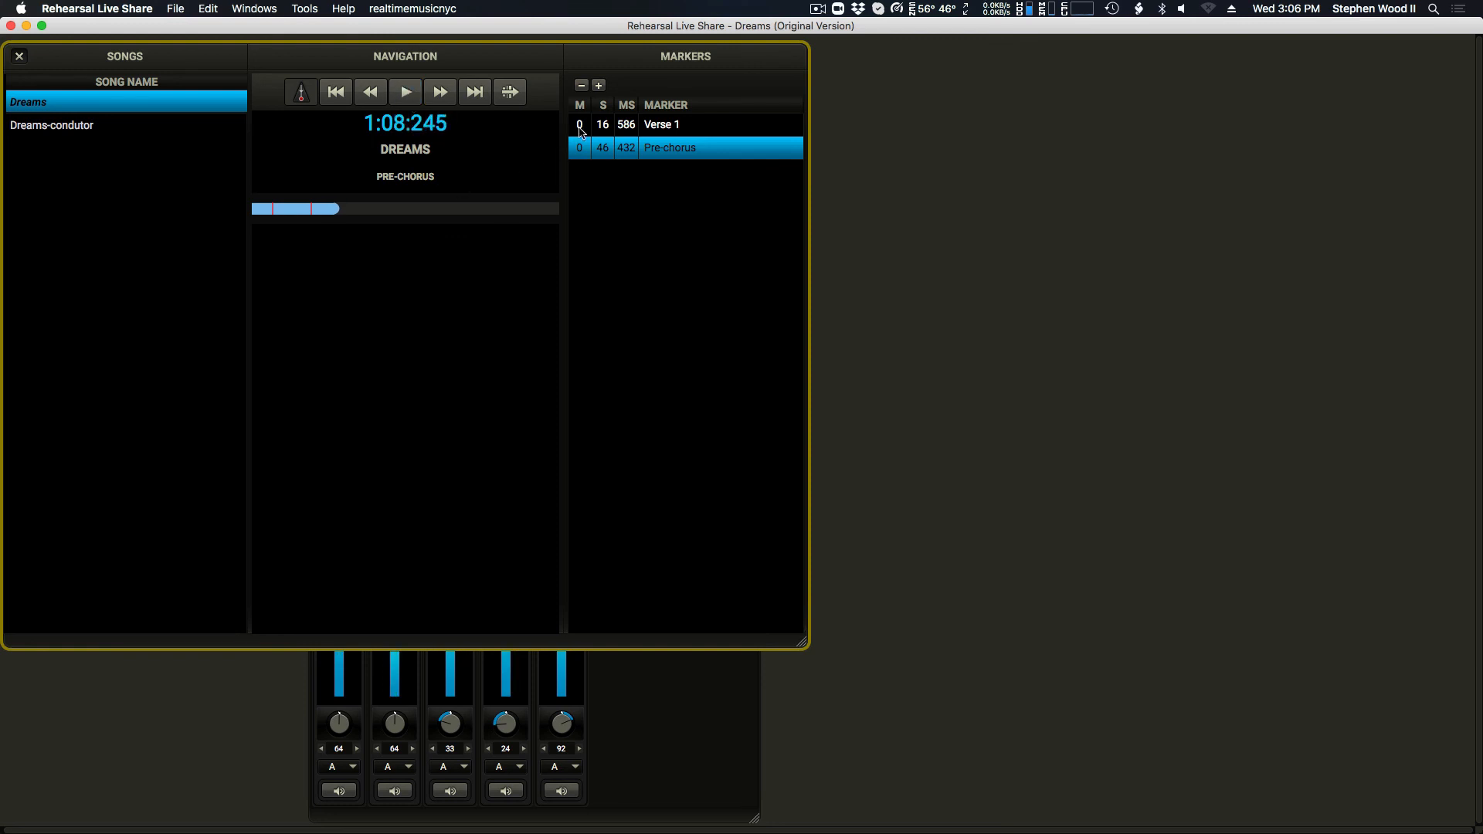
Step: Add a marker named Chorus at the current Dreams playback position, about 1:08
left_click(599, 85)
double_click(664, 169)
type("Chorus")
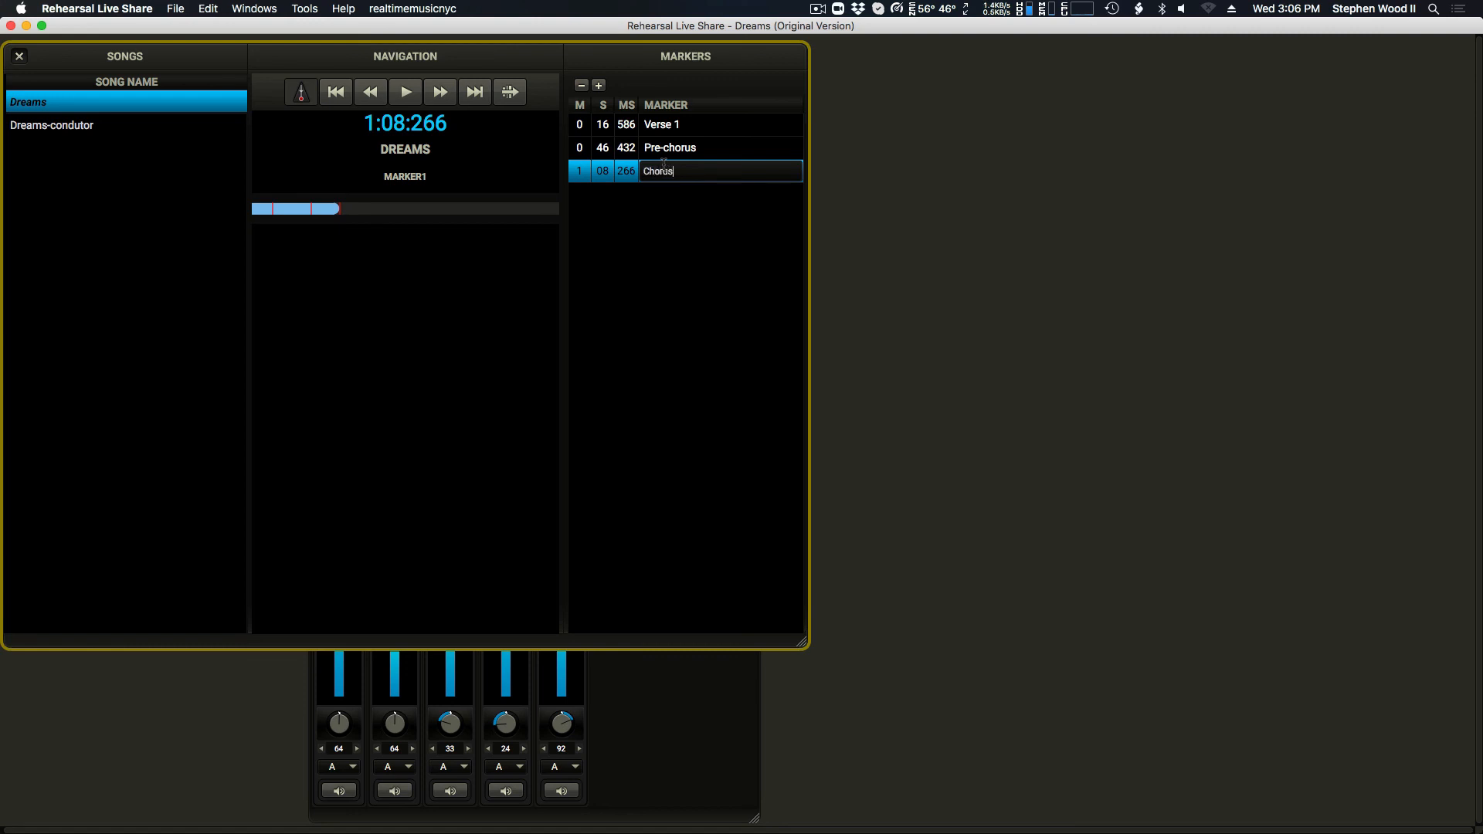
key("Return")
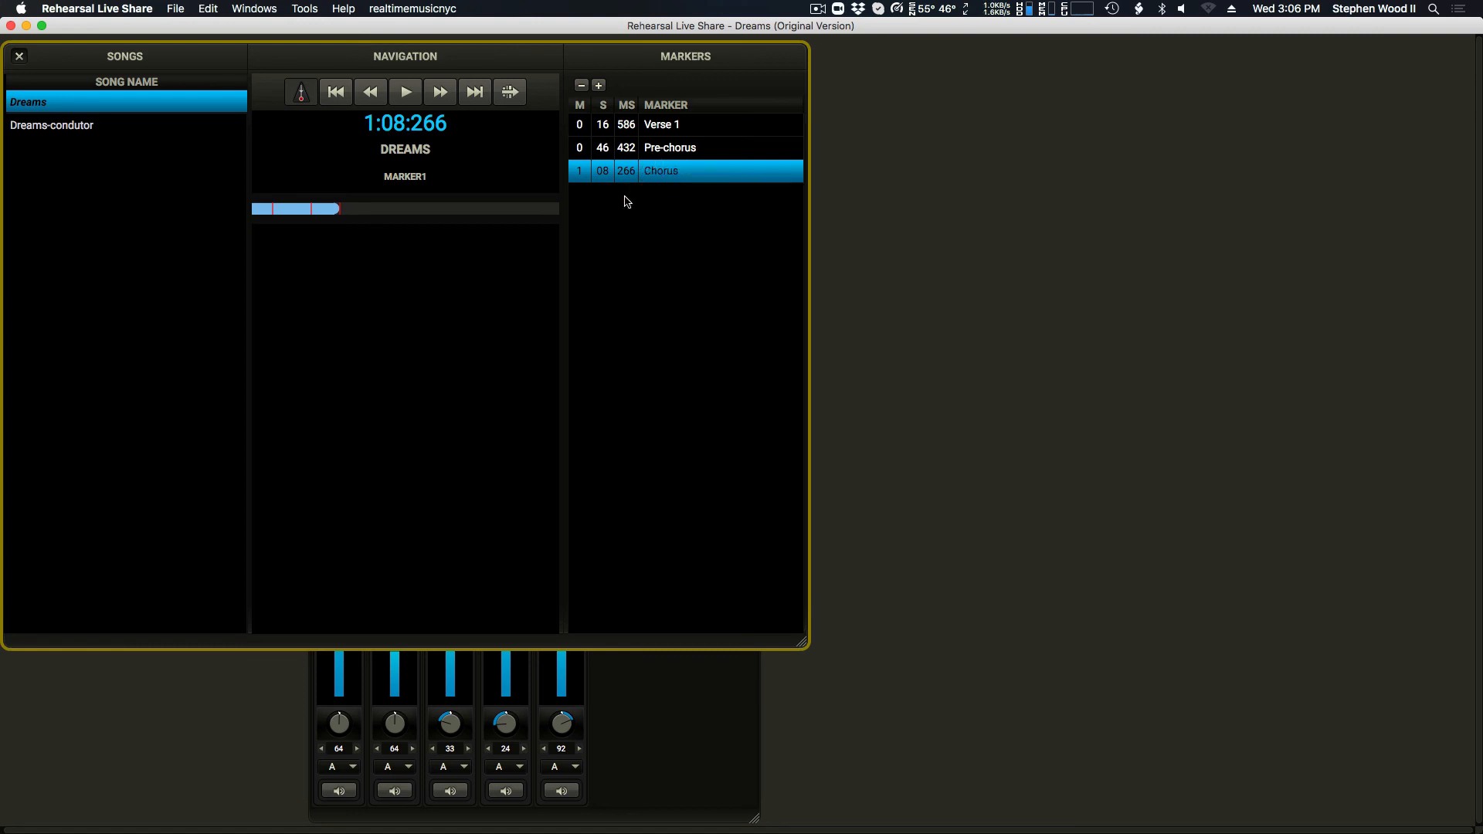
Step: Play Dreams from the Chorus marker and use Go To to jump to Verse 1 and back to Chorus
left_click(406, 92)
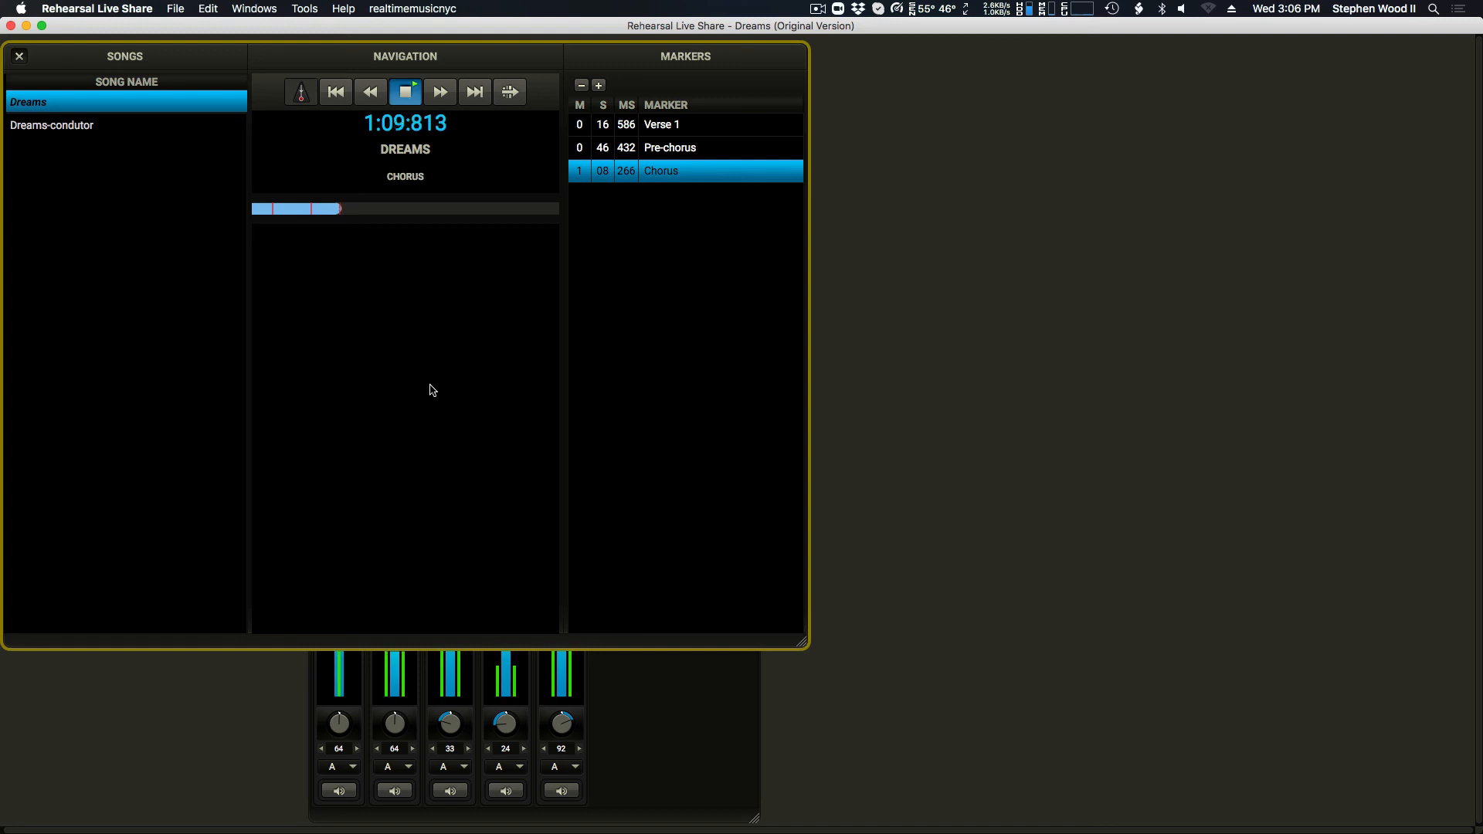
key("g")
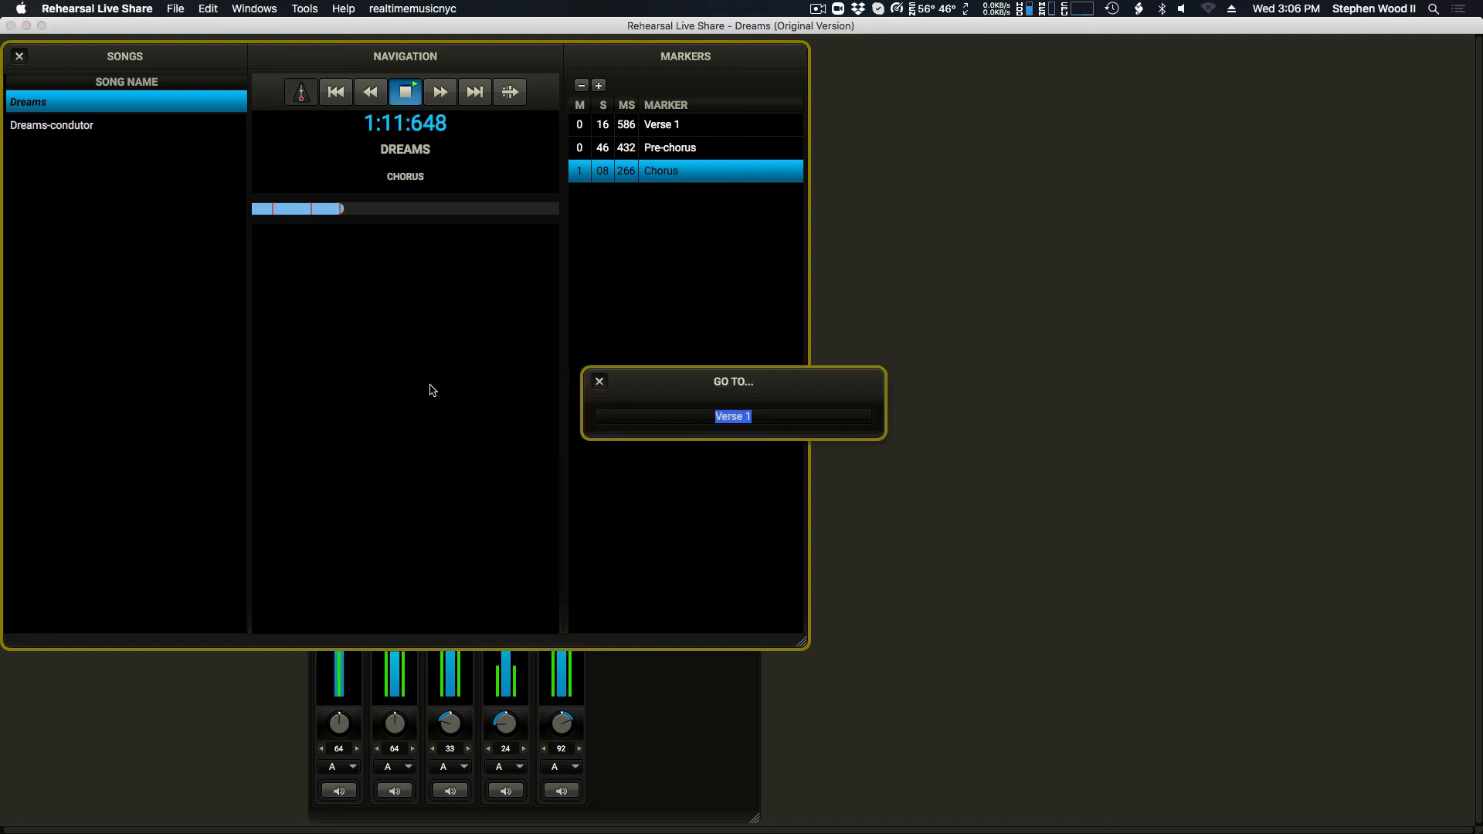
key("Return")
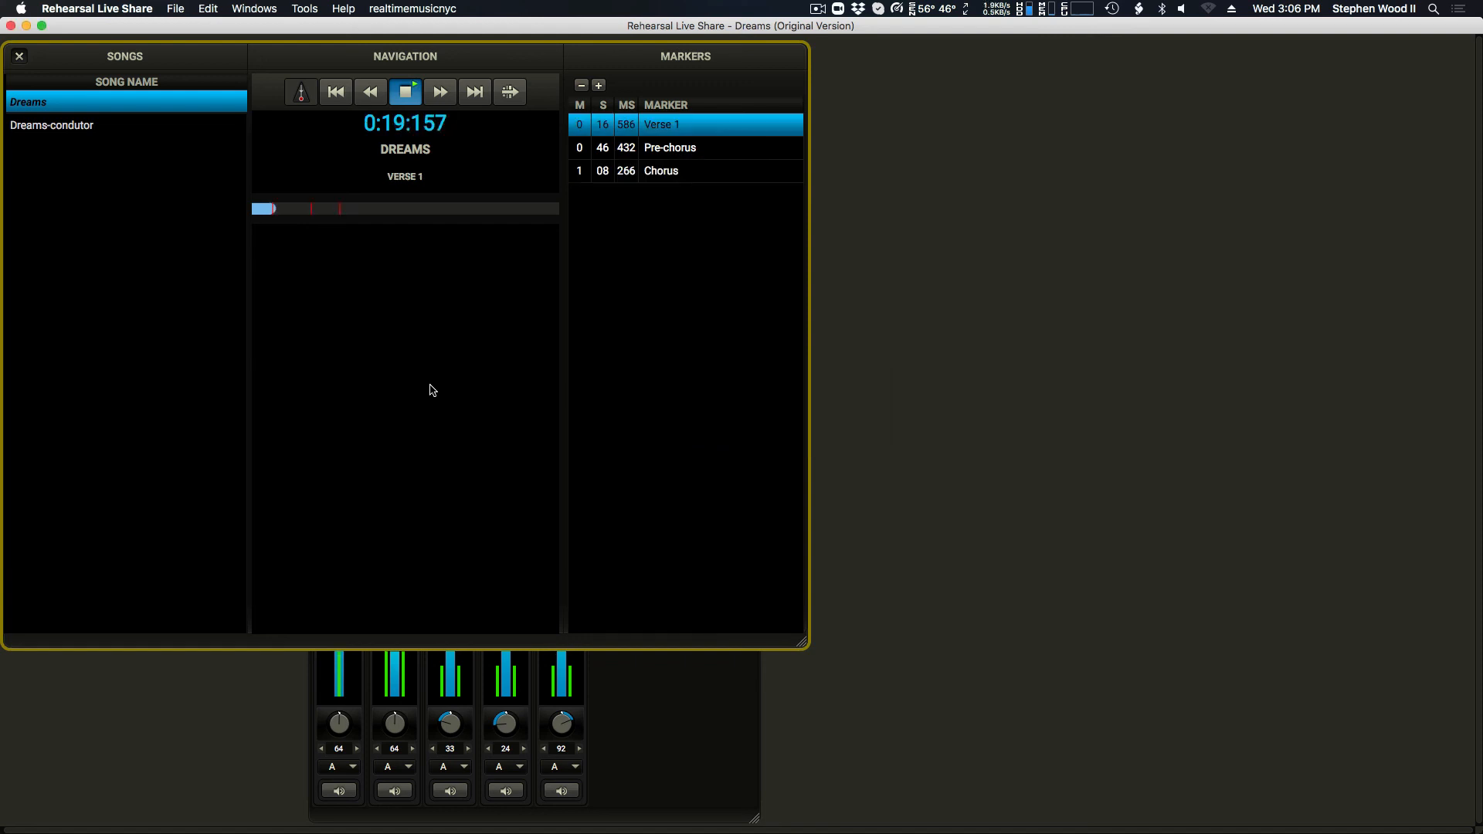
key("super+g")
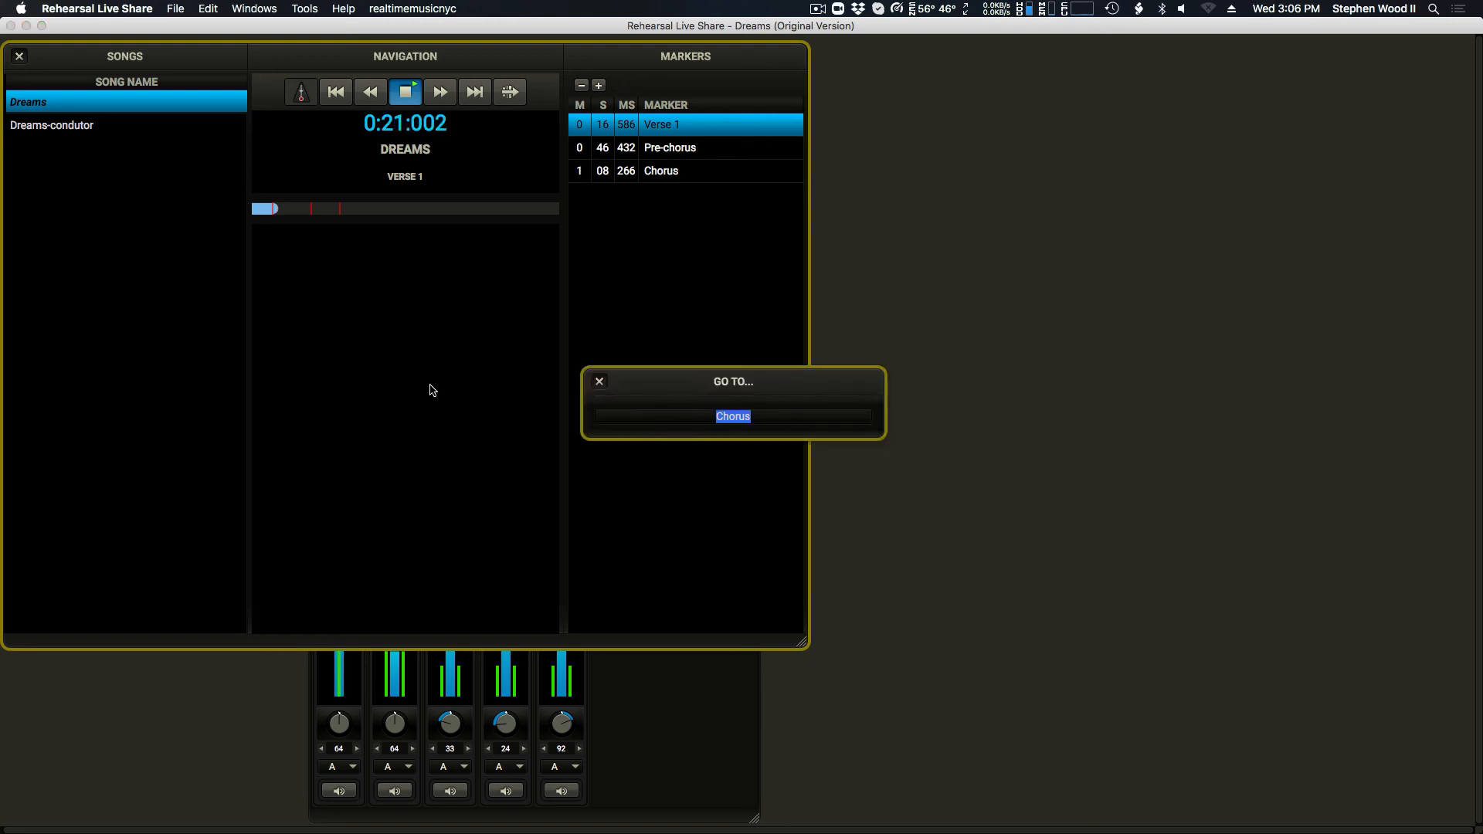
key("Return")
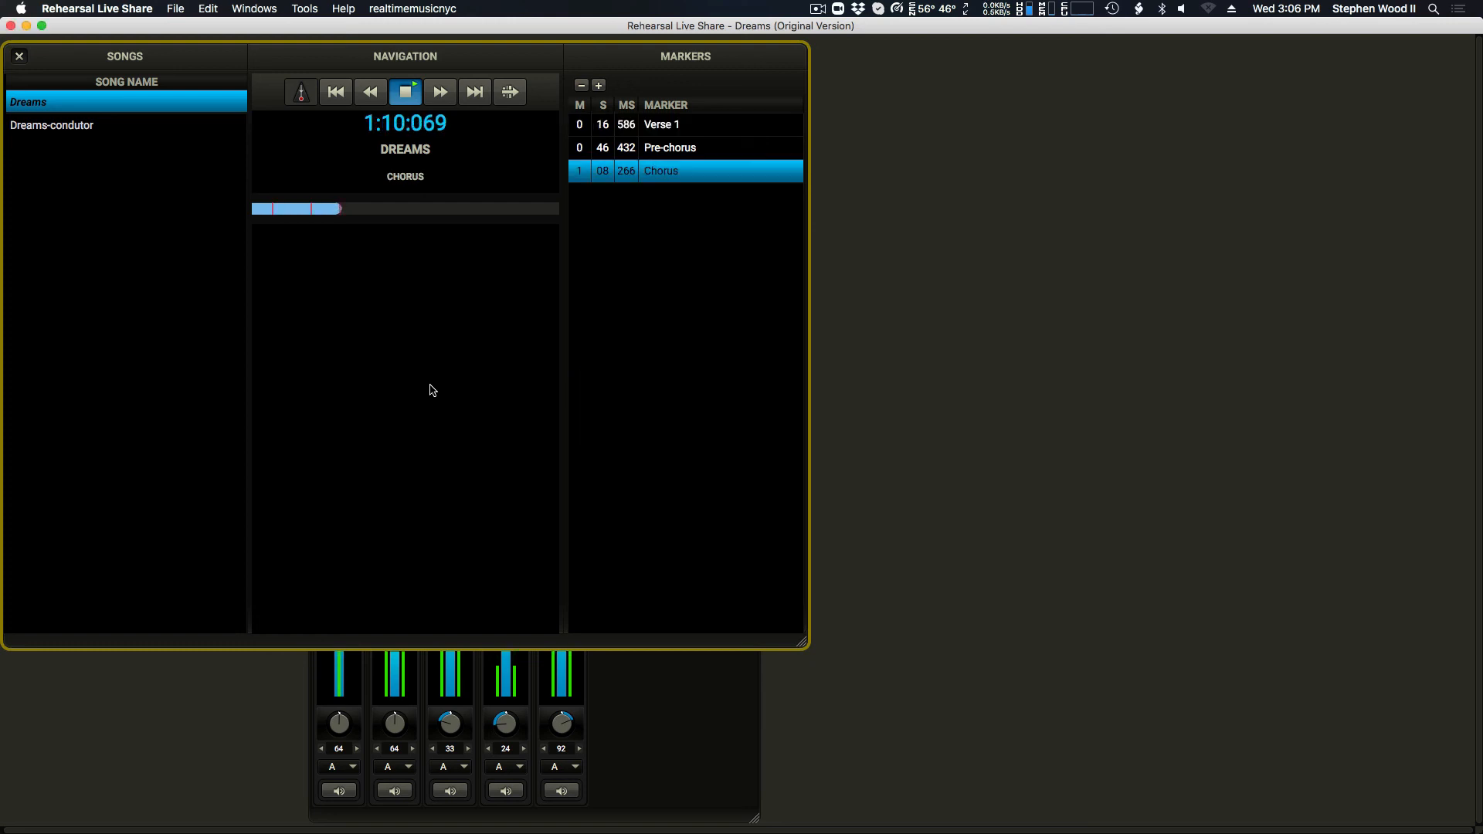
Step: Jump to the Pre-chorus and Verse 1 markers from the marker list during playback, and stop Dreams
left_click(705, 154)
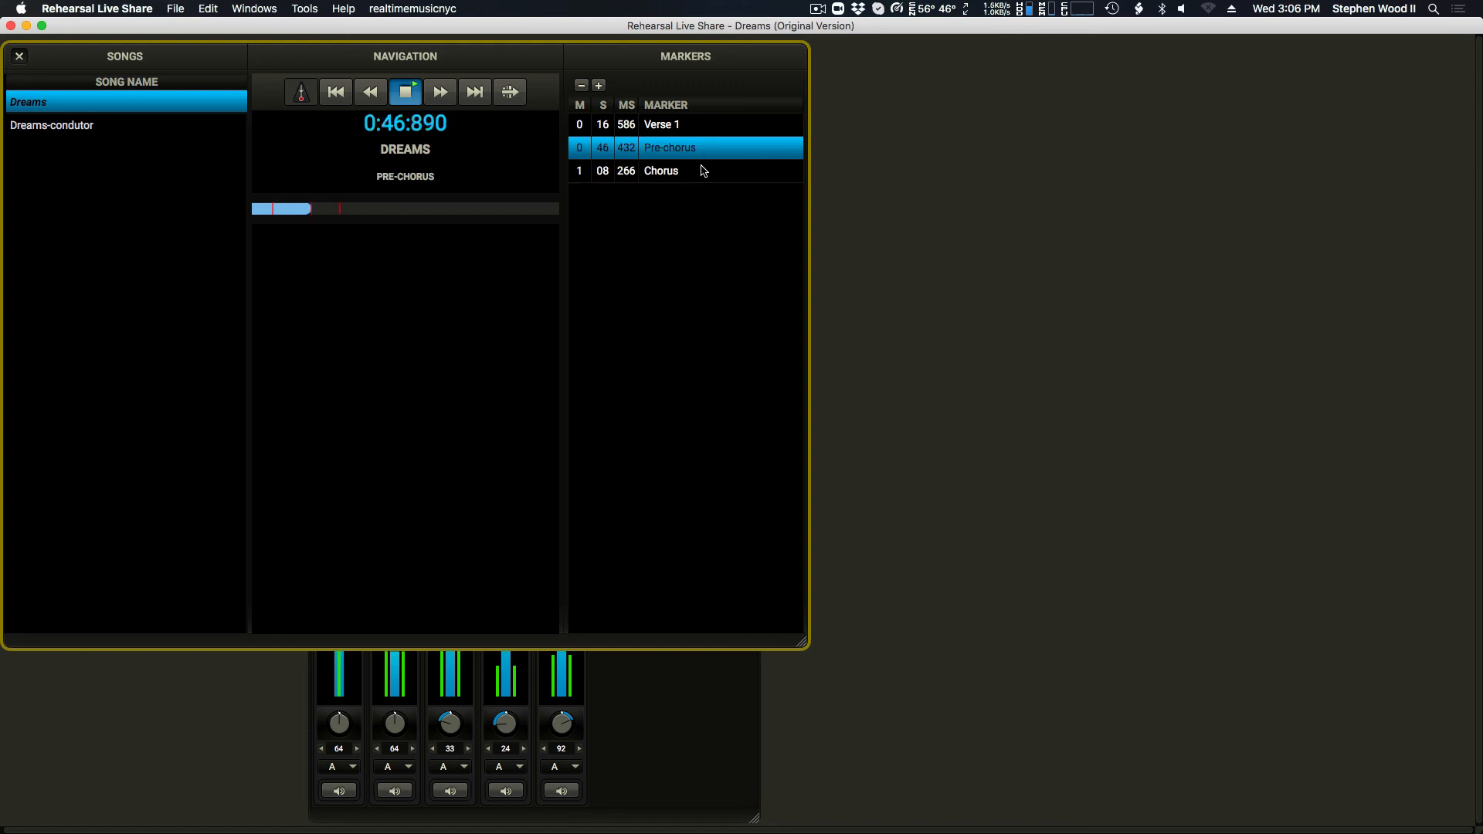
left_click(695, 127)
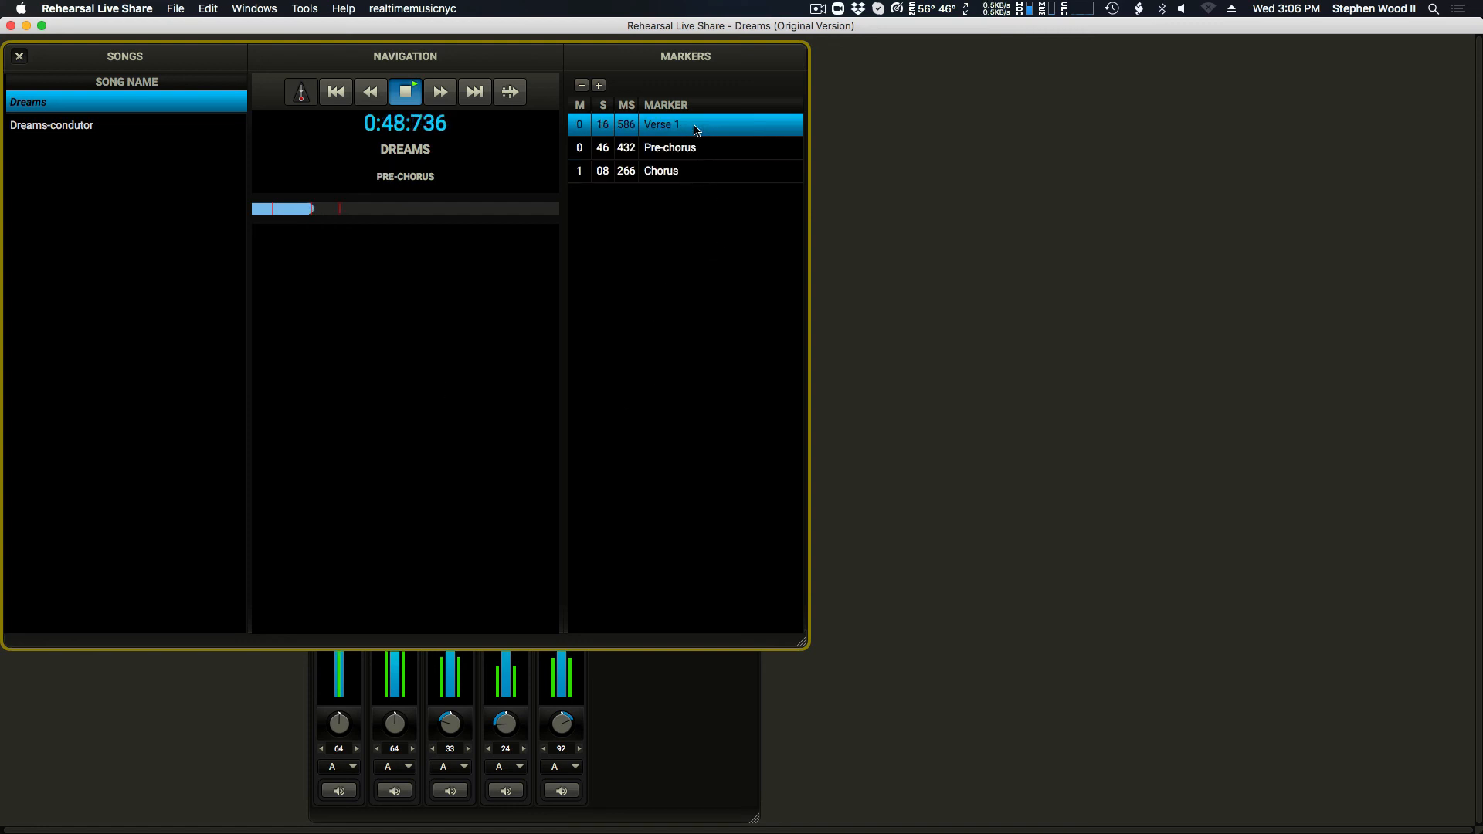
left_click(410, 94)
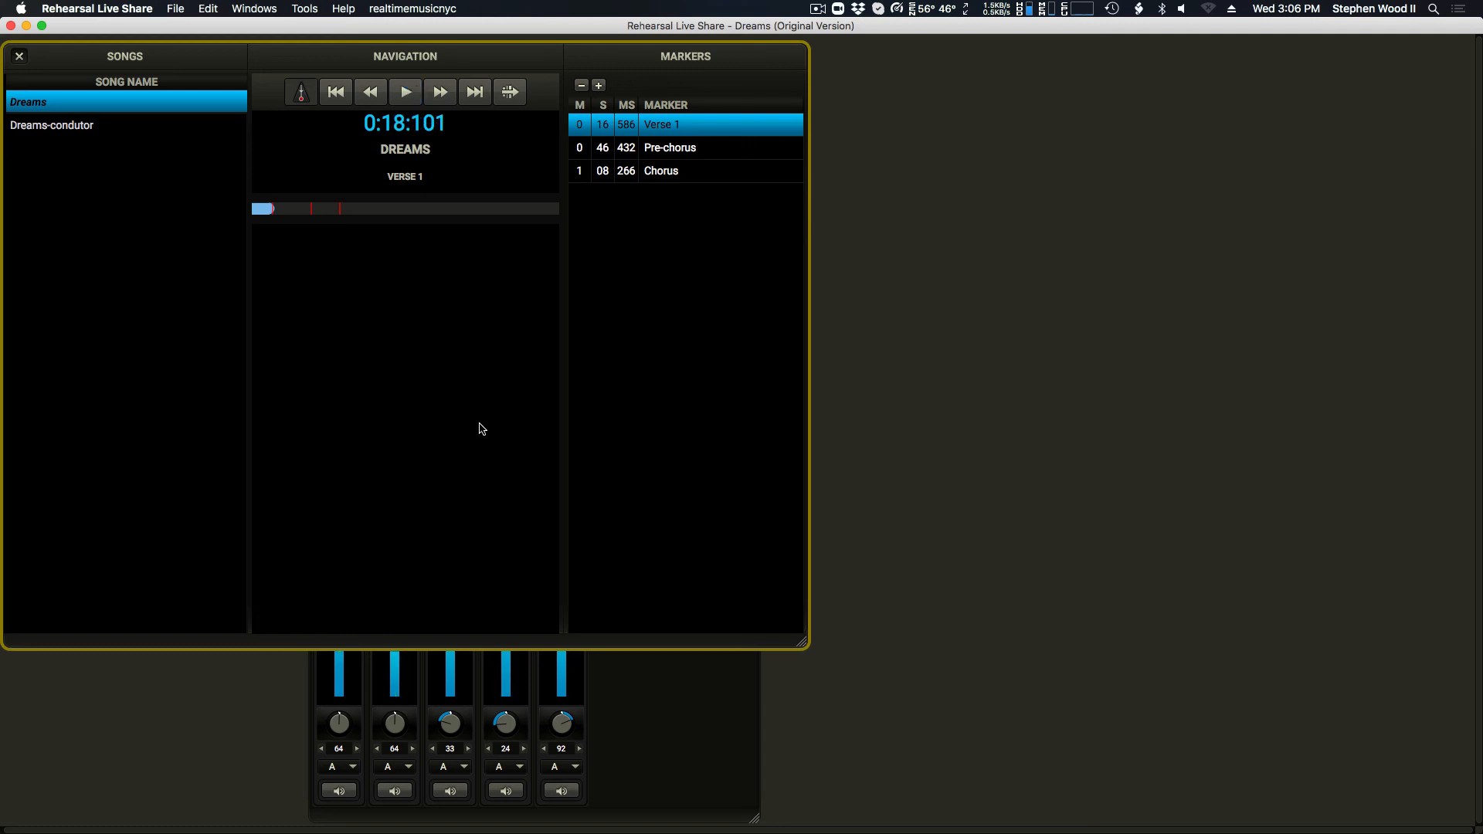